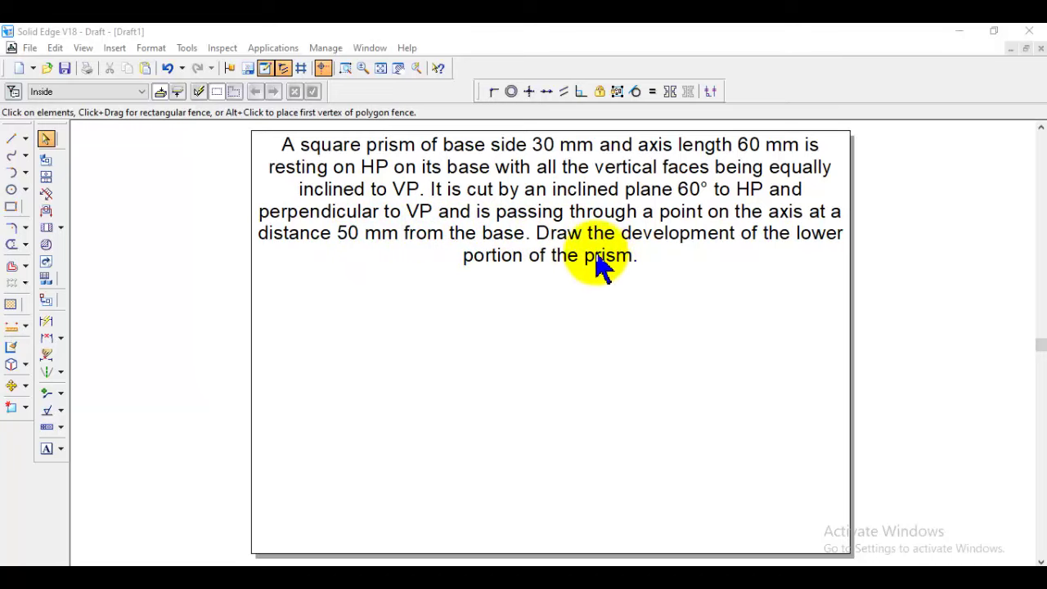
- Draw a horizontal reference line in the Normal line style across the left half of the sheet, below the problem text
{"action": "left_click", "coordinate": [10, 141]}
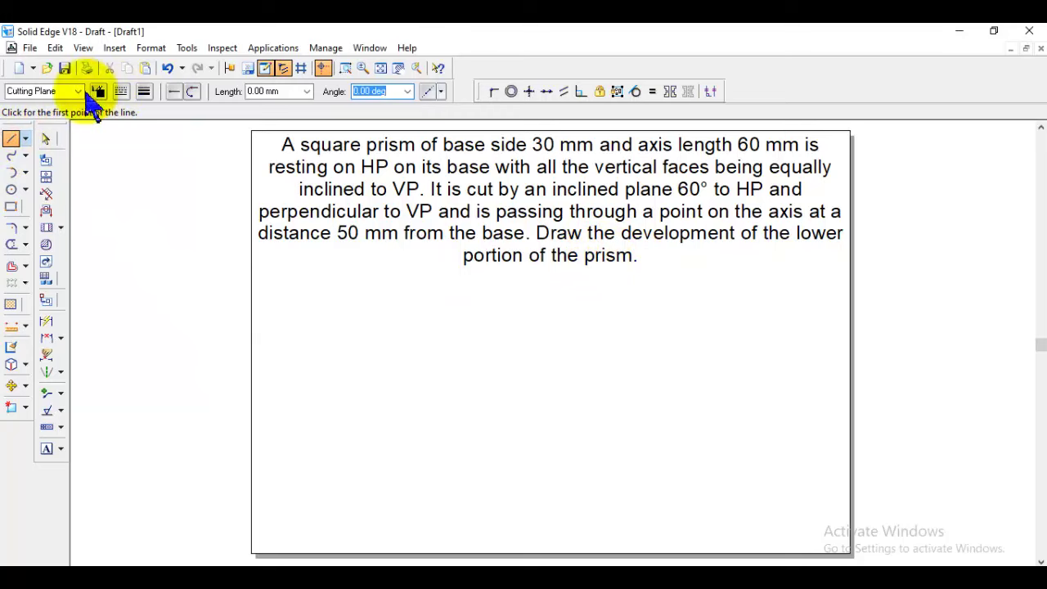
{"action": "left_click", "coordinate": [78, 91]}
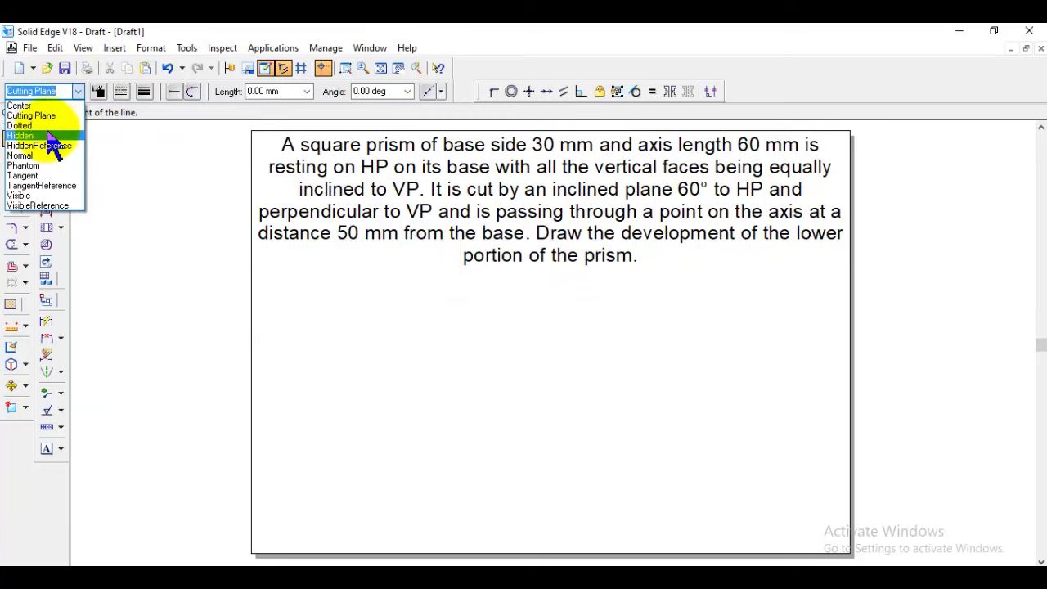
{"action": "left_click", "coordinate": [46, 155]}
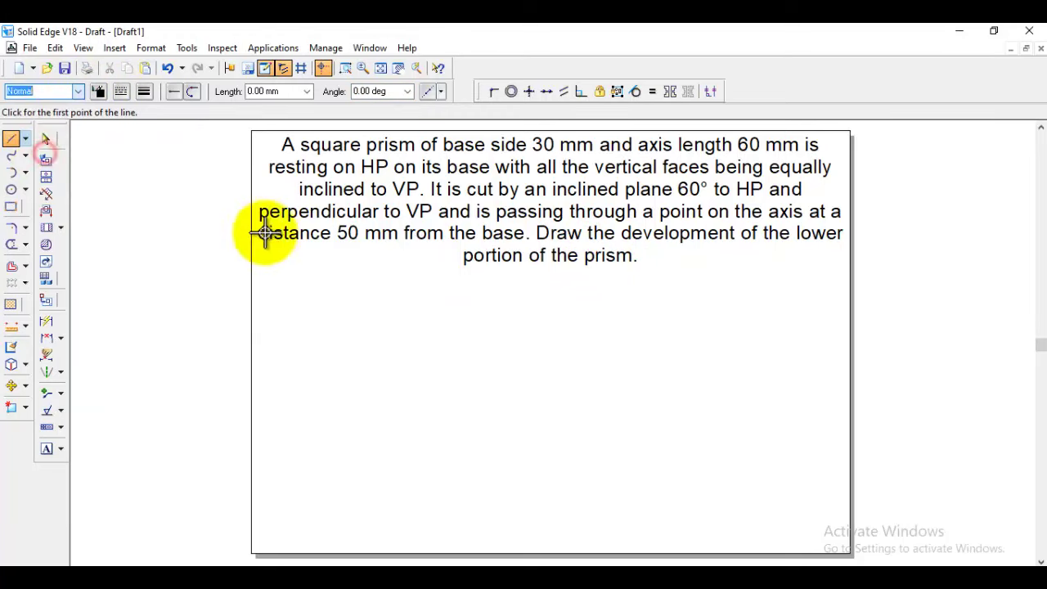
{"action": "left_click", "coordinate": [516, 374]}
{"action": "left_click", "coordinate": [261, 369]}
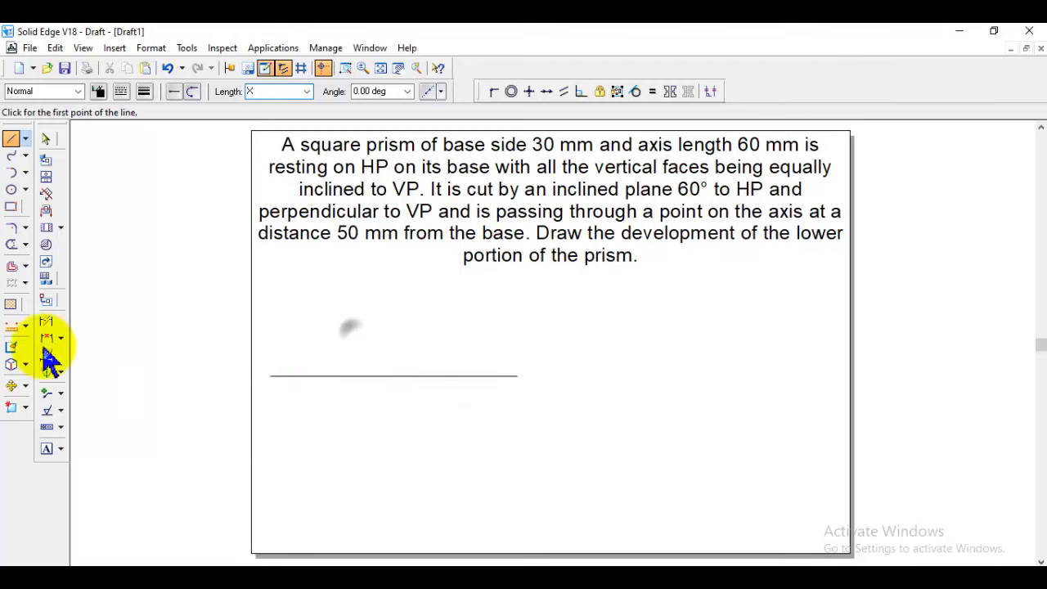
- Label the reference line's ends X and Y, and add VP above and HP below it near the X end
{"action": "left_click", "coordinate": [46, 449]}
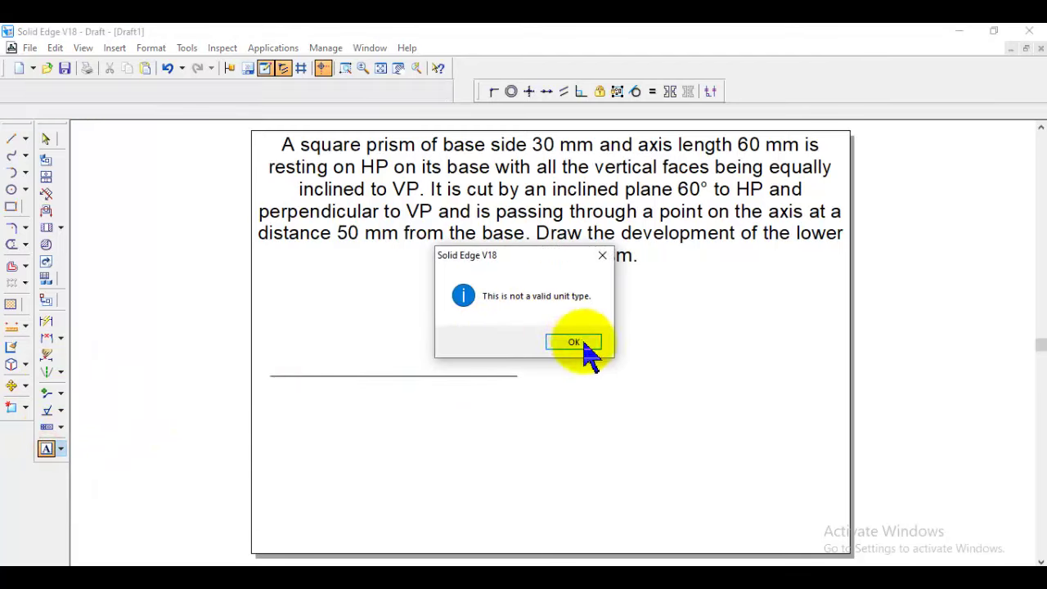
{"action": "left_click", "coordinate": [576, 343]}
{"action": "left_click", "coordinate": [257, 375]}
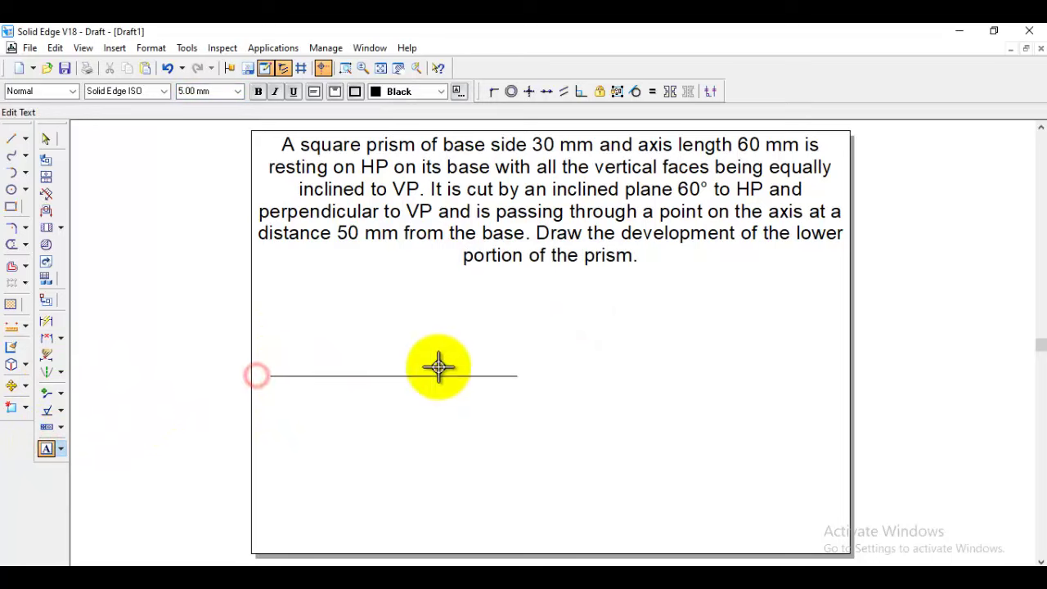
{"action": "type", "text": "X"}
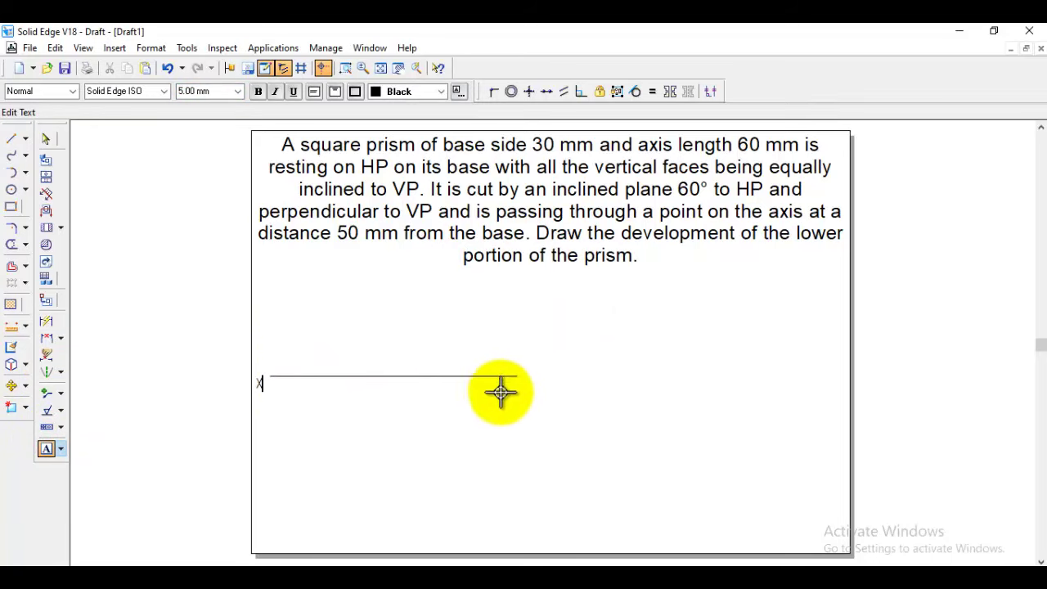
{"action": "left_click", "coordinate": [500, 388]}
{"action": "type", "text": "Y"}
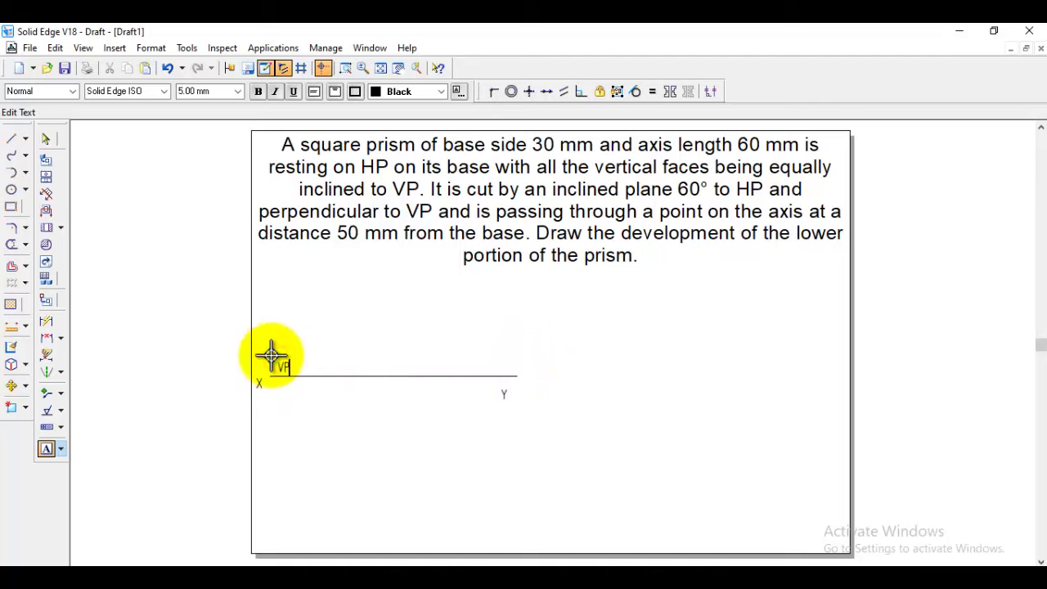
{"action": "left_click", "coordinate": [271, 355]}
{"action": "type", "text": "VP"}
{"action": "key", "text": "Escape"}
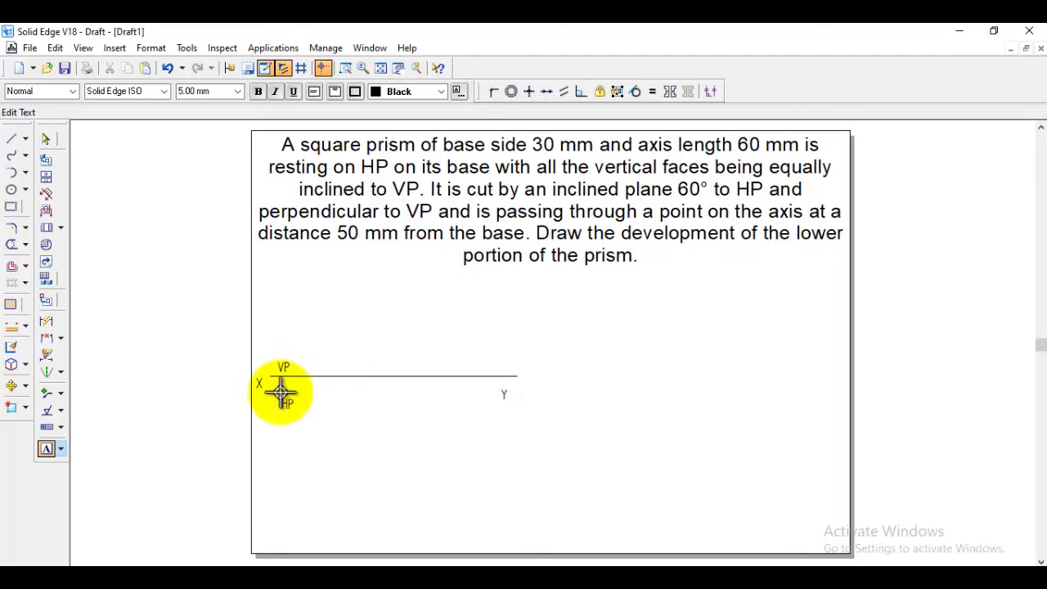
- Draw a 30 mm by 30 mm square rotated 45° below the reference line, using the Visible line style
{"action": "left_click", "coordinate": [13, 142]}
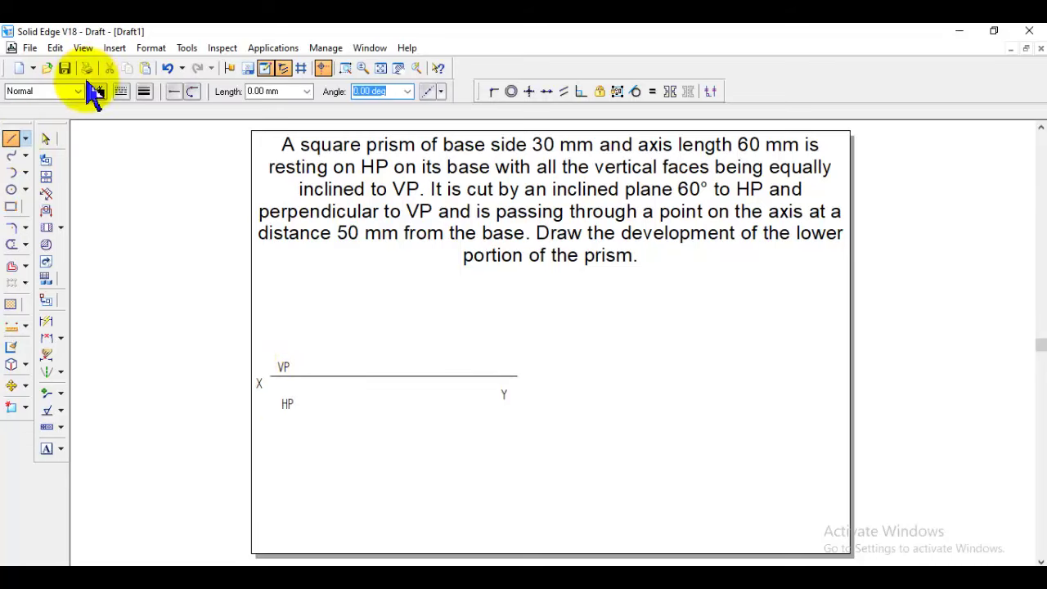
{"action": "left_click", "coordinate": [78, 91]}
{"action": "left_click", "coordinate": [41, 203]}
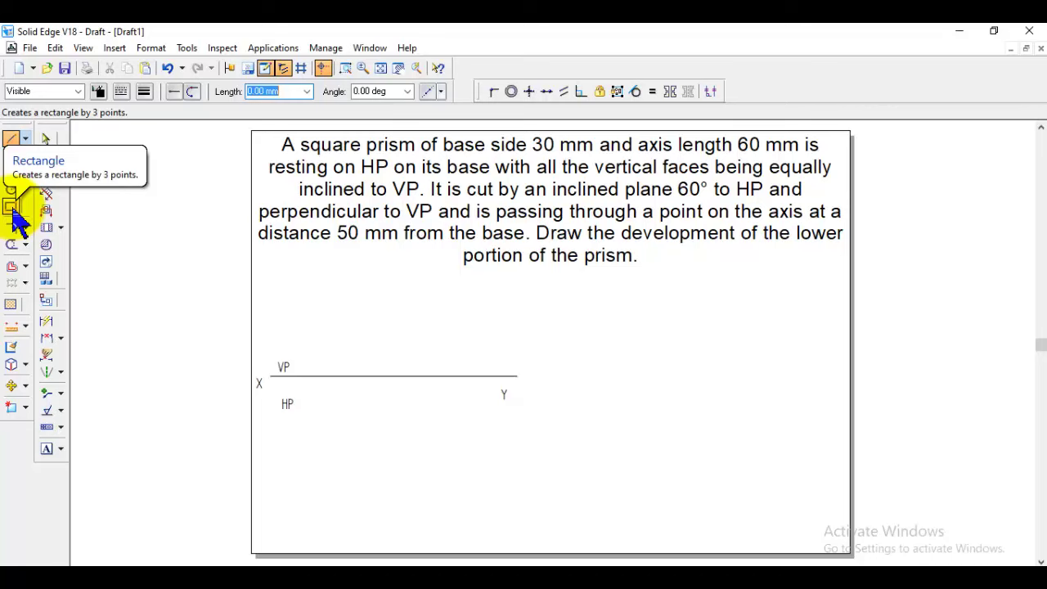
{"action": "left_click", "coordinate": [12, 207]}
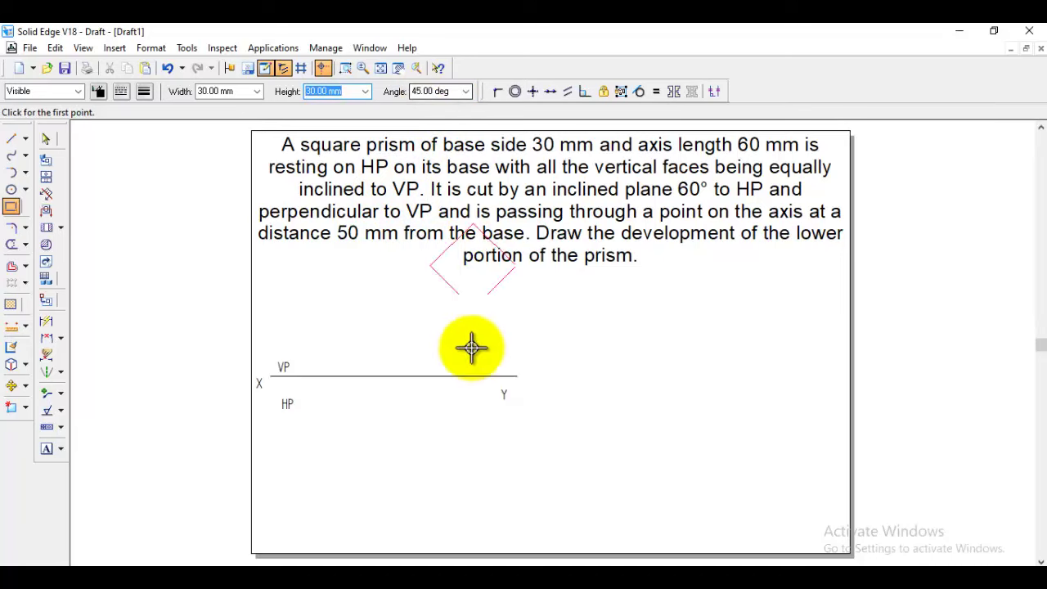
{"action": "left_click", "coordinate": [382, 477]}
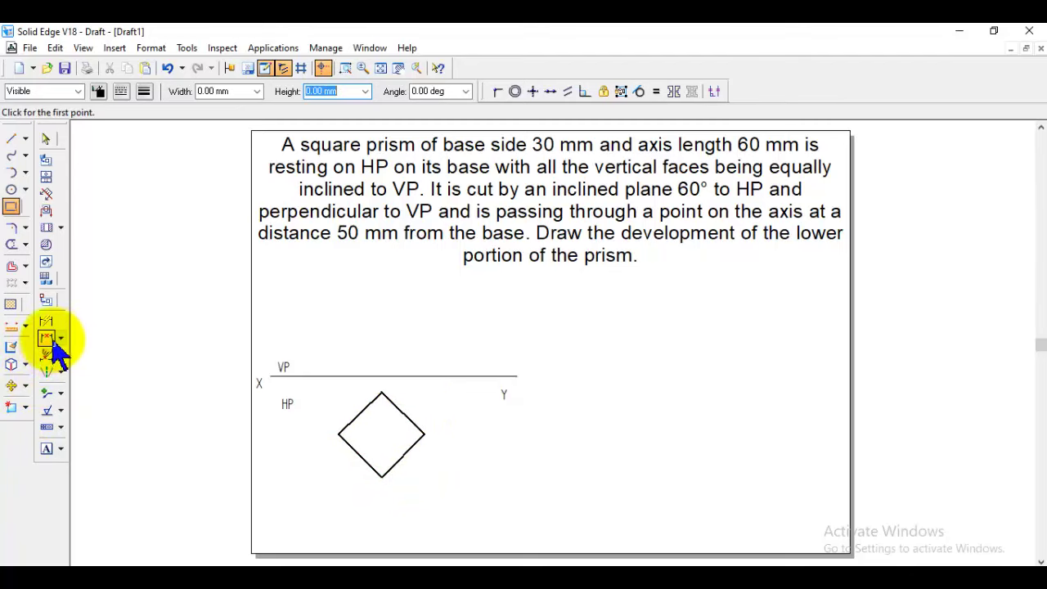
- Dimension the angles between the reference line and the square's two upper sides
{"action": "left_click", "coordinate": [60, 338]}
{"action": "left_click", "coordinate": [102, 340]}
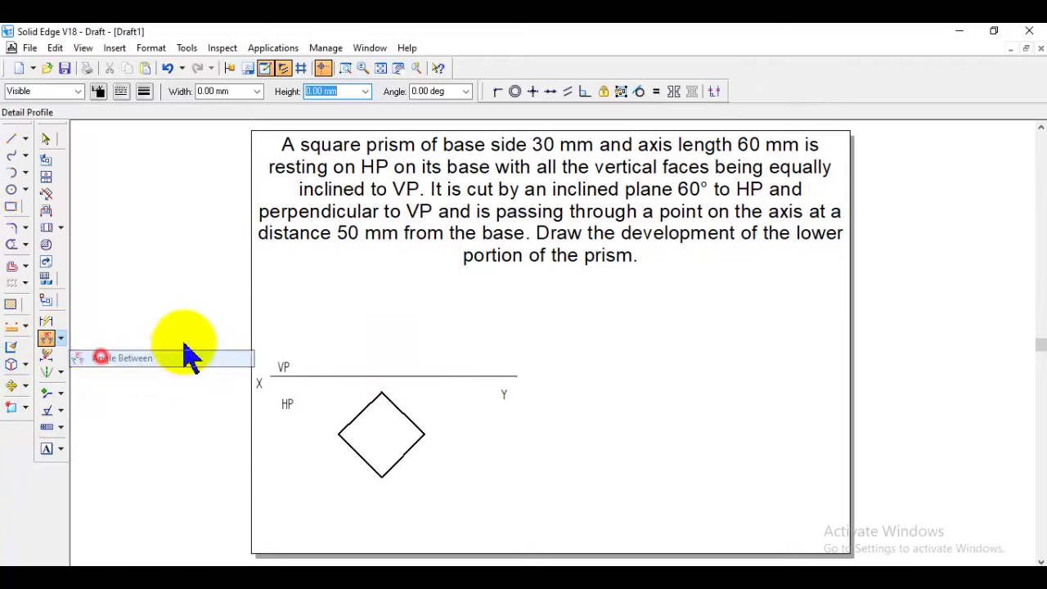
{"action": "left_click", "coordinate": [366, 409]}
{"action": "left_click", "coordinate": [358, 378]}
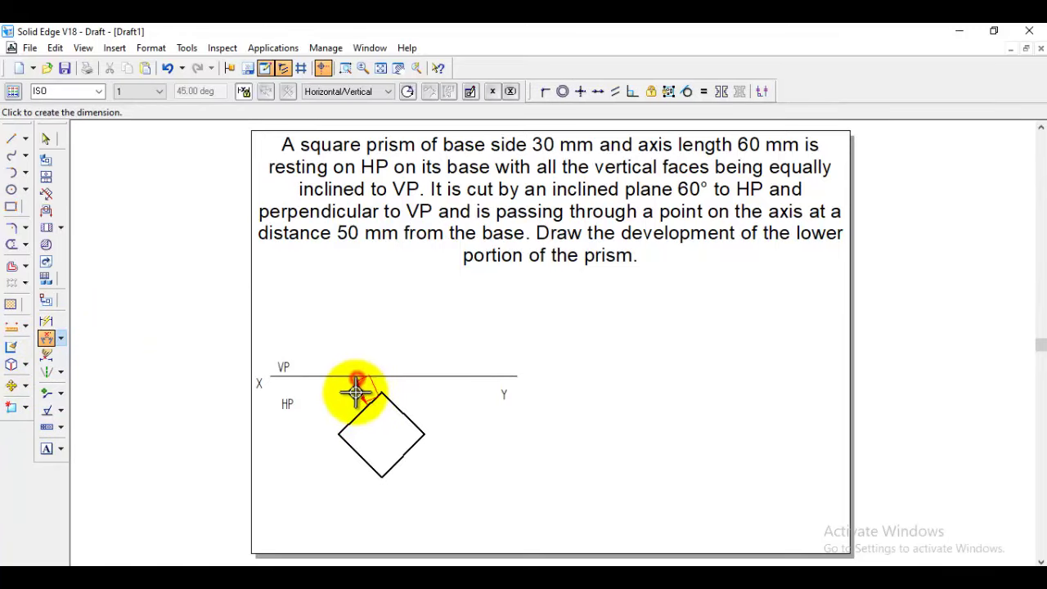
{"action": "left_click", "coordinate": [358, 388]}
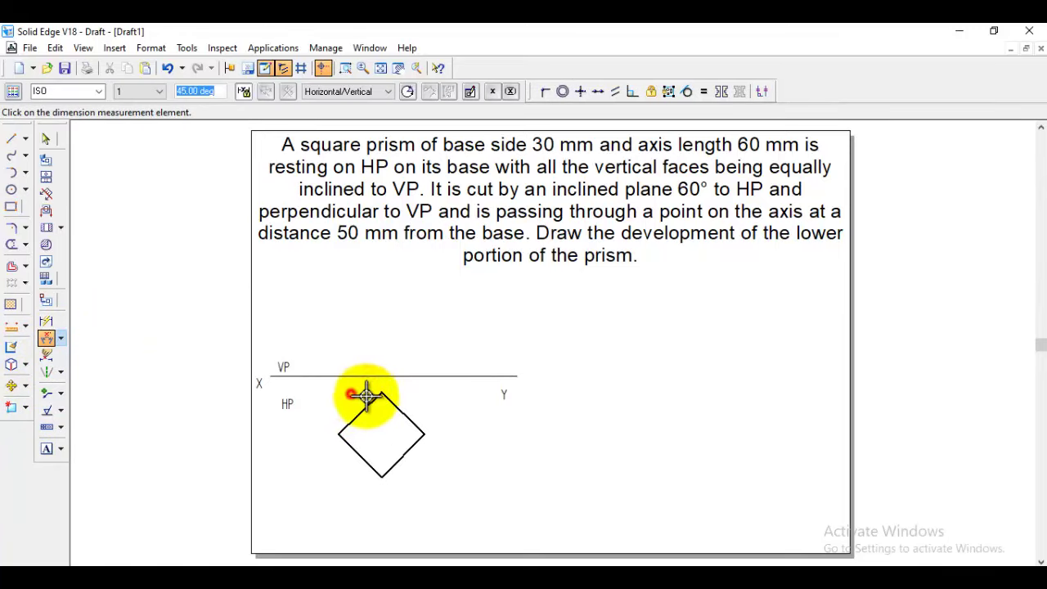
{"action": "left_click", "coordinate": [409, 418]}
{"action": "left_click", "coordinate": [420, 377]}
{"action": "left_click", "coordinate": [418, 394]}
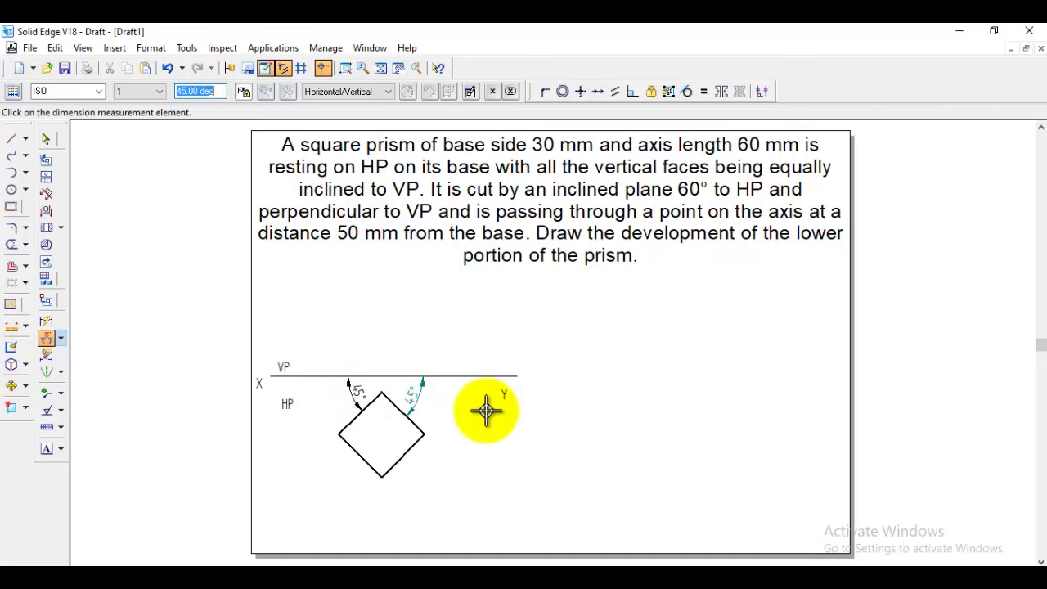
- Delete both angle dimensions between the square and the reference line
{"action": "left_click", "coordinate": [45, 139]}
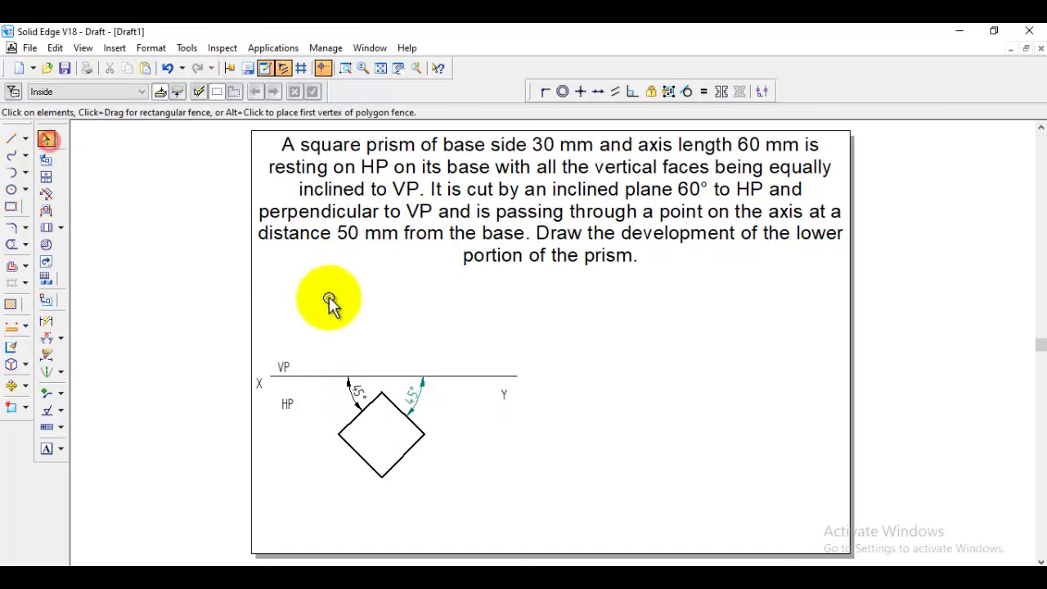
{"action": "left_click", "coordinate": [356, 391]}
{"action": "key", "text": "Delete"}
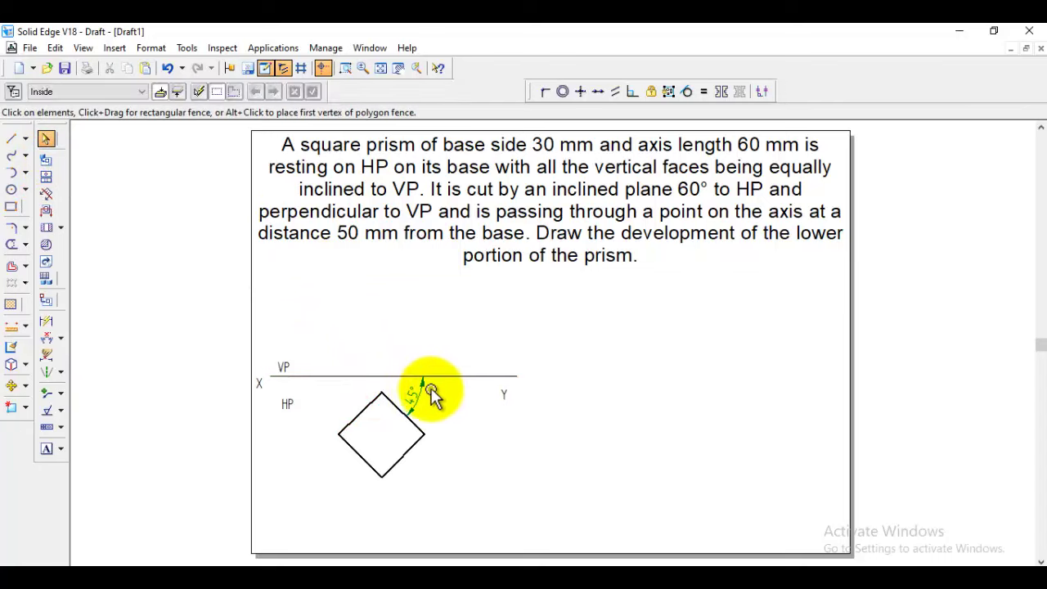
{"action": "left_click", "coordinate": [429, 395]}
{"action": "key", "text": "Delete"}
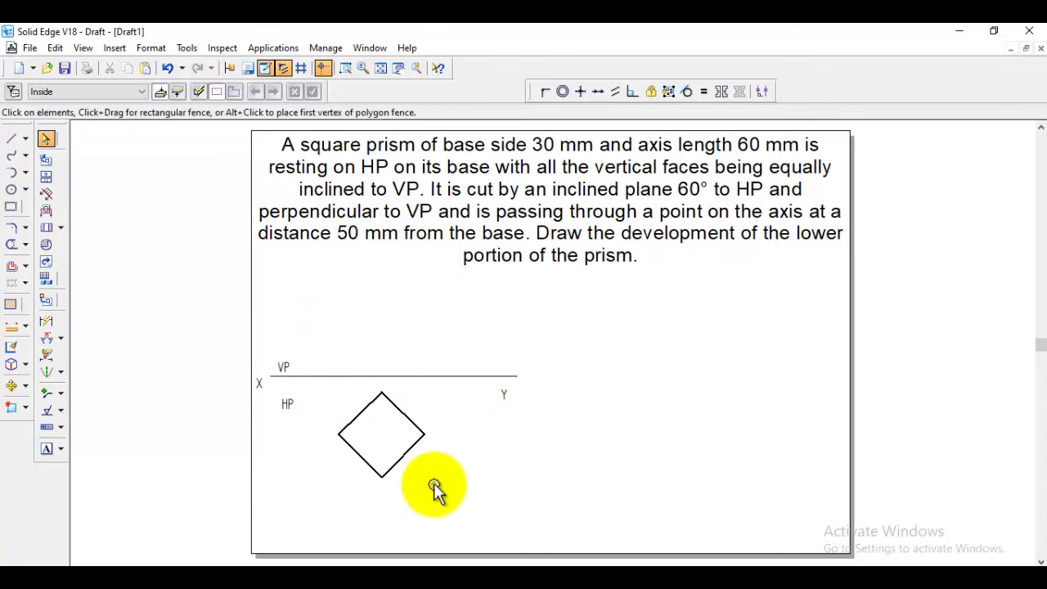
- Draw the square's horizontal and vertical diagonals in the Normal line style
{"action": "left_click", "coordinate": [12, 139]}
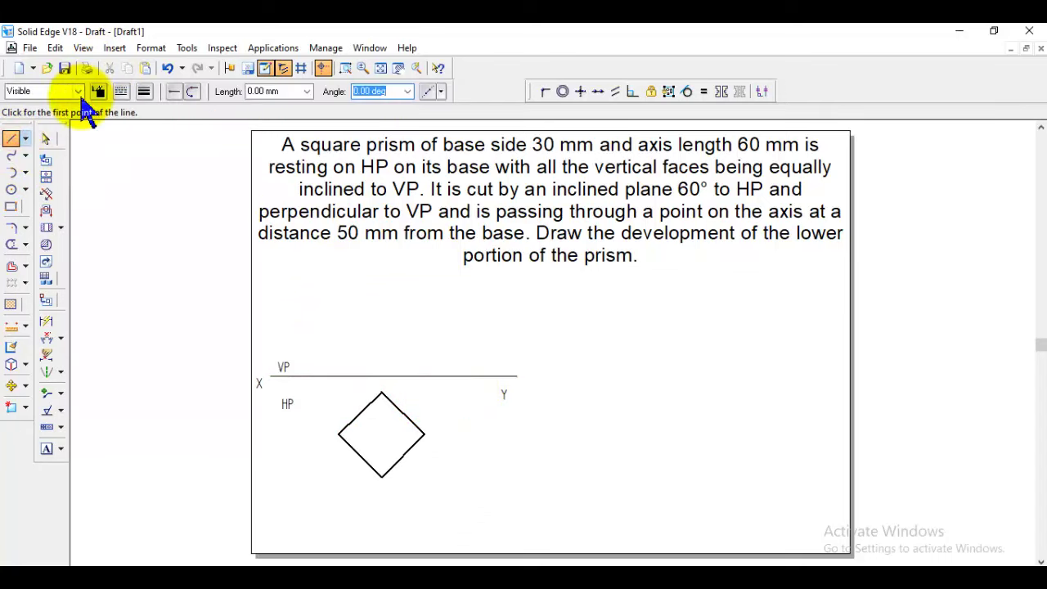
{"action": "left_click", "coordinate": [78, 91]}
{"action": "left_click", "coordinate": [47, 173]}
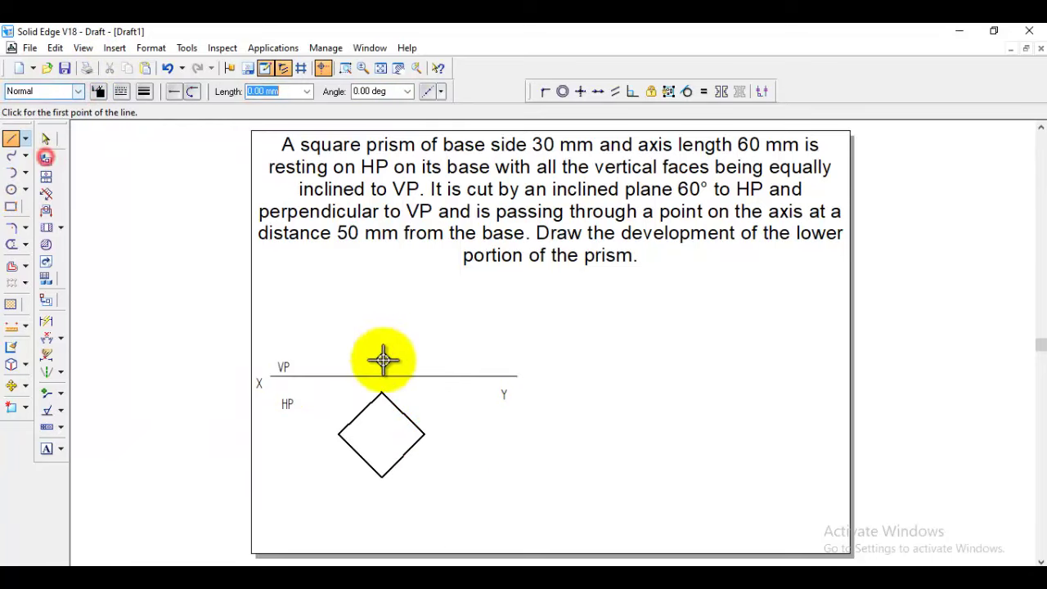
{"action": "left_click", "coordinate": [338, 433]}
{"action": "left_click", "coordinate": [425, 434]}
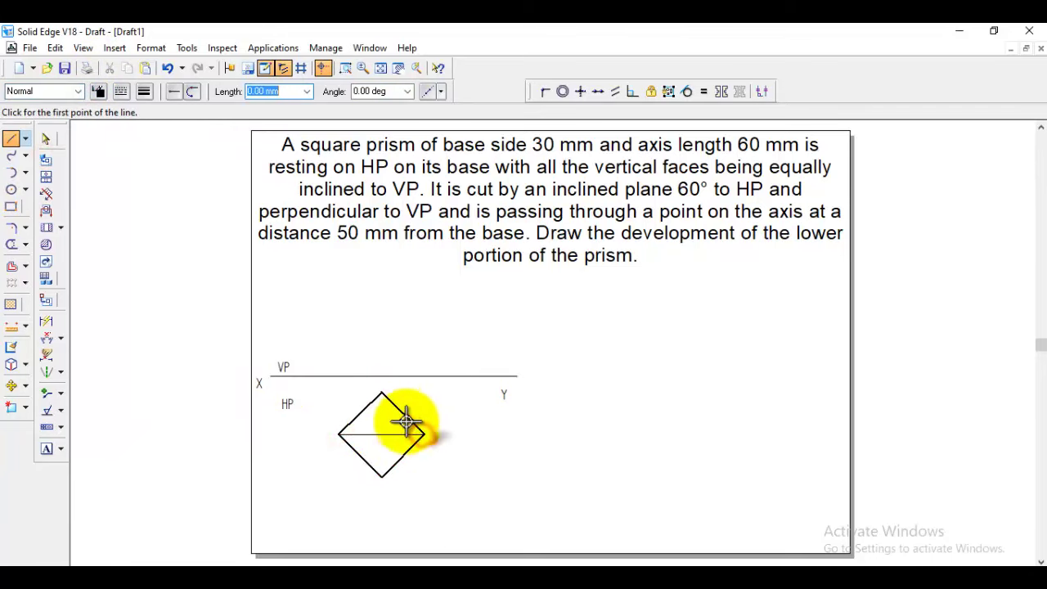
{"action": "left_click", "coordinate": [382, 393]}
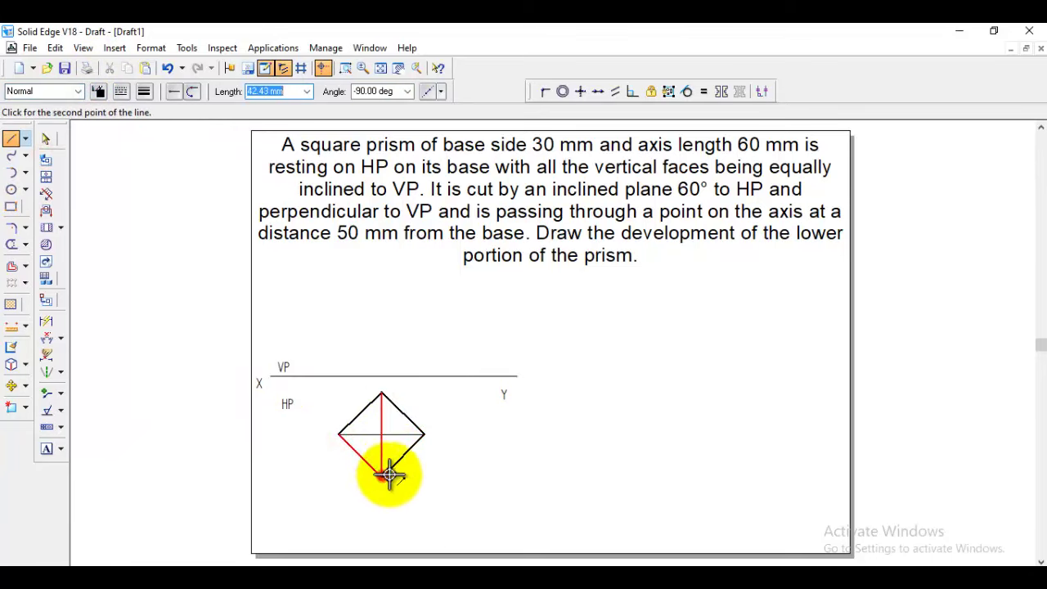
{"action": "left_click", "coordinate": [382, 476]}
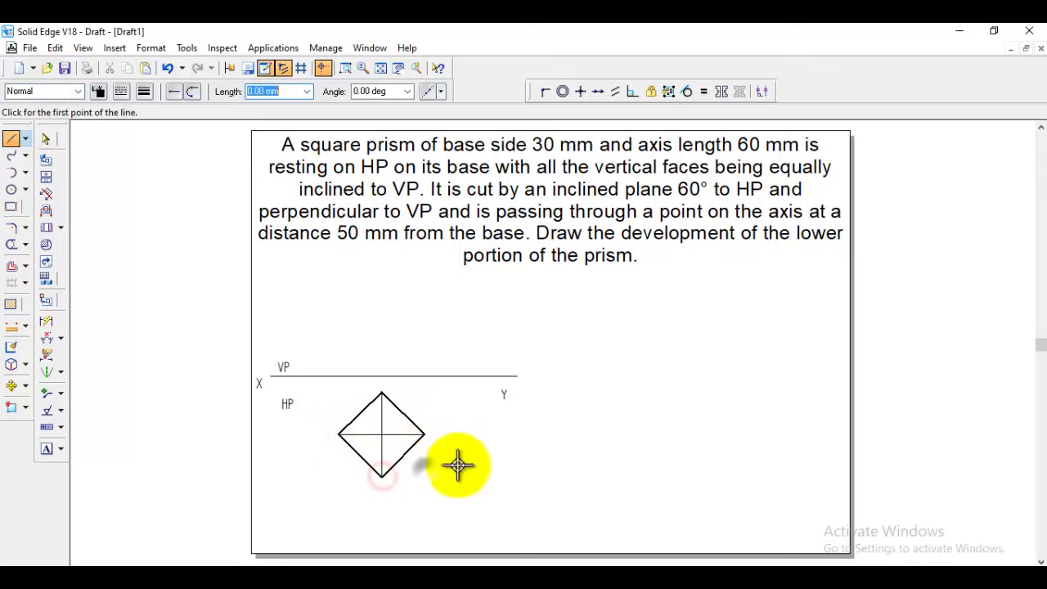
- Label the square's corners a at the left, b at the bottom, c at the right and d at the top
{"action": "left_click", "coordinate": [49, 451]}
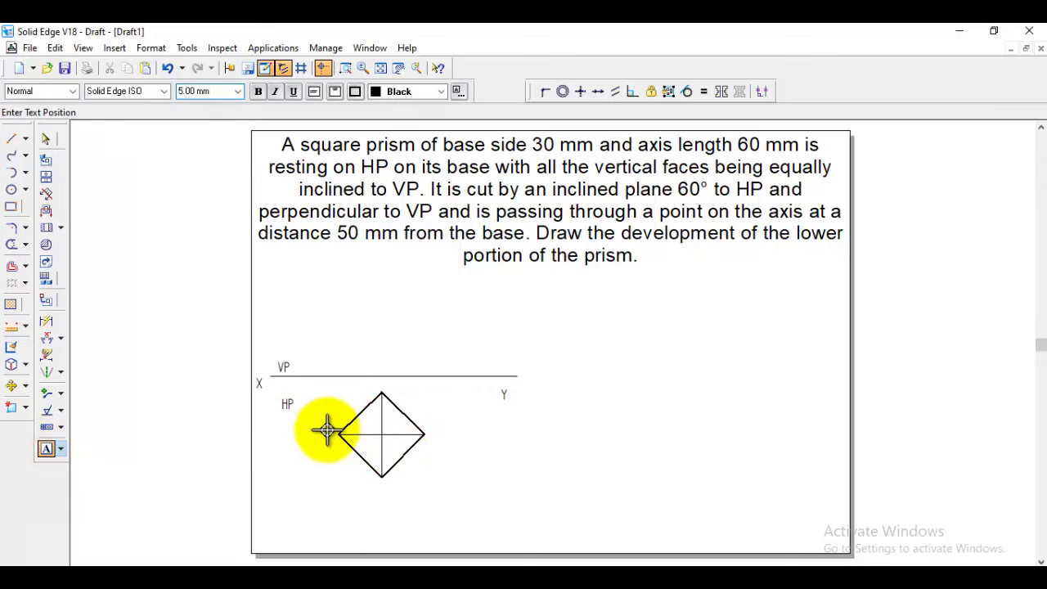
{"action": "left_click", "coordinate": [327, 430]}
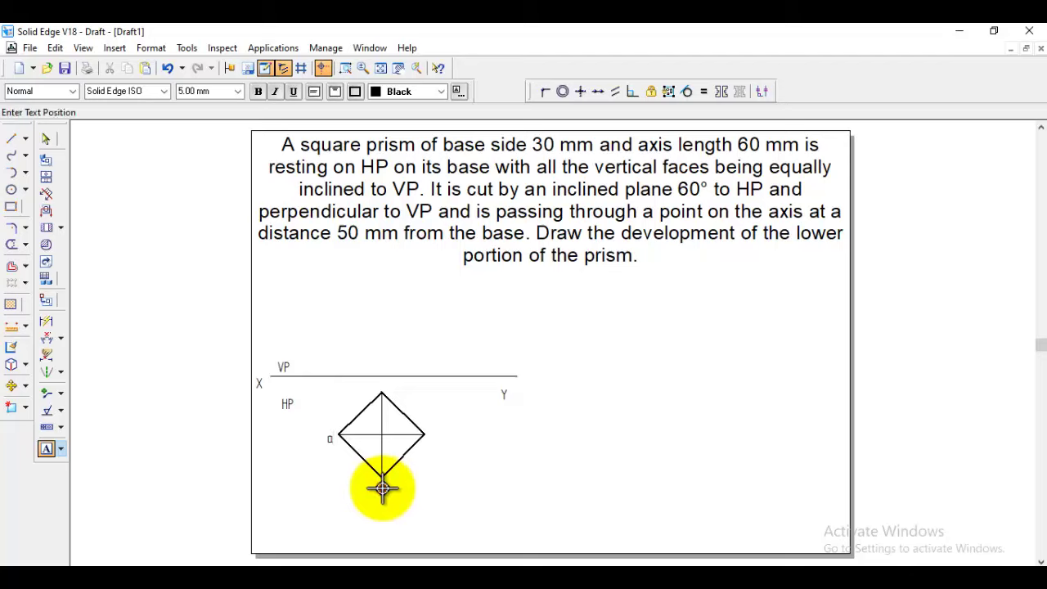
{"action": "left_click", "coordinate": [381, 490]}
{"action": "type", "text": "b"}
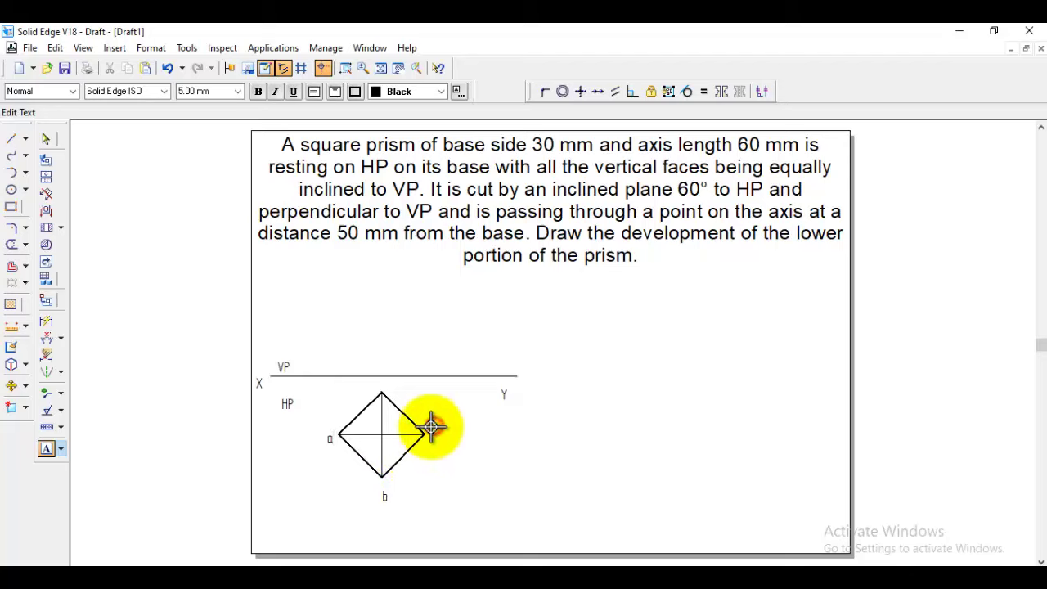
{"action": "left_click", "coordinate": [435, 428]}
{"action": "type", "text": "d"}
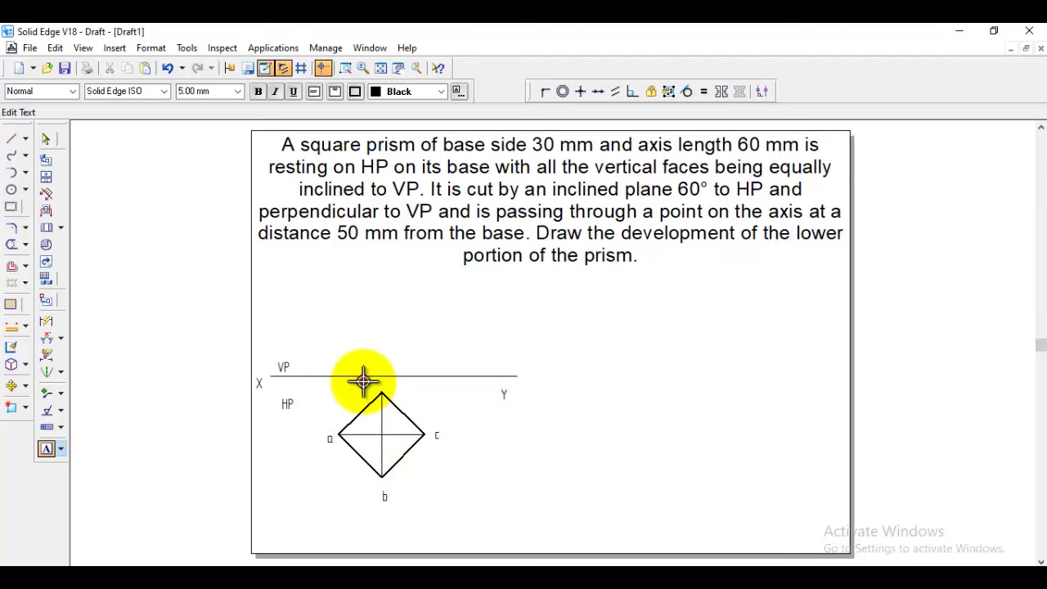
{"action": "left_click", "coordinate": [364, 382]}
{"action": "type", "text": "d"}
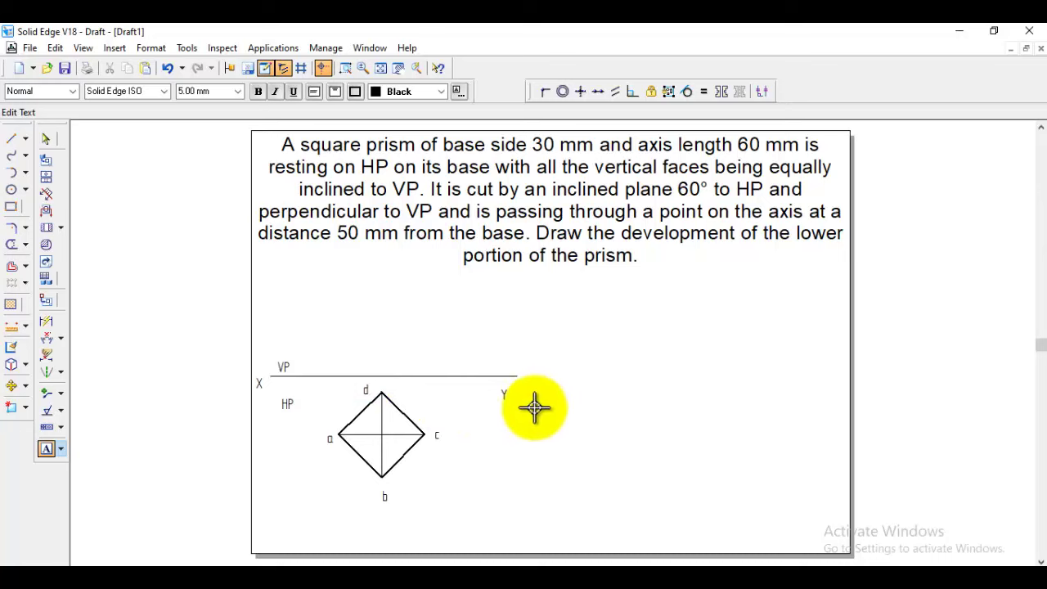
- Draw vertical projection lines from corners a, d and c of the square up to the XY line
{"action": "left_click", "coordinate": [11, 138]}
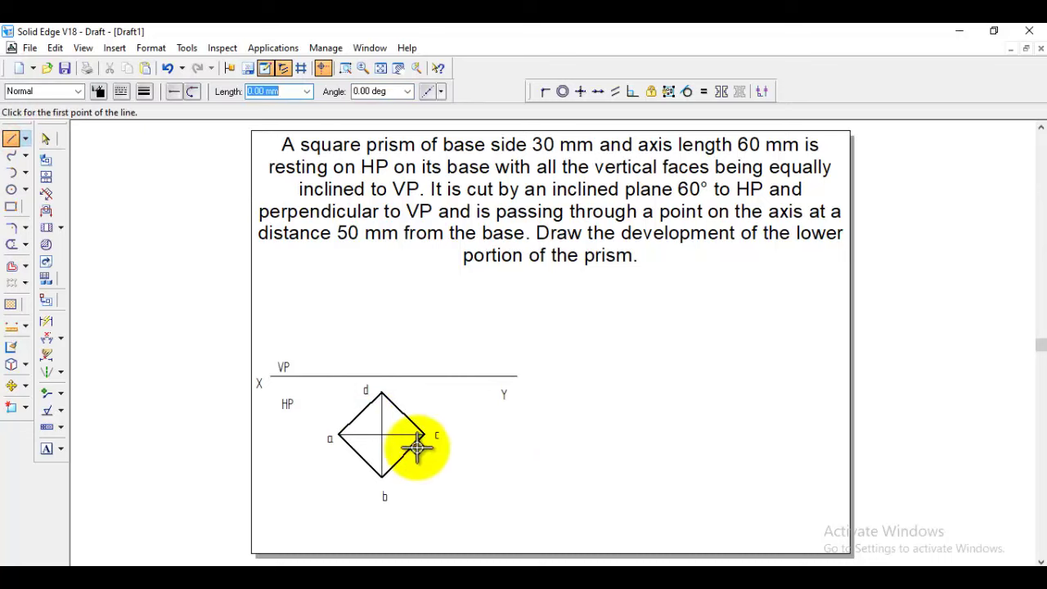
{"action": "left_click", "coordinate": [340, 434]}
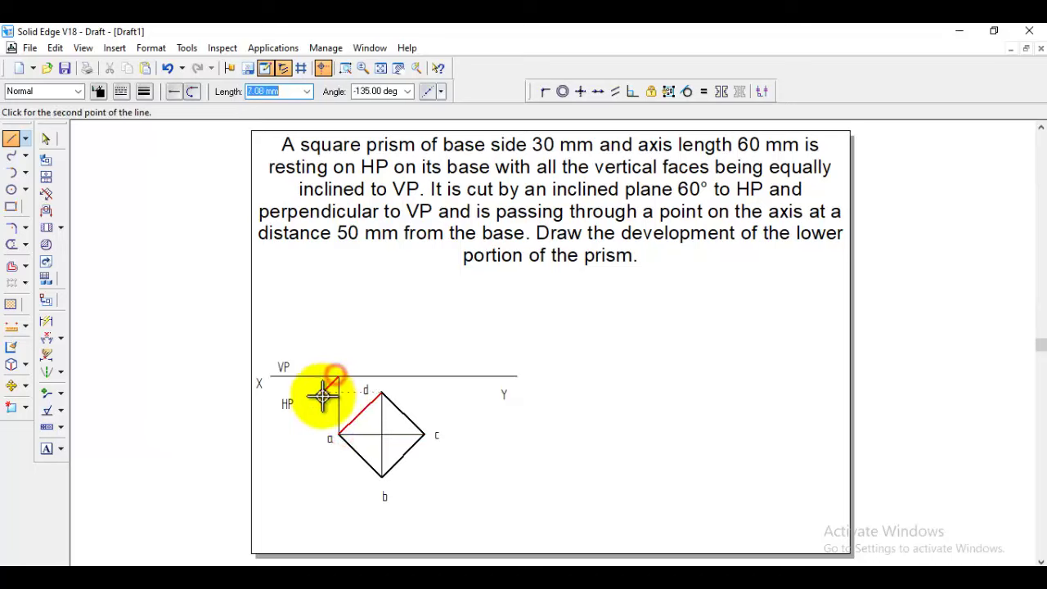
{"action": "left_click", "coordinate": [382, 377]}
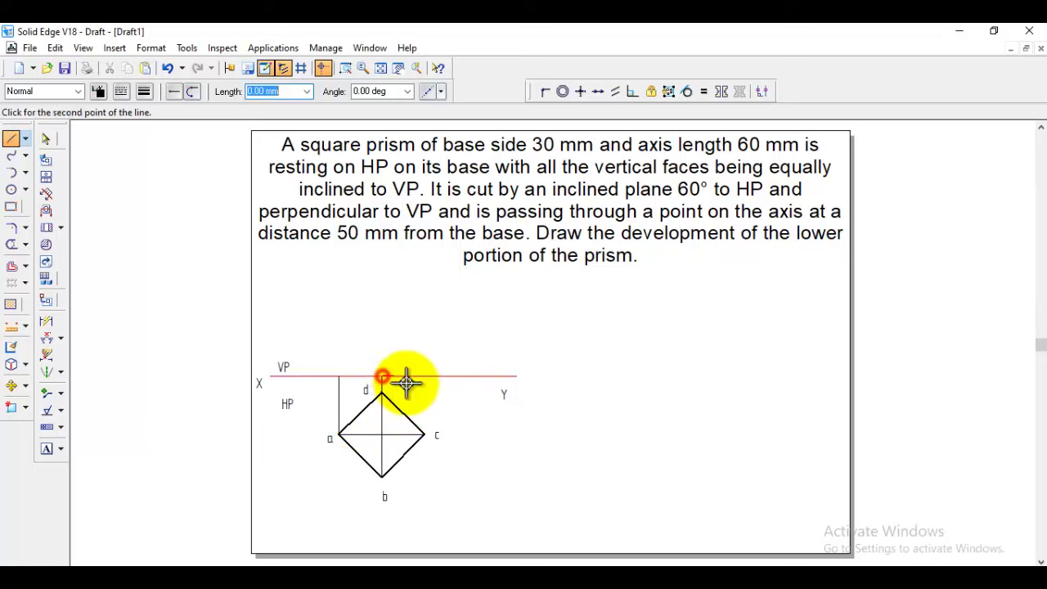
{"action": "left_click", "coordinate": [424, 436]}
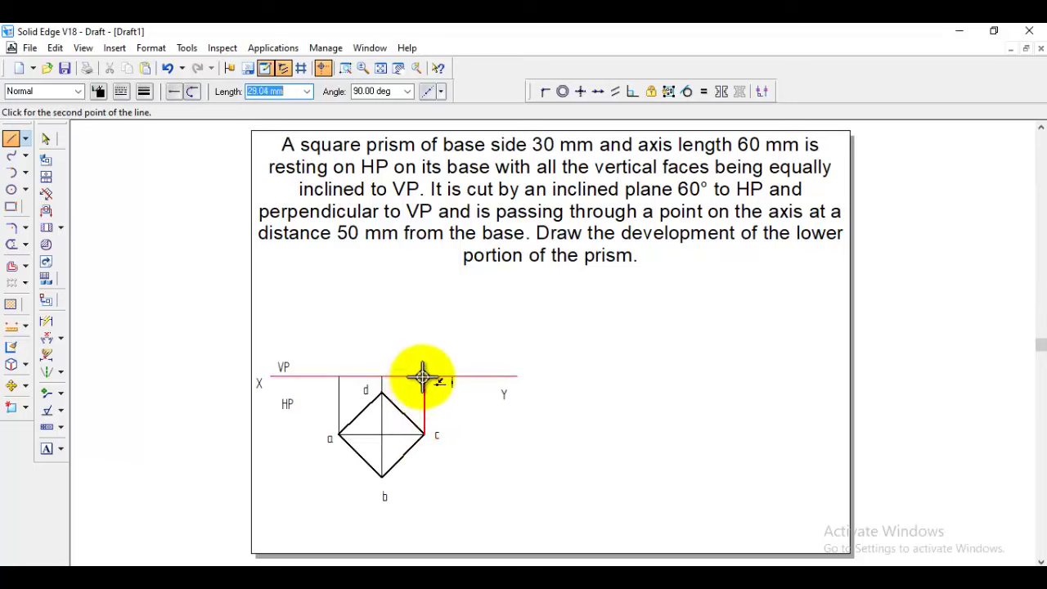
{"action": "left_click", "coordinate": [425, 377]}
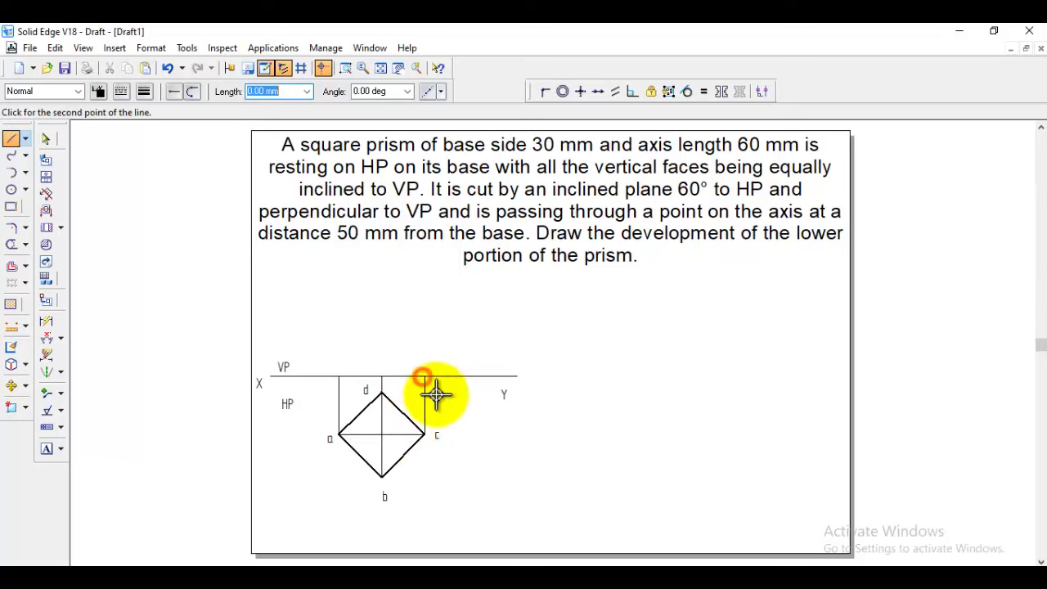
- Draw the prism's front view as a 60 mm high rectangle above XY, with a vertical line up its middle from d's projection
{"action": "left_click", "coordinate": [339, 377]}
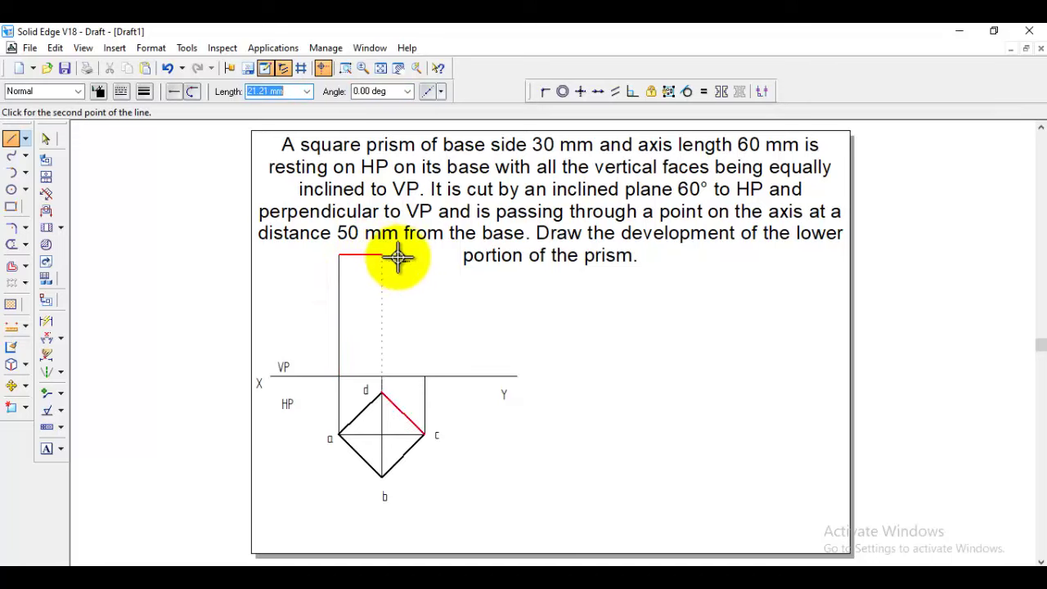
{"action": "left_click", "coordinate": [425, 256]}
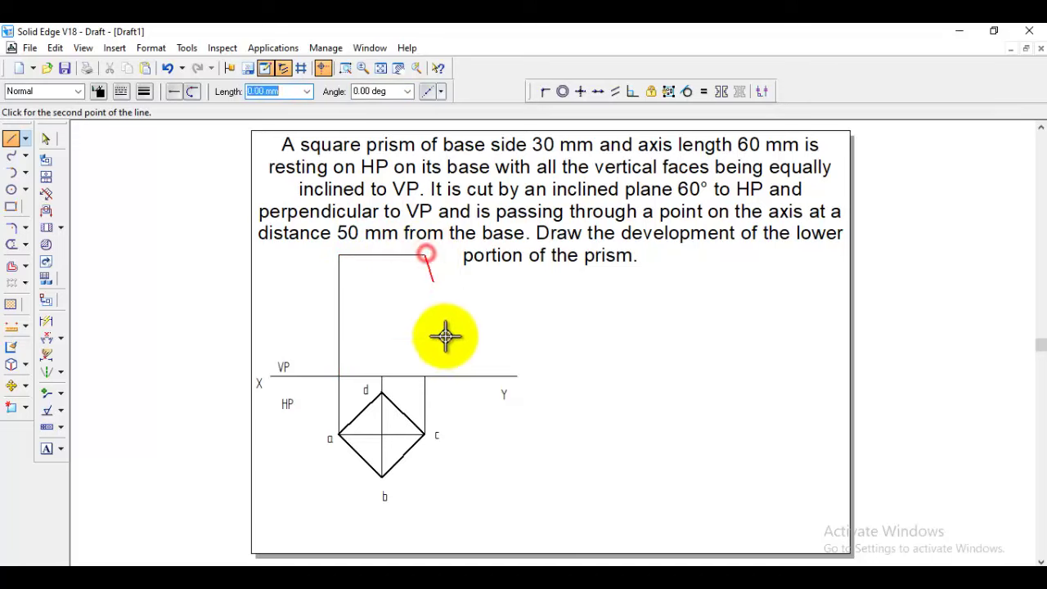
{"action": "left_click", "coordinate": [426, 376]}
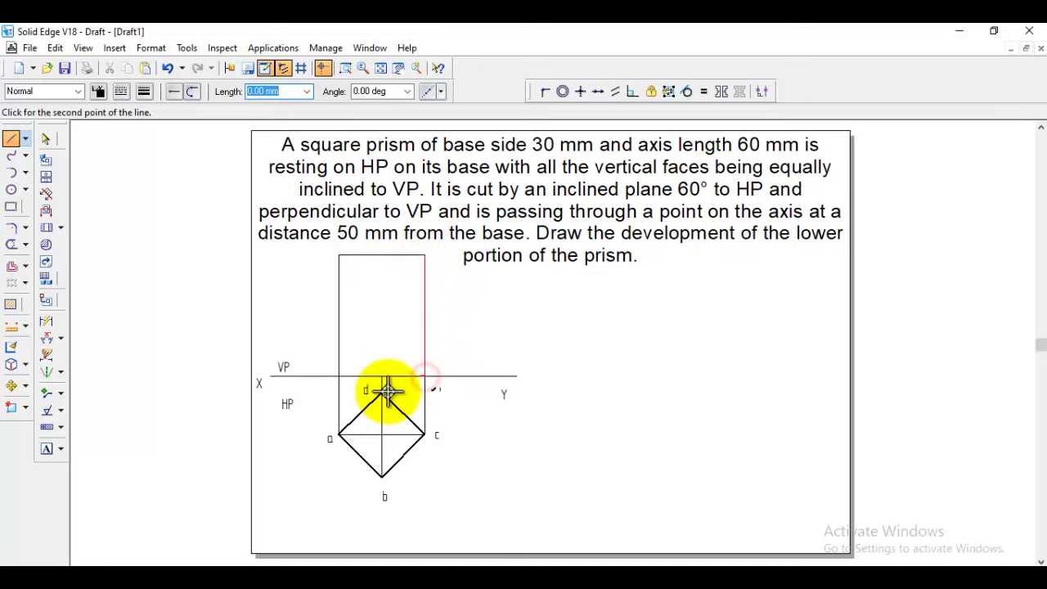
{"action": "right_click", "coordinate": [346, 382]}
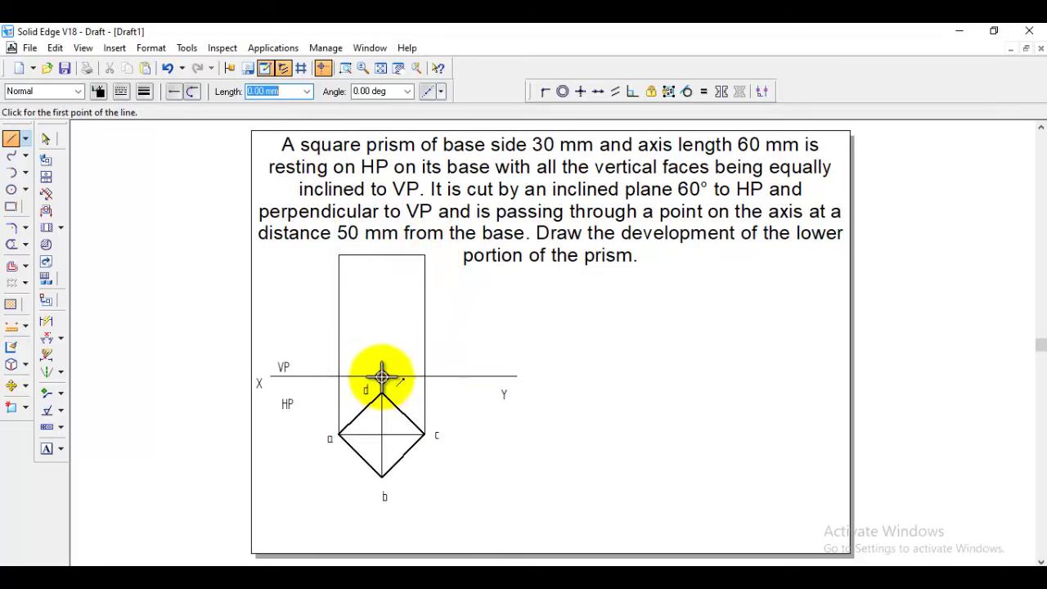
{"action": "left_click", "coordinate": [381, 376]}
{"action": "left_click", "coordinate": [381, 257]}
{"action": "right_click", "coordinate": [391, 282]}
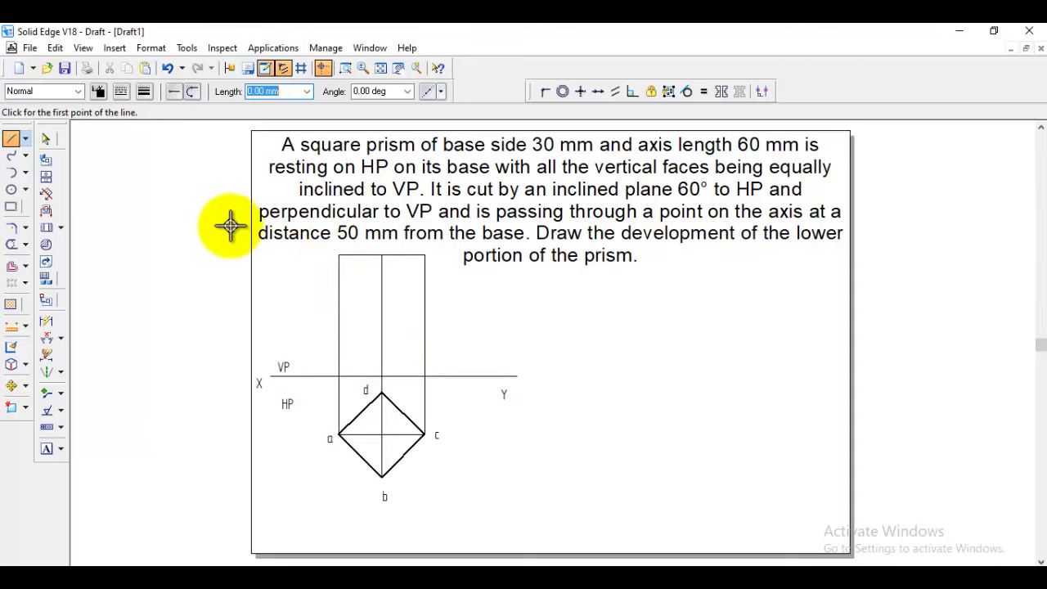
- Reduce the problem statement's text size to clear the front view, and label the view's top corners a', b'(d') and c'
{"action": "left_click", "coordinate": [46, 140]}
{"action": "double_click", "coordinate": [661, 210]}
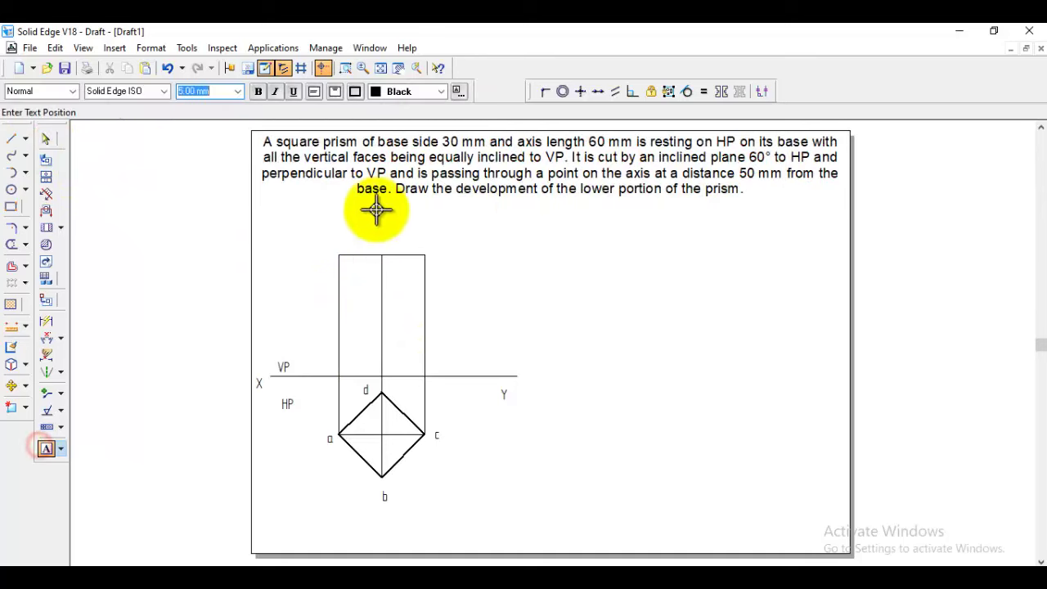
{"action": "left_click", "coordinate": [328, 243]}
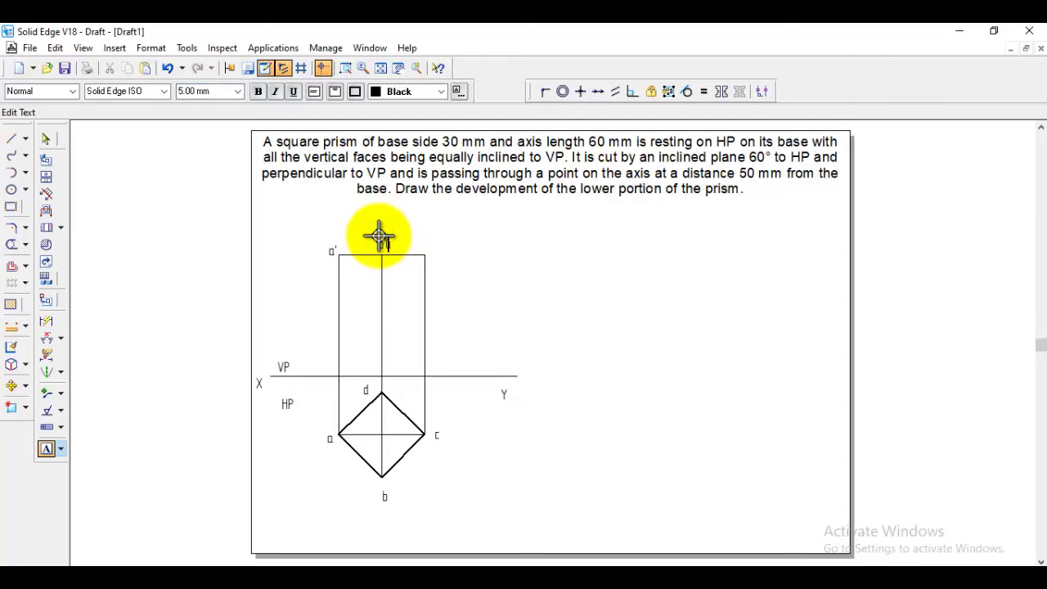
{"action": "type", "text": ")"}
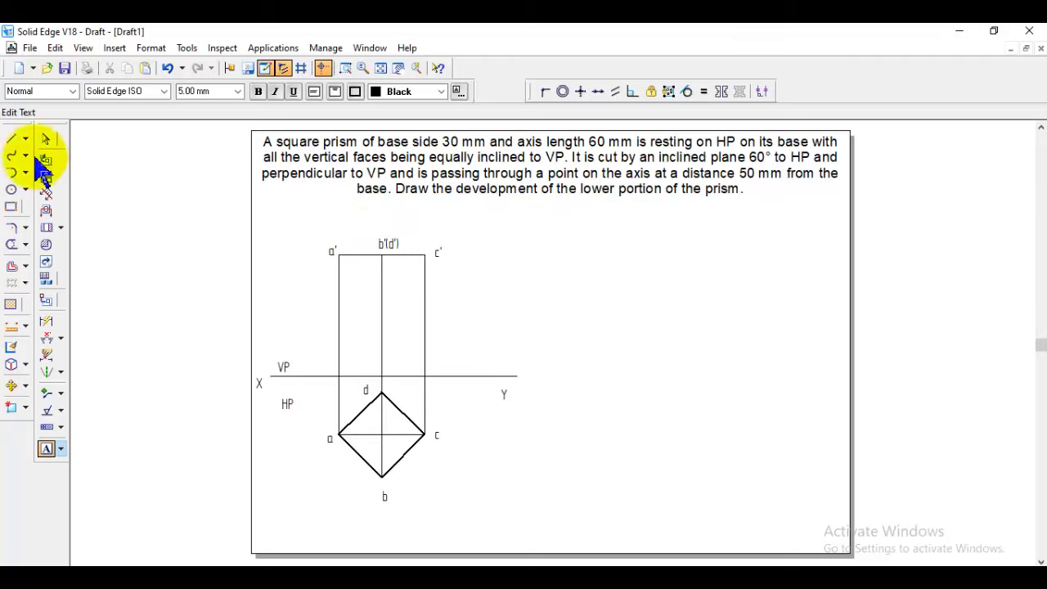
- Dimension the front view's height at its left edge and side ab of the square in the top view
{"action": "left_click", "coordinate": [47, 322]}
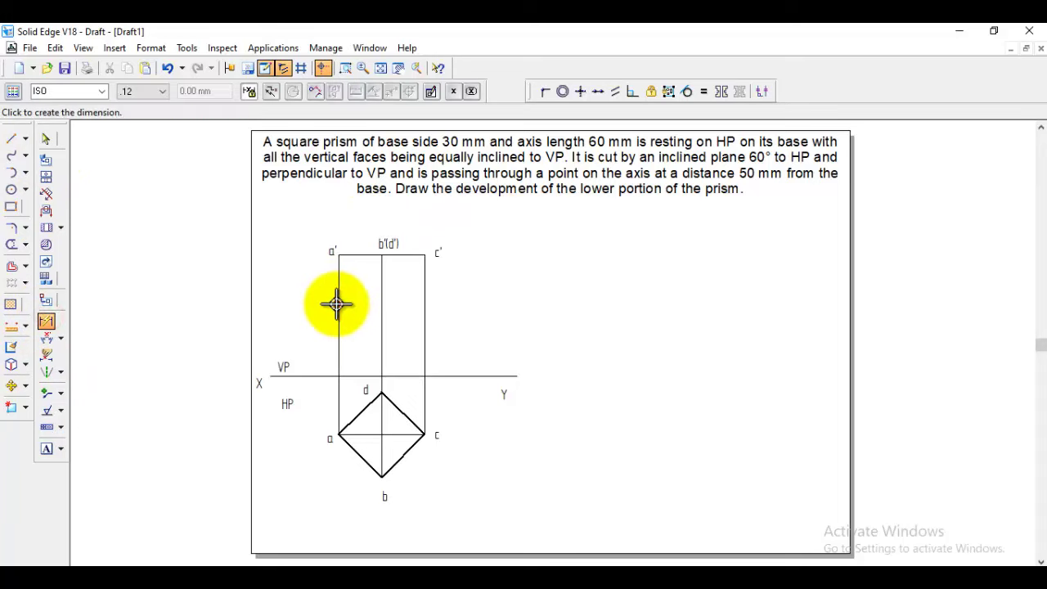
{"action": "left_click", "coordinate": [337, 304]}
{"action": "left_click", "coordinate": [297, 299]}
{"action": "left_click", "coordinate": [364, 461]}
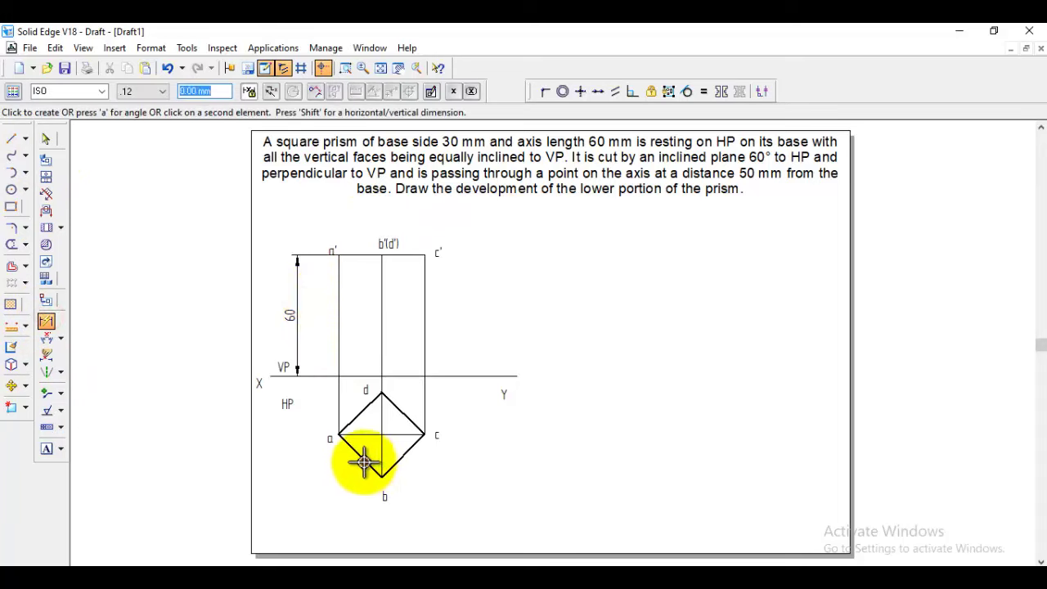
{"action": "left_click", "coordinate": [345, 488]}
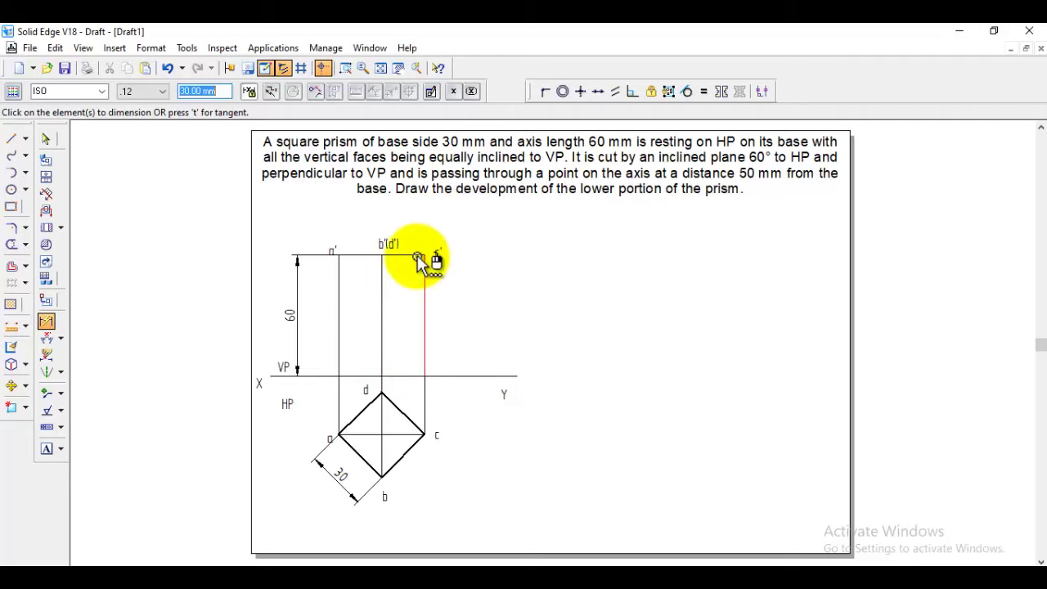
- Draw a short horizontal line rightward from the front view's axis, about 51 mm above XY
{"action": "left_click", "coordinate": [11, 138]}
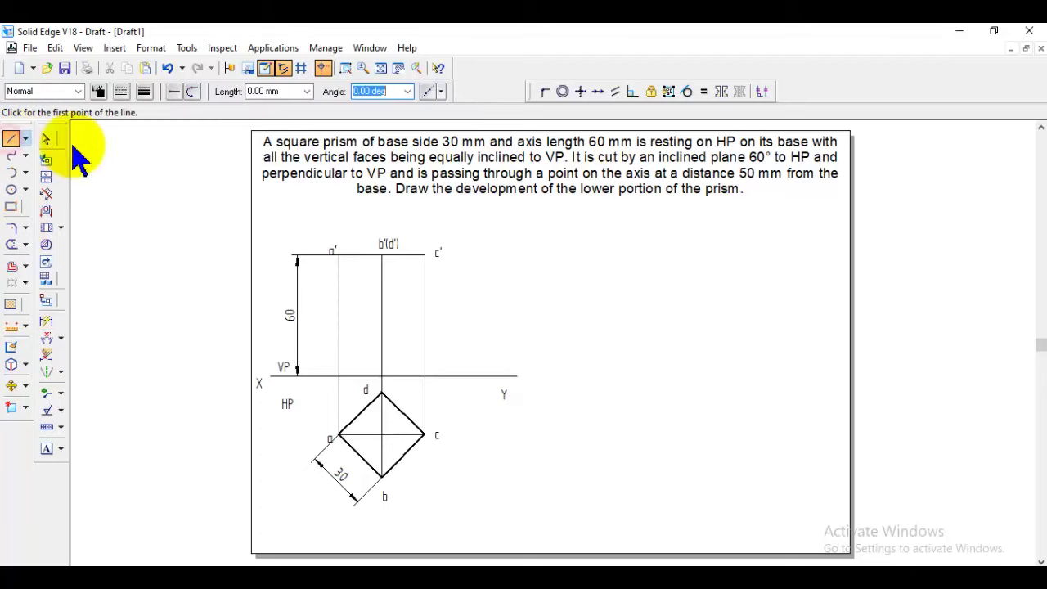
{"action": "left_click", "coordinate": [382, 273]}
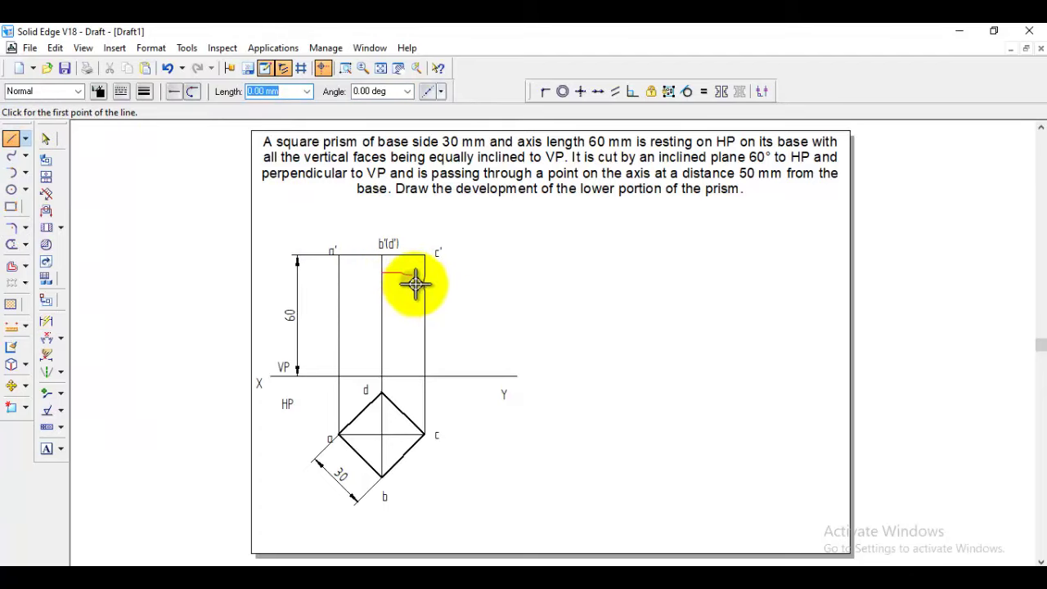
{"action": "left_click", "coordinate": [412, 278]}
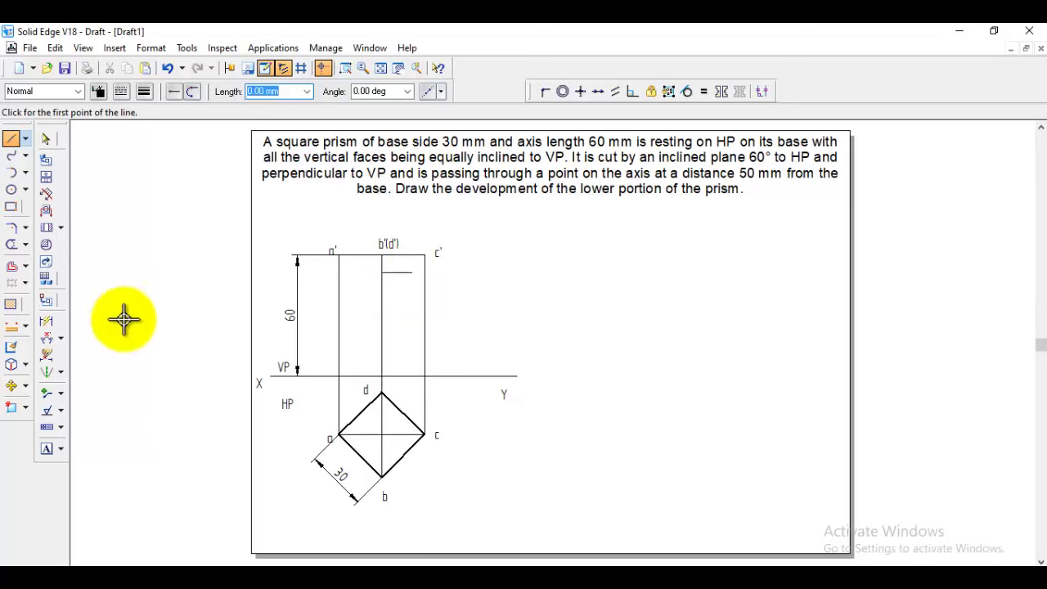
- Dimension the distance between the short horizontal line and XY and set it to 50 mm
{"action": "left_click", "coordinate": [60, 335]}
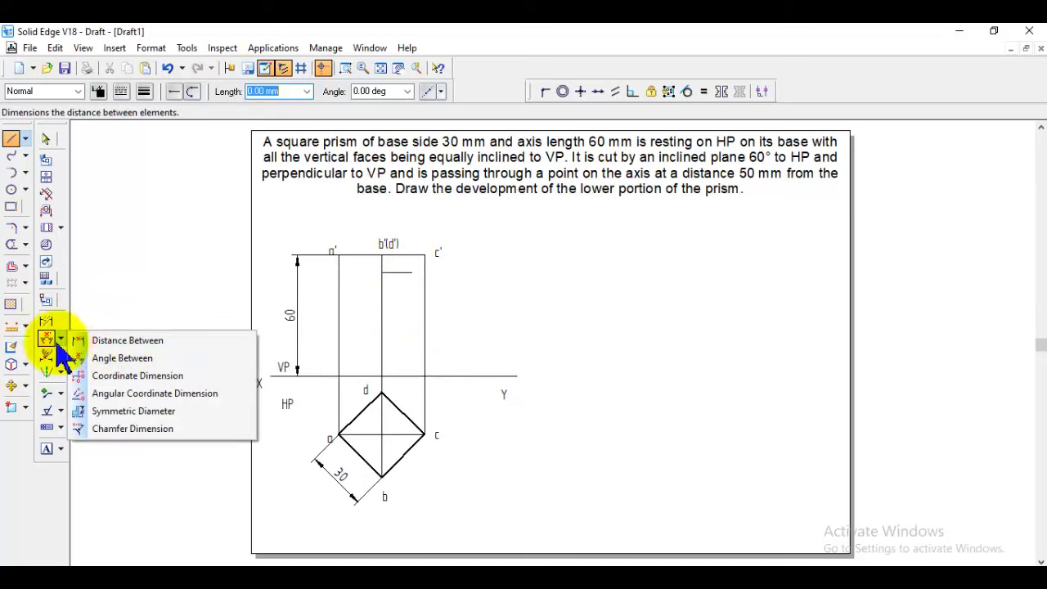
{"action": "left_click", "coordinate": [113, 344]}
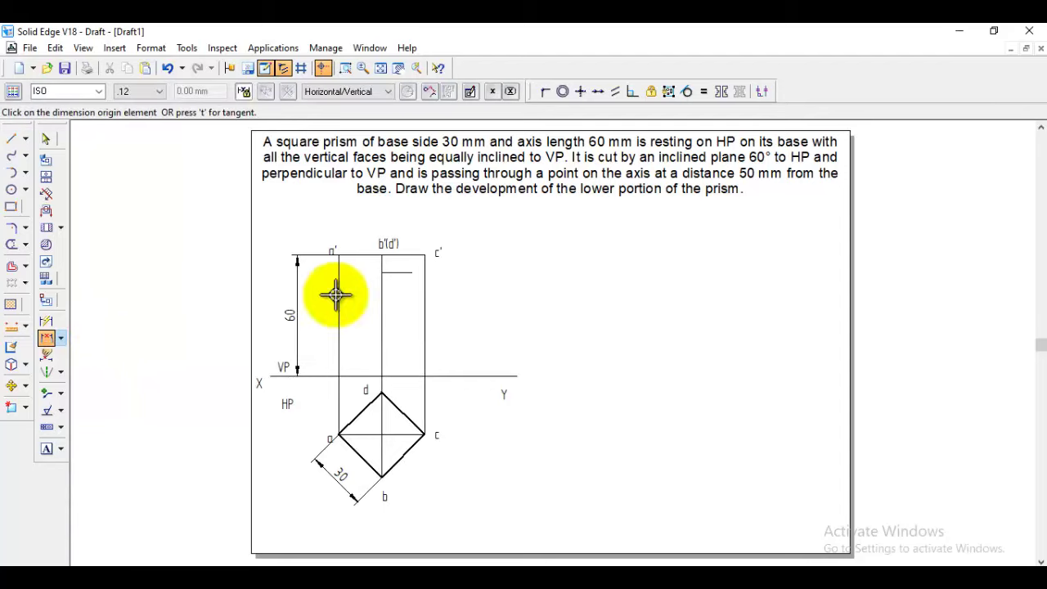
{"action": "left_click", "coordinate": [405, 273]}
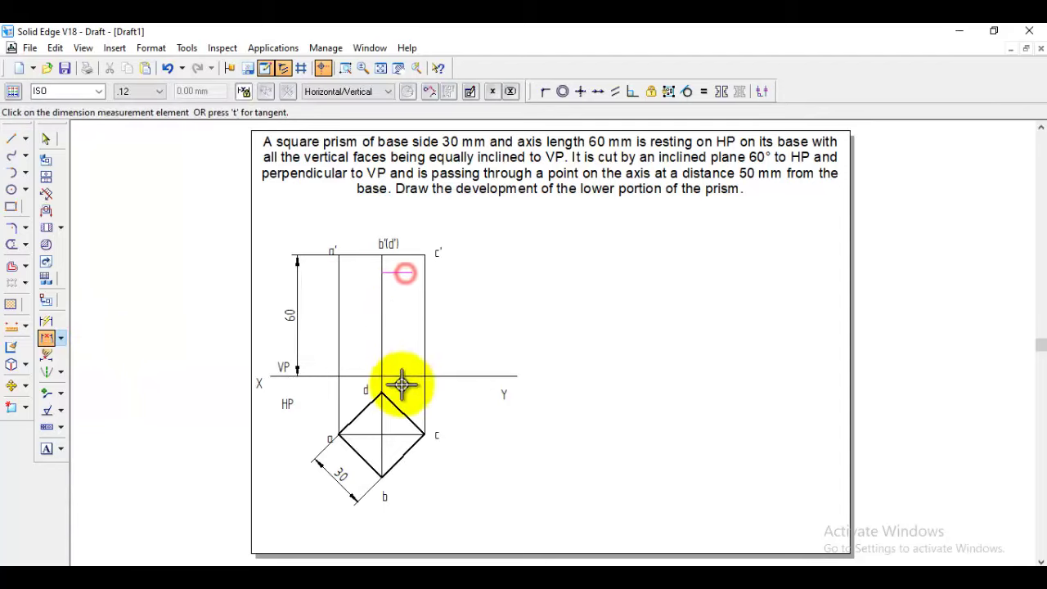
{"action": "left_click", "coordinate": [399, 375]}
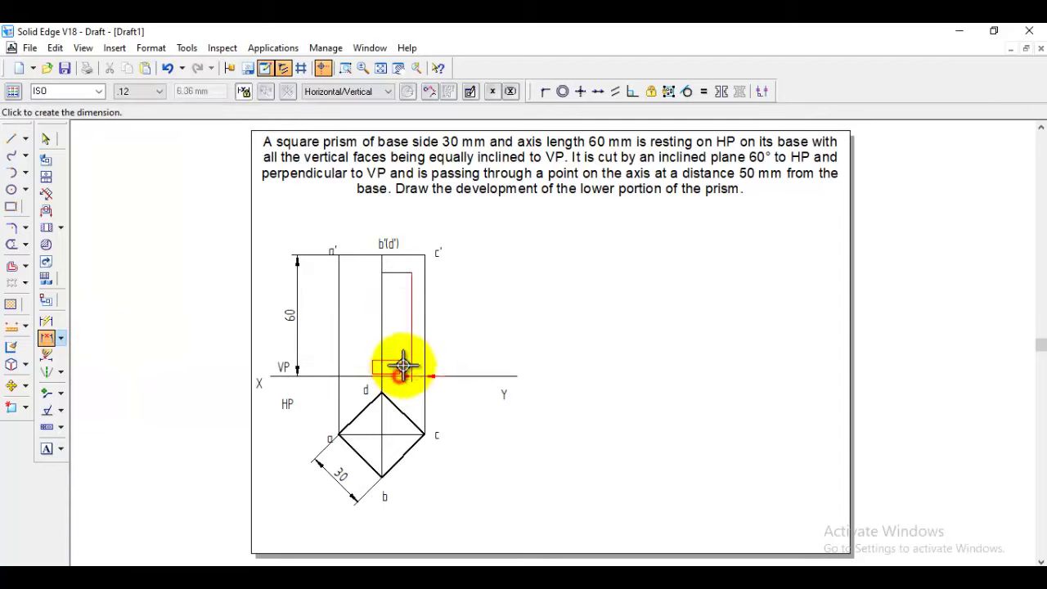
{"action": "left_click", "coordinate": [321, 337]}
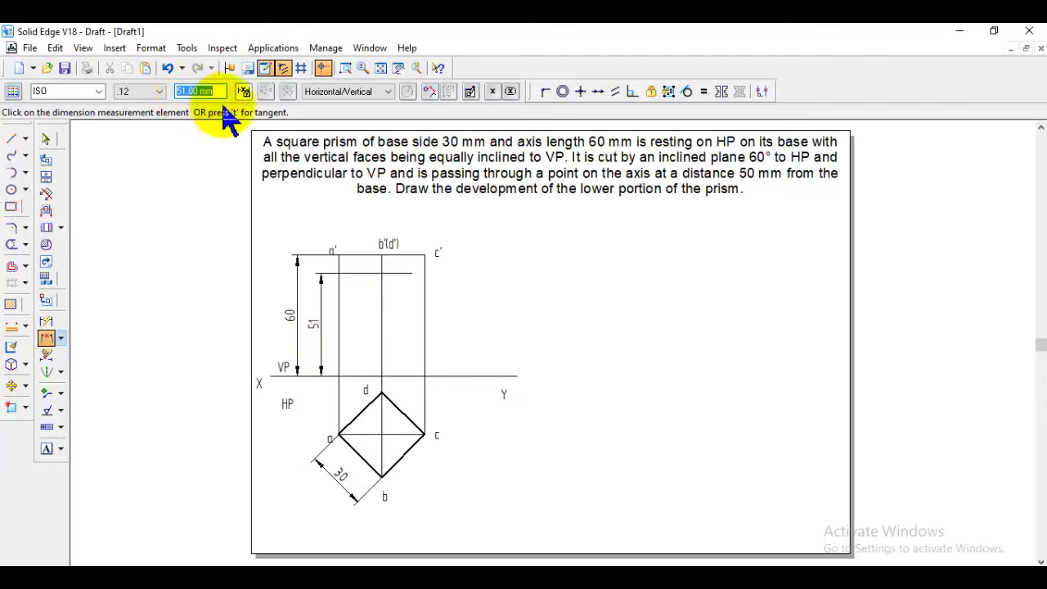
{"action": "type", "text": "50"}
{"action": "key", "text": "Return"}
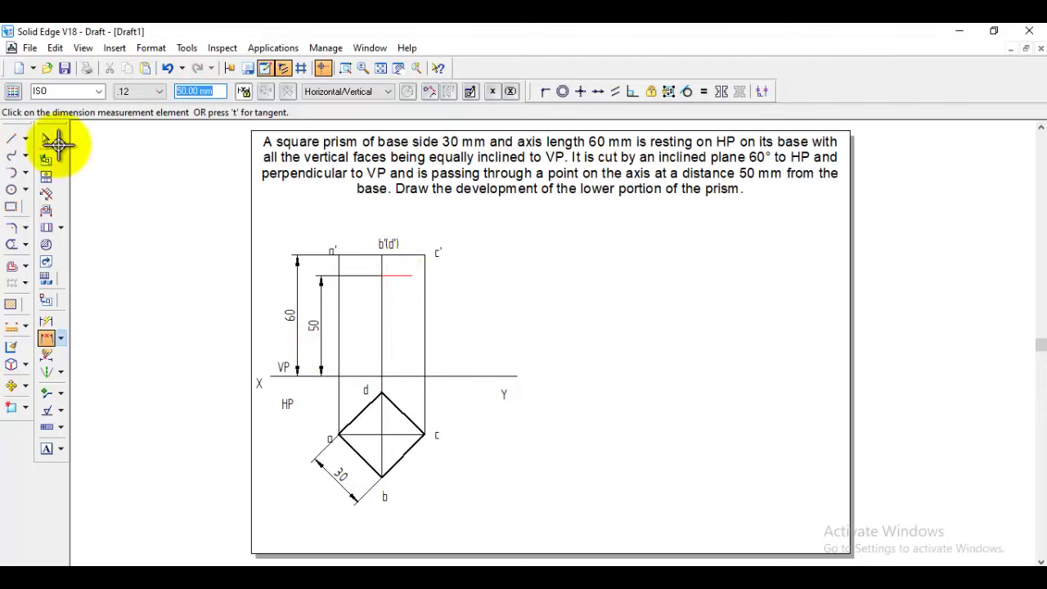
- Draw a line in the Cutting Plane style from the 50 mm point on the axis, rising rightward at 60°
{"action": "left_click", "coordinate": [12, 139]}
{"action": "left_click", "coordinate": [78, 91]}
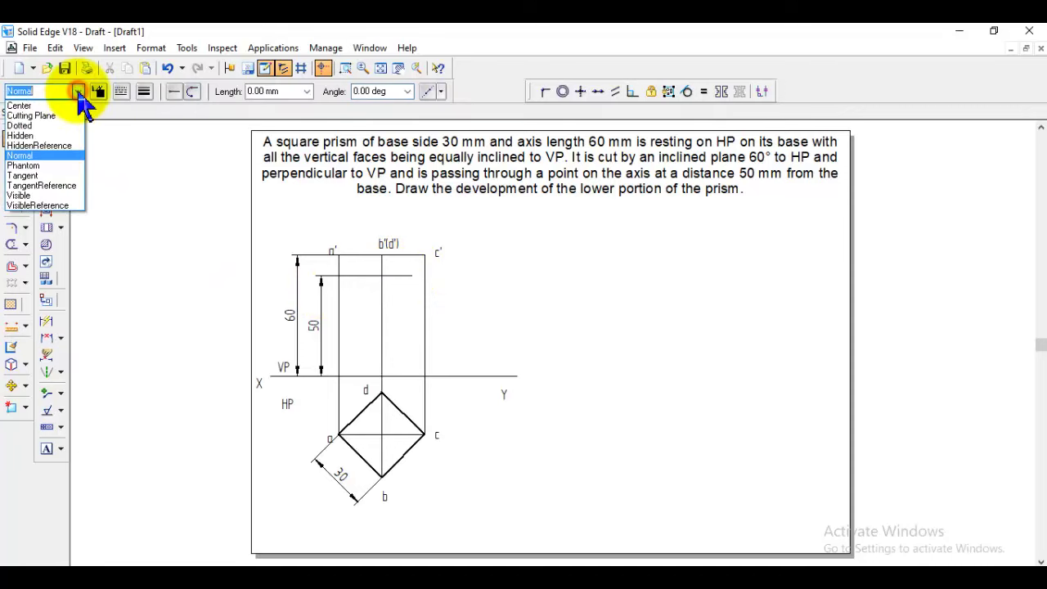
{"action": "left_click", "coordinate": [52, 116]}
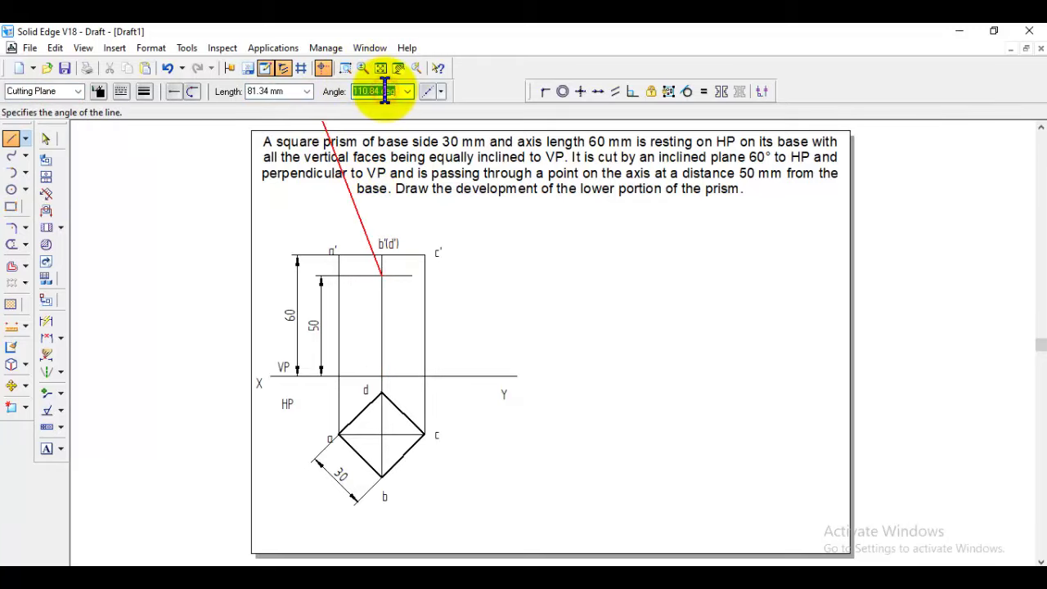
{"action": "left_click", "coordinate": [411, 231]}
{"action": "right_click", "coordinate": [507, 246]}
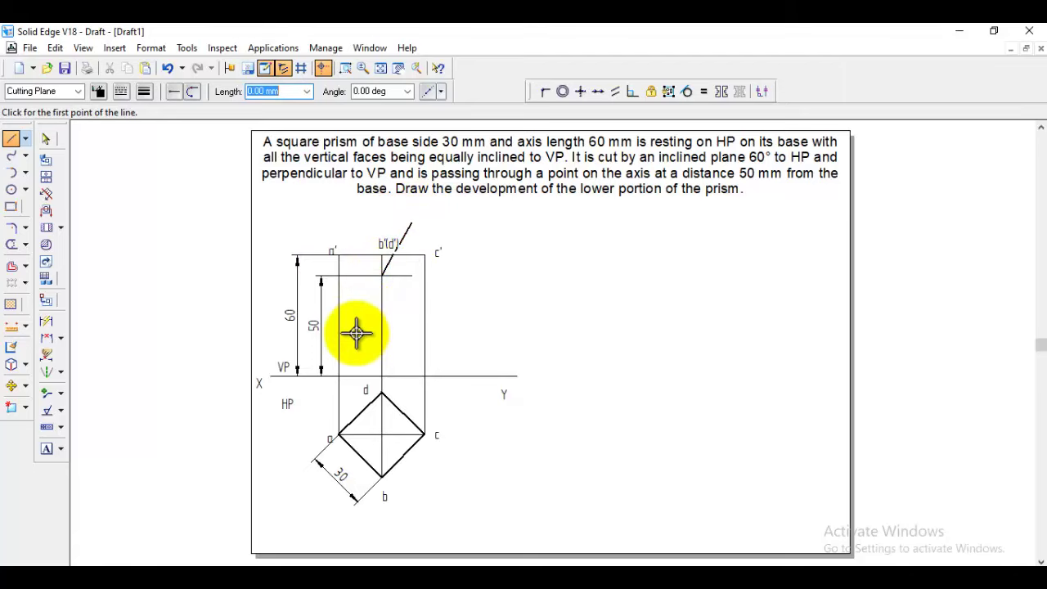
- Extend the cutting plane line downward past the prism's left edge to the XY line
{"action": "left_click", "coordinate": [13, 244]}
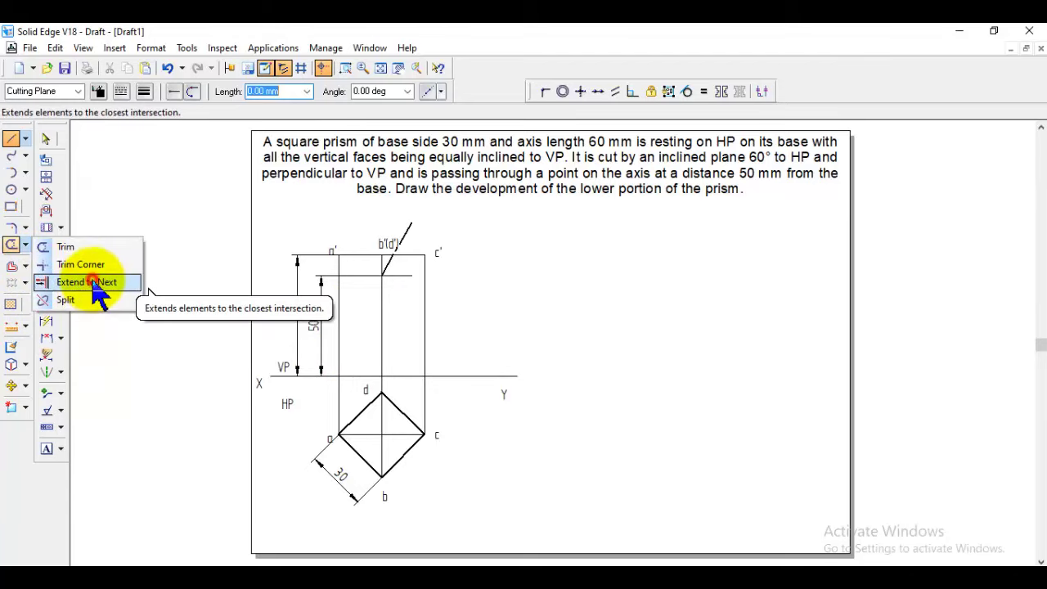
{"action": "left_click", "coordinate": [95, 282]}
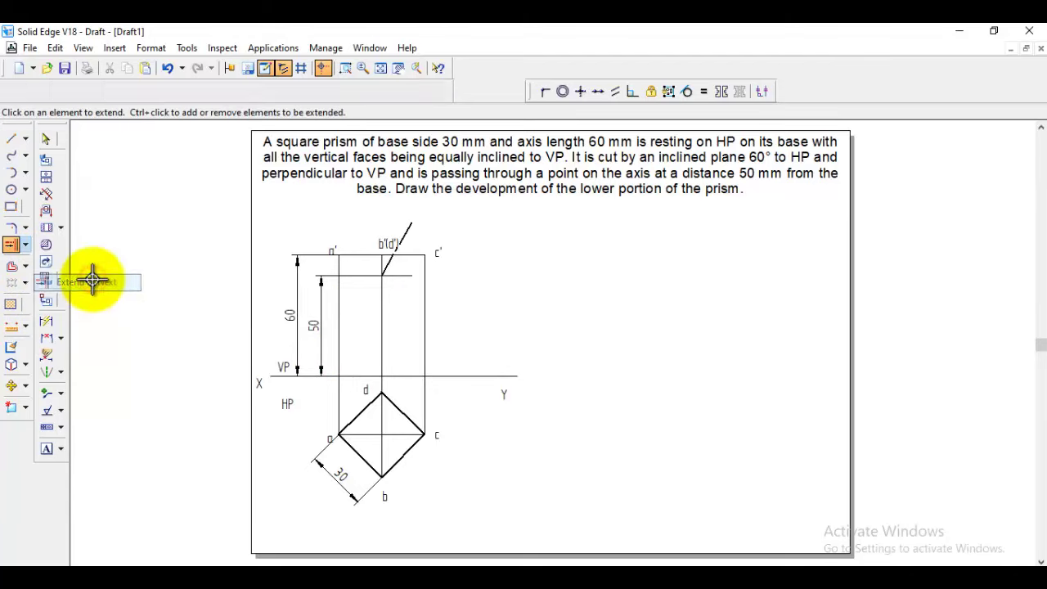
{"action": "left_click", "coordinate": [389, 266]}
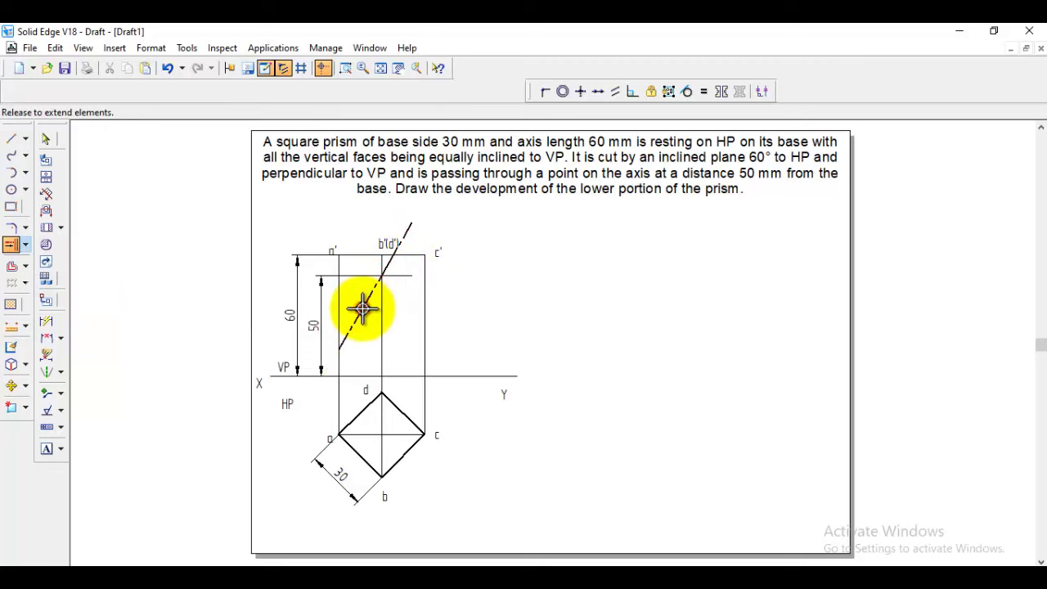
{"action": "left_click", "coordinate": [363, 308]}
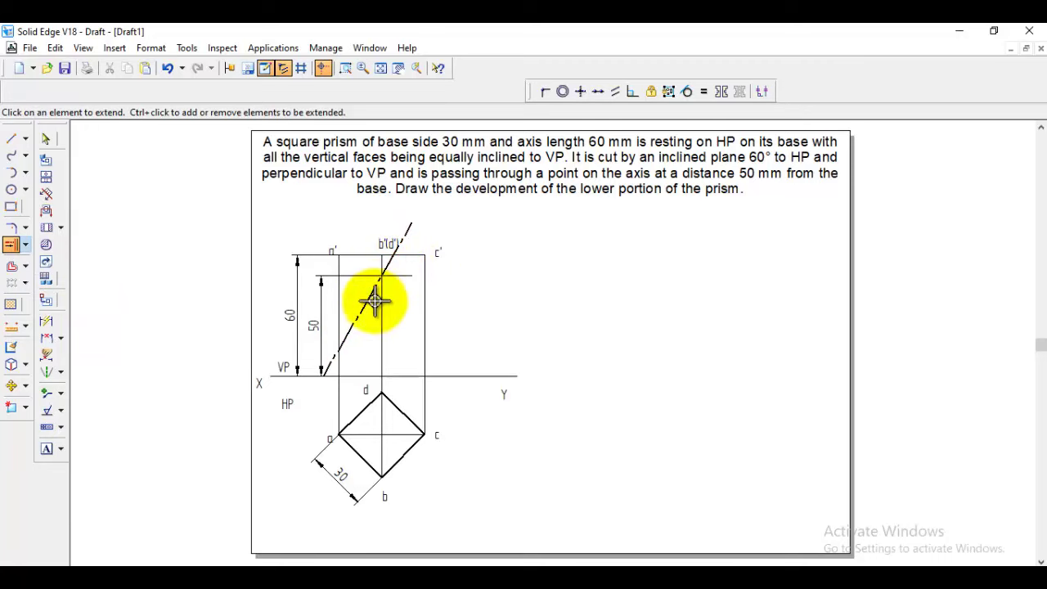
- Dimension the angle between the cutting plane line and the short horizontal line
{"action": "left_click", "coordinate": [47, 140]}
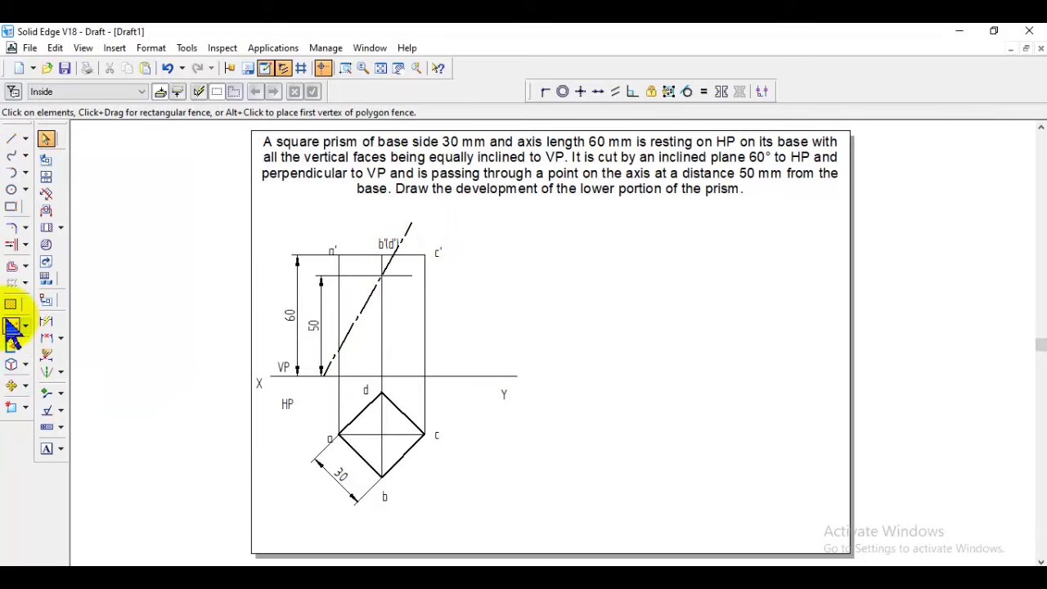
{"action": "left_click", "coordinate": [61, 338]}
{"action": "left_click", "coordinate": [105, 358]}
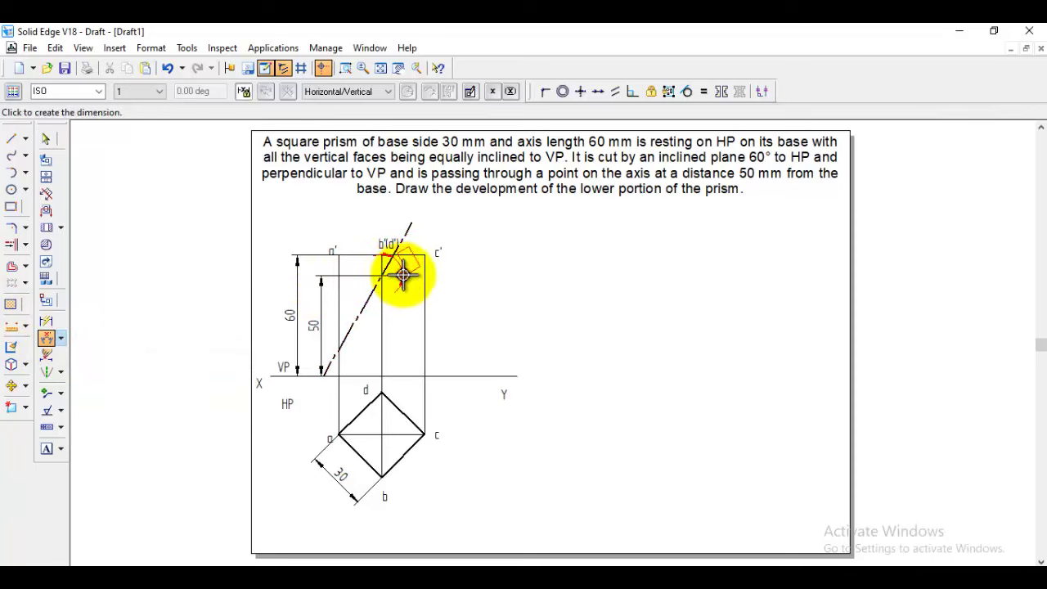
{"action": "left_click", "coordinate": [394, 274]}
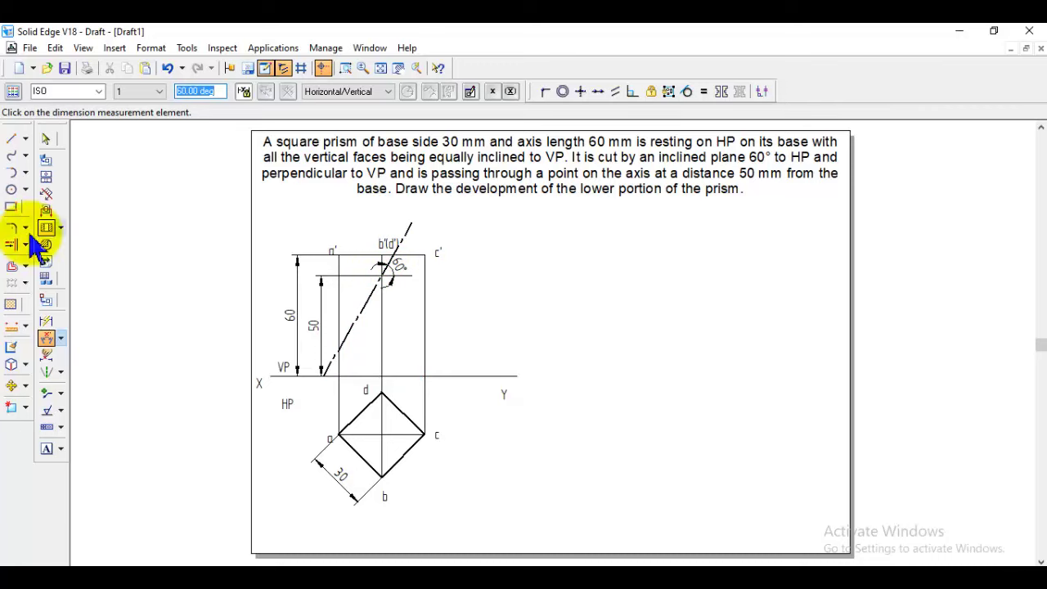
- Draw Visible-style lines from the cutting plane down the prism's left edge, along XY to the axis, and up the axis to the cut point
{"action": "left_click", "coordinate": [12, 156]}
{"action": "left_click", "coordinate": [77, 91]}
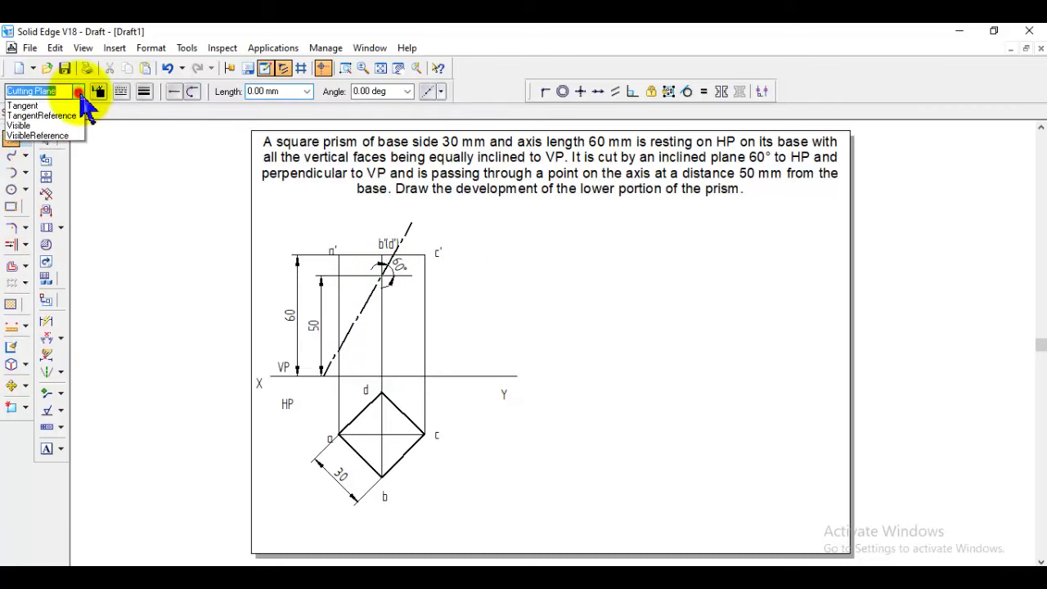
{"action": "left_click", "coordinate": [47, 195]}
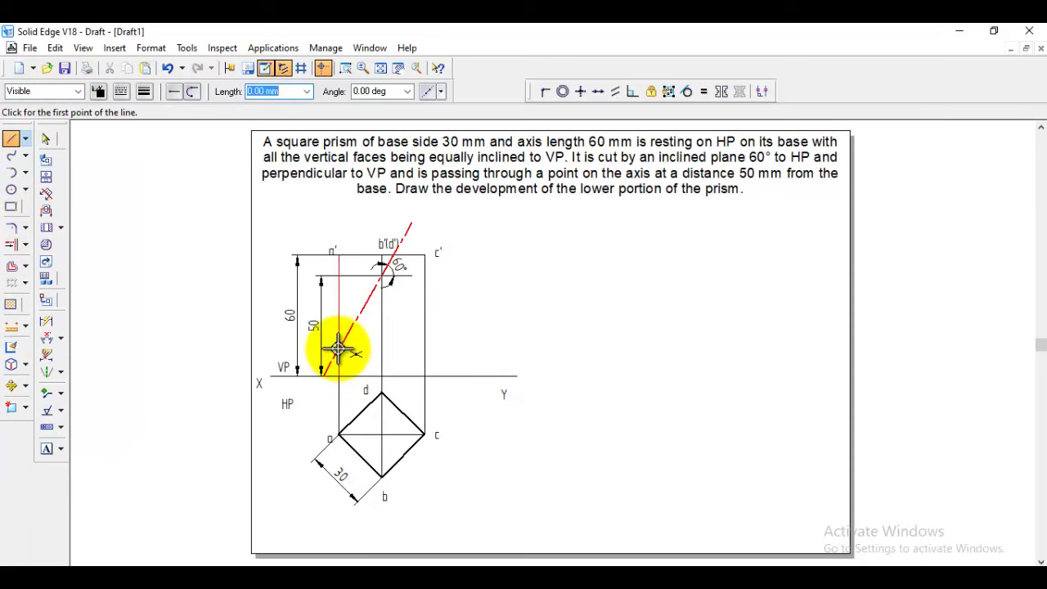
{"action": "left_click", "coordinate": [339, 349]}
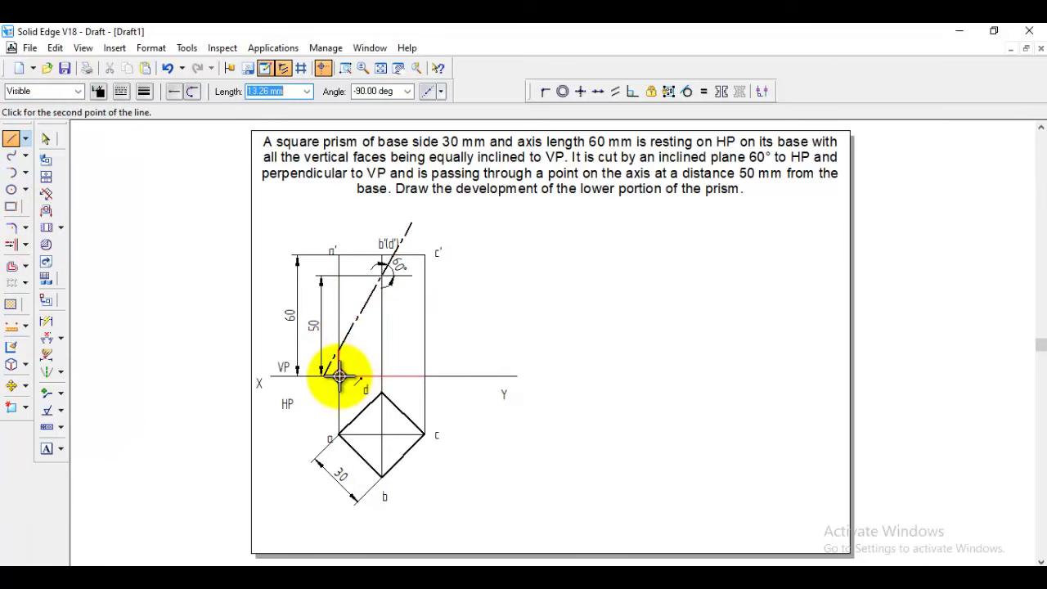
{"action": "left_click", "coordinate": [338, 376]}
{"action": "left_click", "coordinate": [382, 376]}
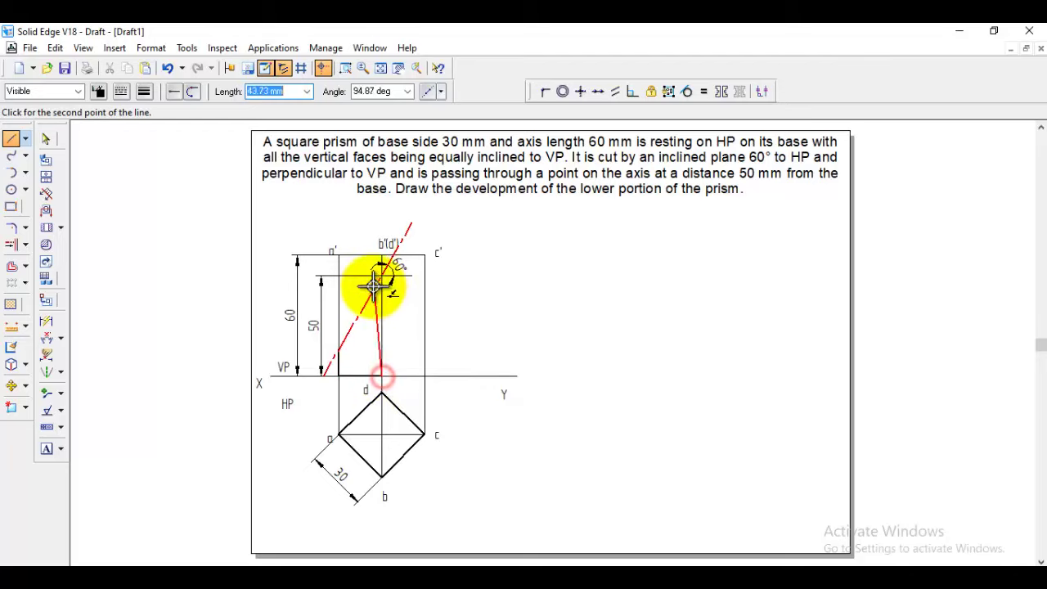
{"action": "double_click", "coordinate": [383, 278]}
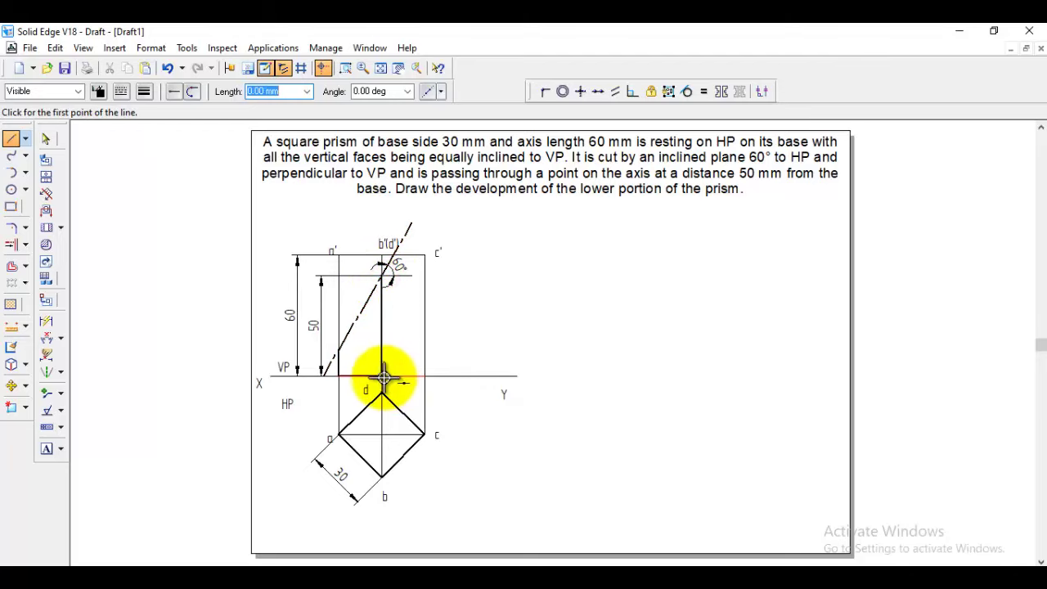
- Outline the front view's remaining base, full right edge and top edge up to the cutting plane with Visible-style lines
{"action": "left_click", "coordinate": [382, 376]}
{"action": "left_click", "coordinate": [424, 377]}
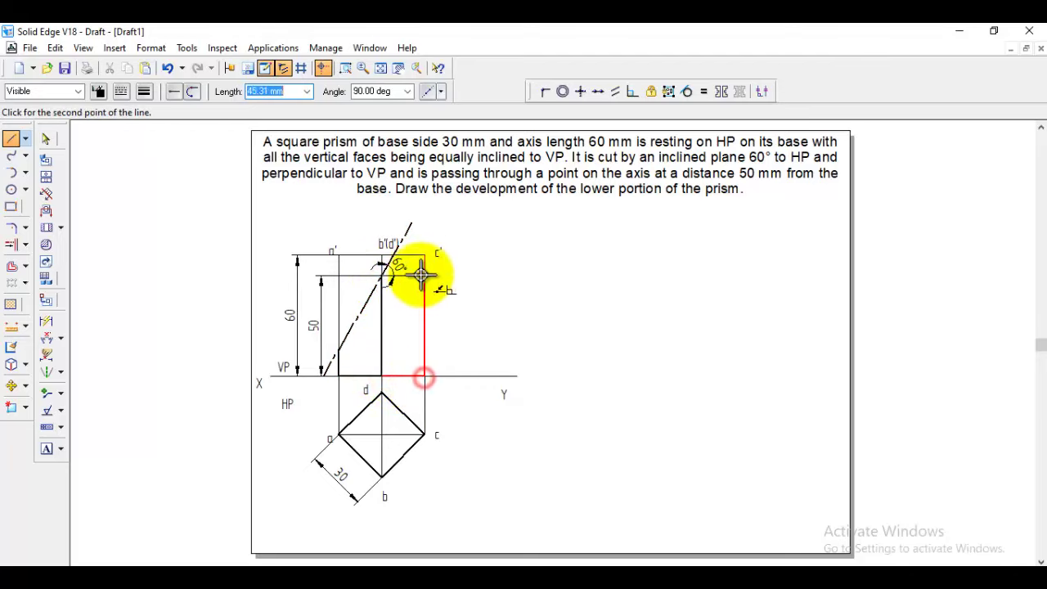
{"action": "left_click", "coordinate": [424, 255]}
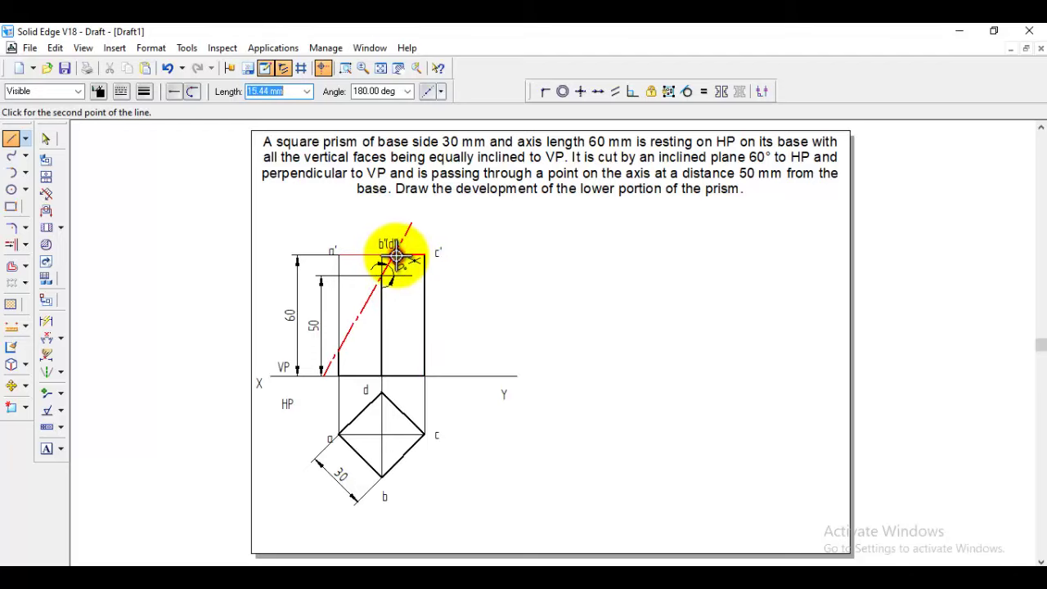
{"action": "left_click", "coordinate": [396, 257]}
{"action": "key", "text": "Escape"}
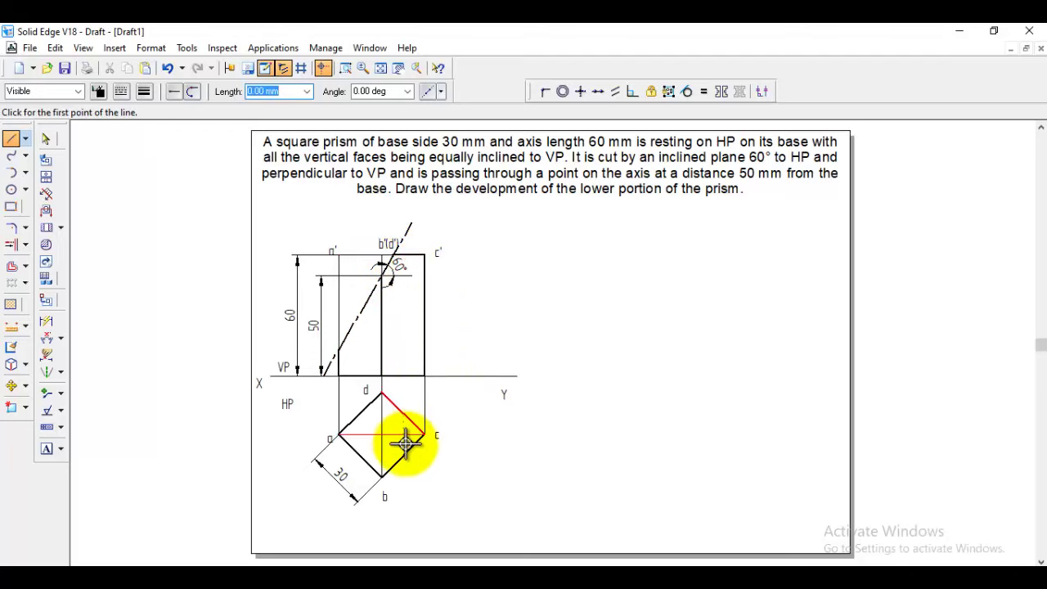
- Label the cutting plane's front-view intersections 1 at the left edge and 2 at the axis
{"action": "left_click", "coordinate": [344, 68]}
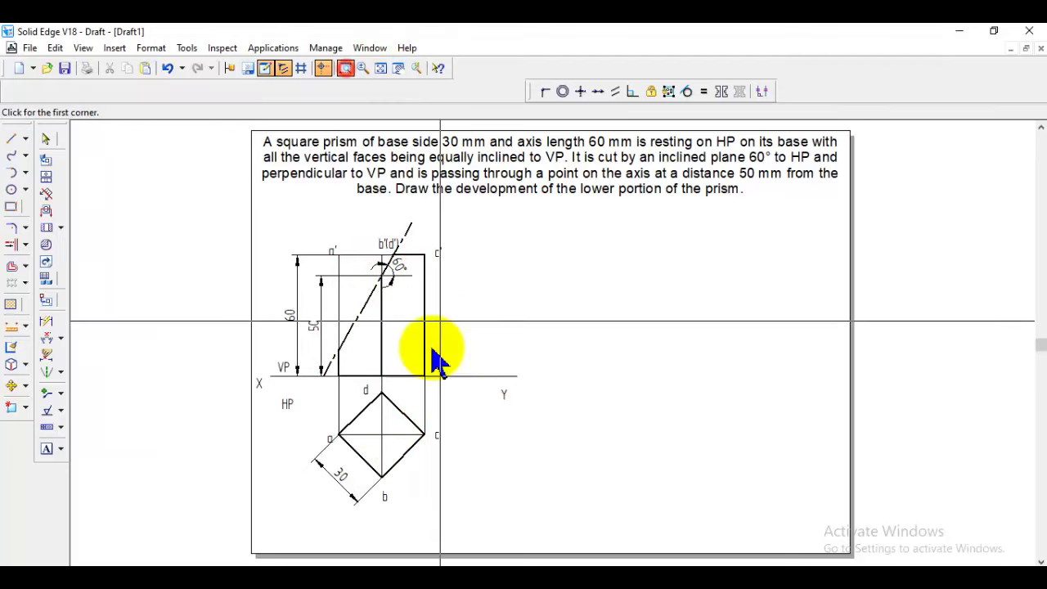
{"action": "left_click", "coordinate": [281, 239]}
{"action": "left_click", "coordinate": [502, 489]}
{"action": "key", "text": "Escape"}
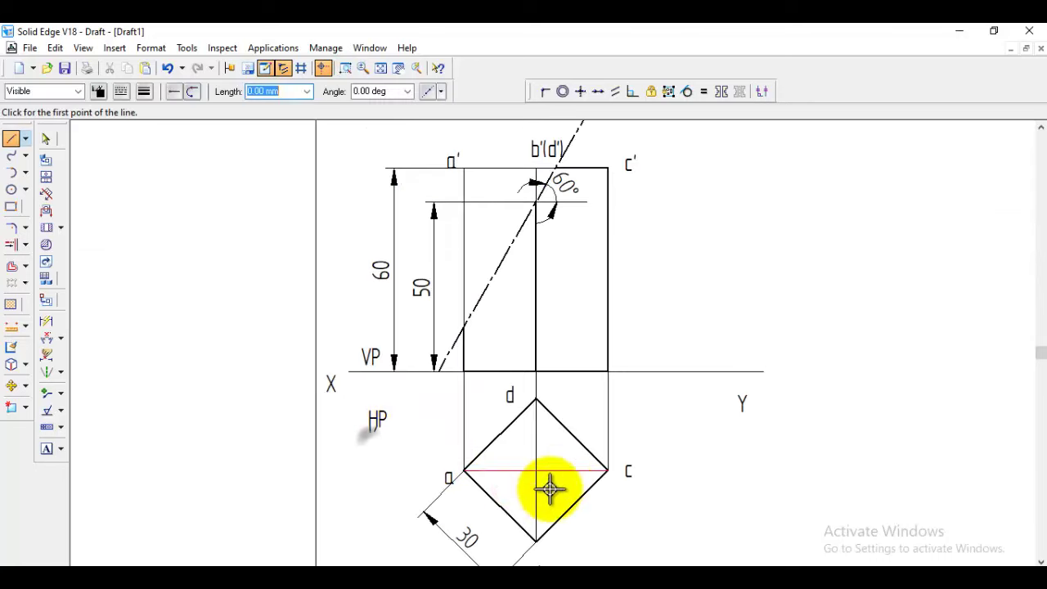
{"action": "left_click", "coordinate": [47, 447]}
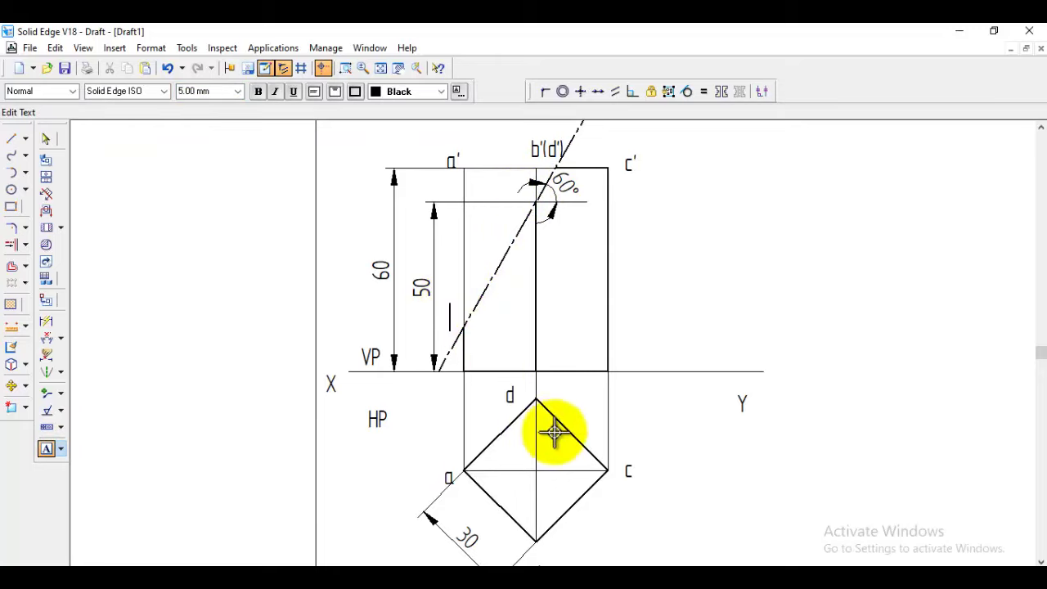
{"action": "left_click", "coordinate": [471, 327]}
{"action": "type", "text": "1"}
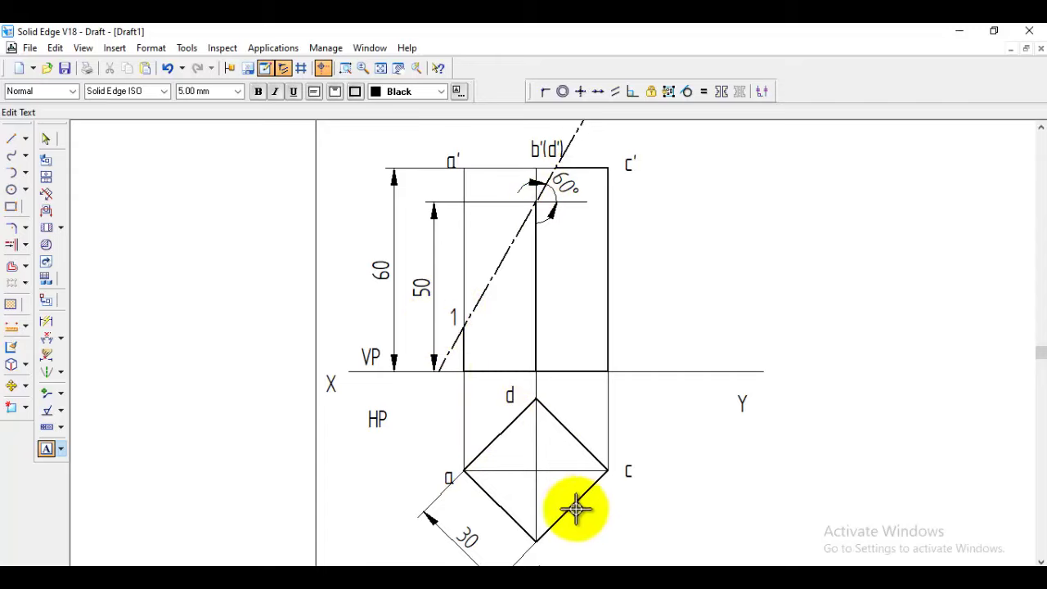
{"action": "left_click", "coordinate": [501, 215]}
{"action": "type", "text": "2"}
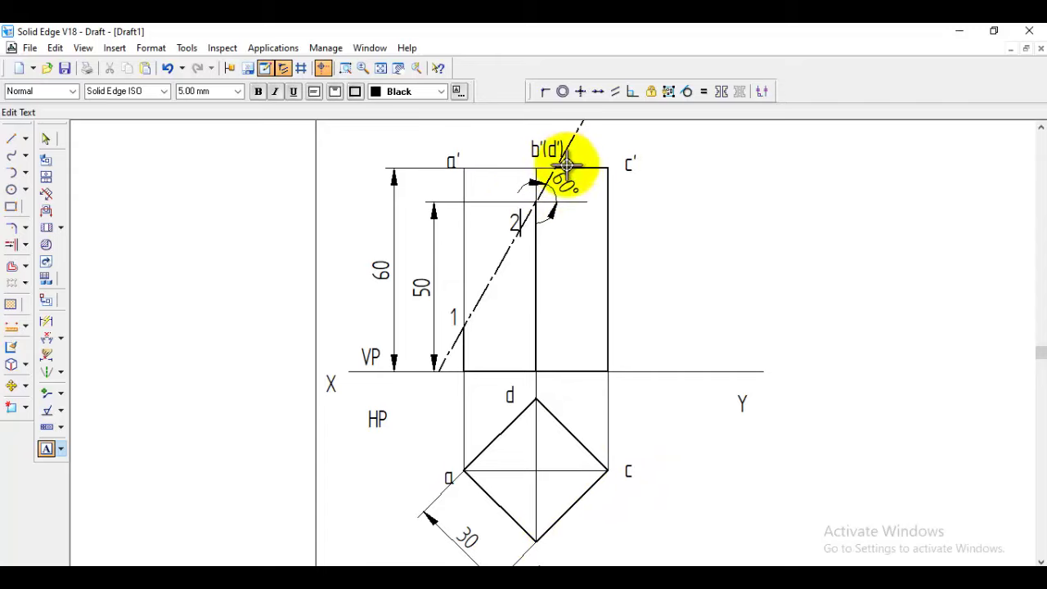
- Add the text "3 4" at the front view's top-edge cut point and "5" beside the axis cut point
{"action": "scroll", "coordinate": [561, 542], "scroll_direction": "down", "scroll_amount": 1}
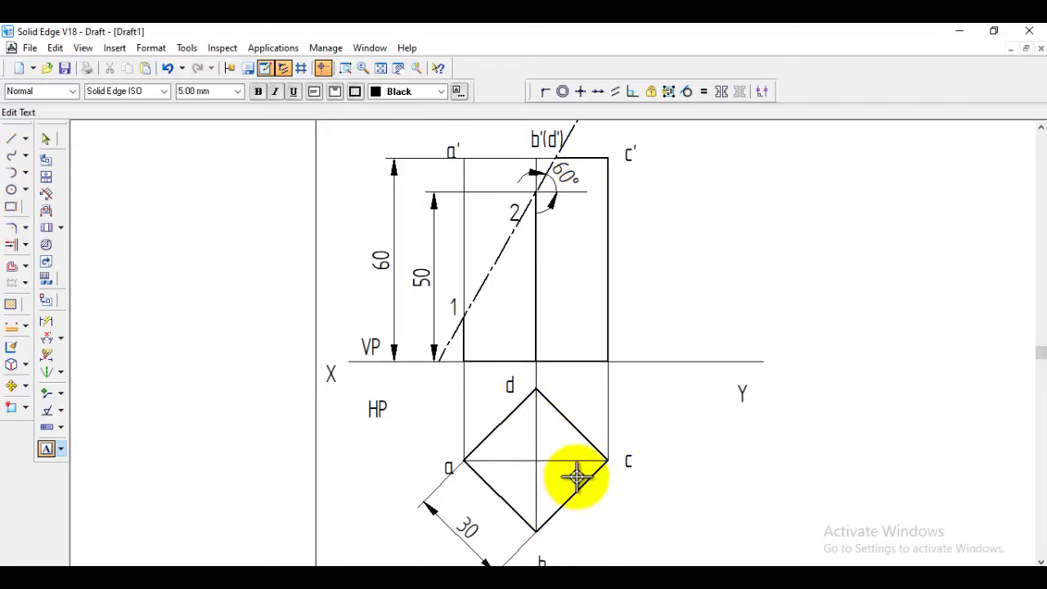
{"action": "scroll", "coordinate": [576, 442], "scroll_direction": "up", "scroll_amount": 2}
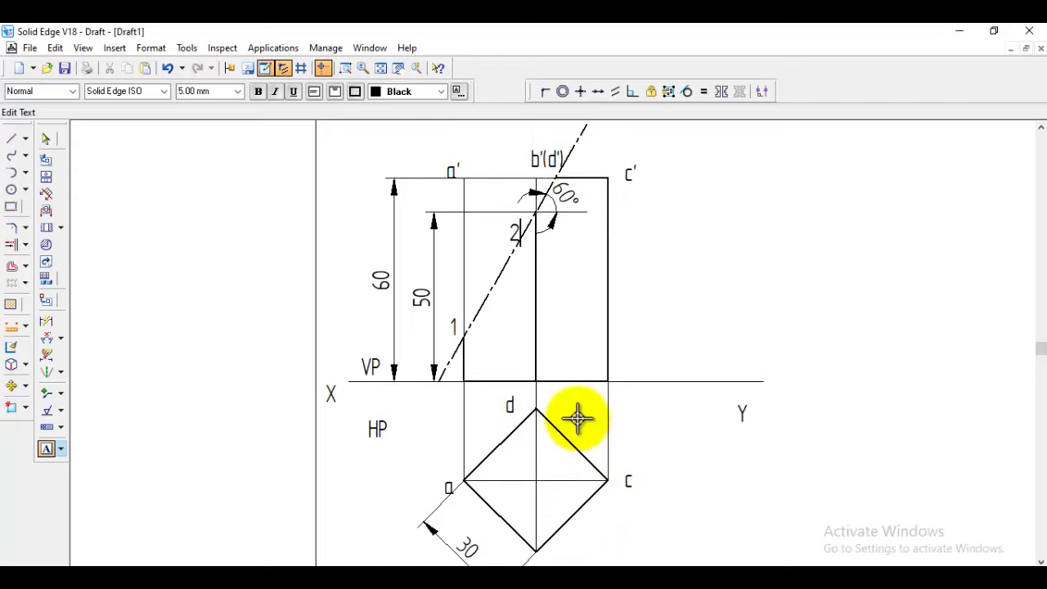
{"action": "left_click", "coordinate": [579, 159]}
{"action": "type", "text": "3 "}
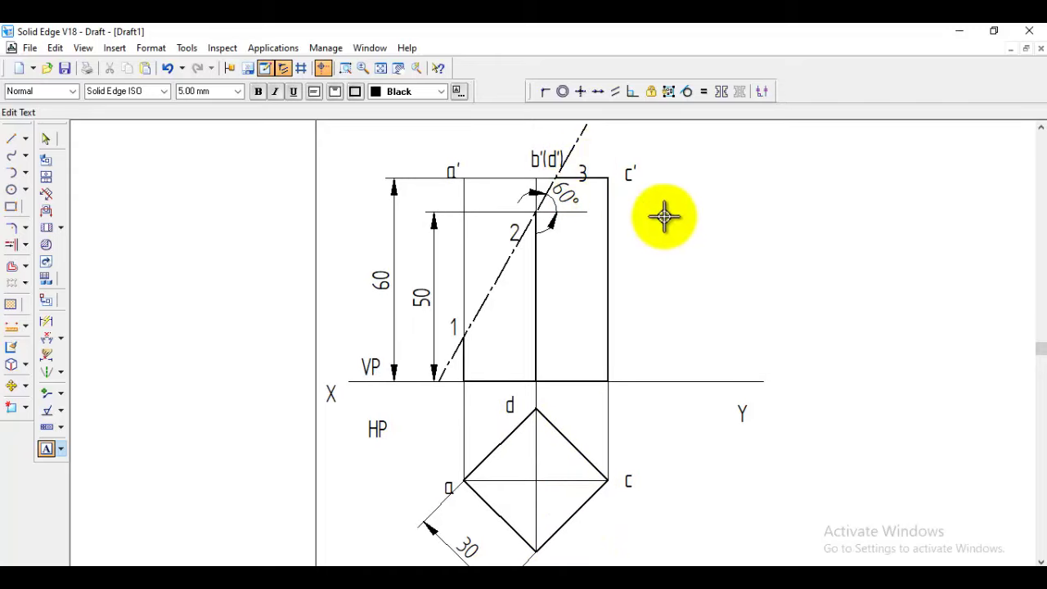
{"action": "type", "text": "4"}
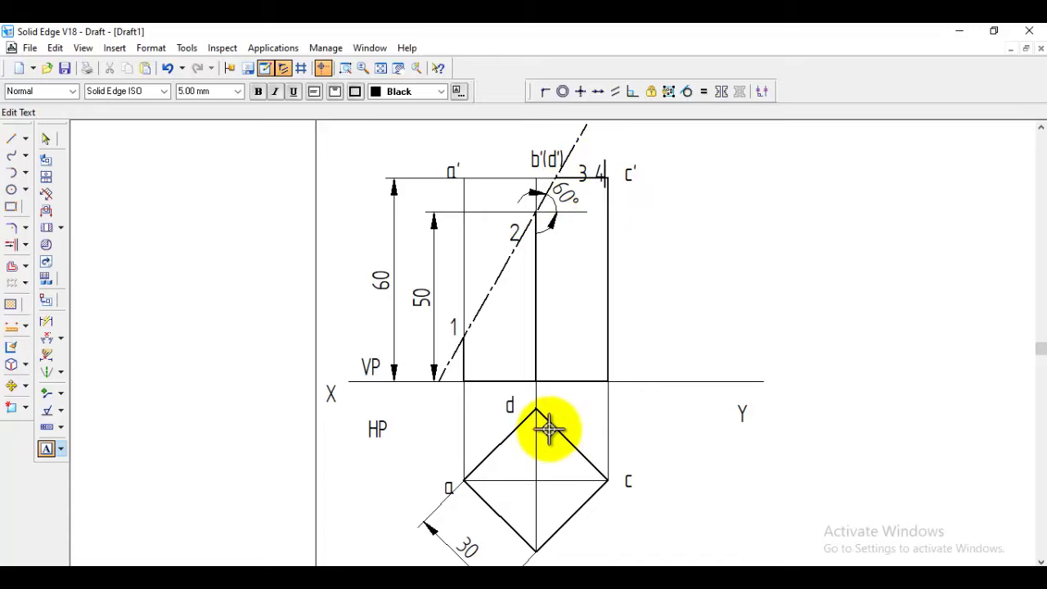
{"action": "left_click", "coordinate": [559, 227]}
{"action": "type", "text": "5"}
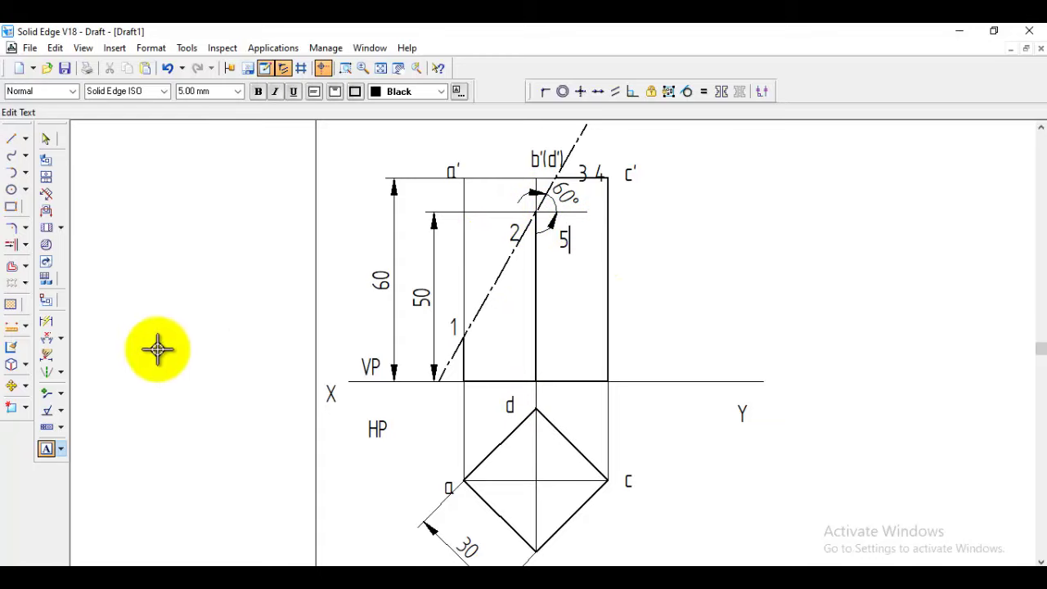
- Move the "3 4" label above the front view's top edge and labels 5 and 2 closer to the axis cut point
{"action": "left_click", "coordinate": [10, 385]}
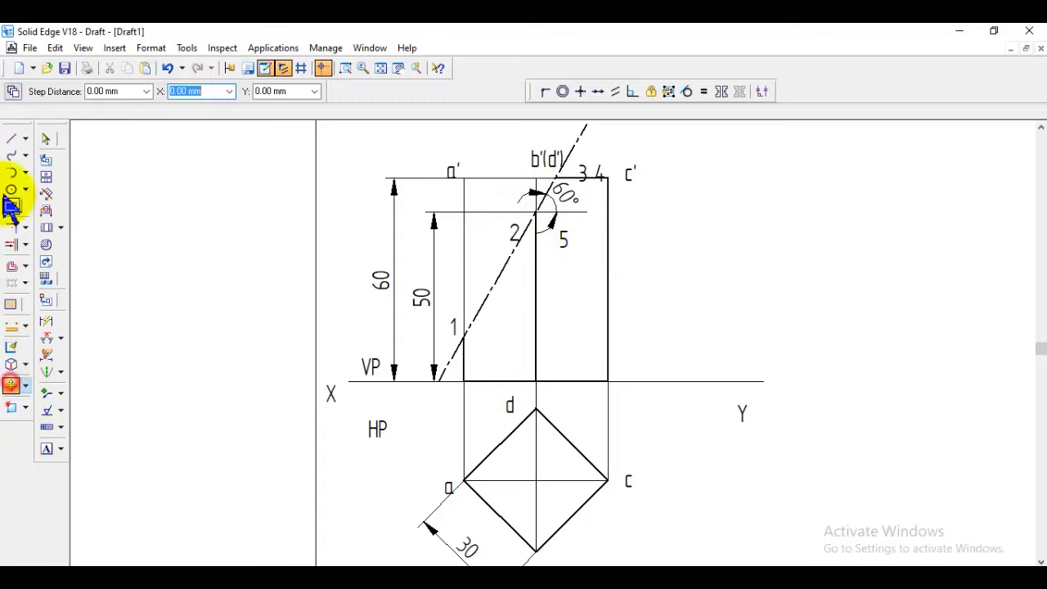
{"action": "left_click", "coordinate": [597, 168]}
{"action": "left_click", "coordinate": [592, 226]}
{"action": "left_click", "coordinate": [580, 220]}
{"action": "left_click", "coordinate": [564, 242]}
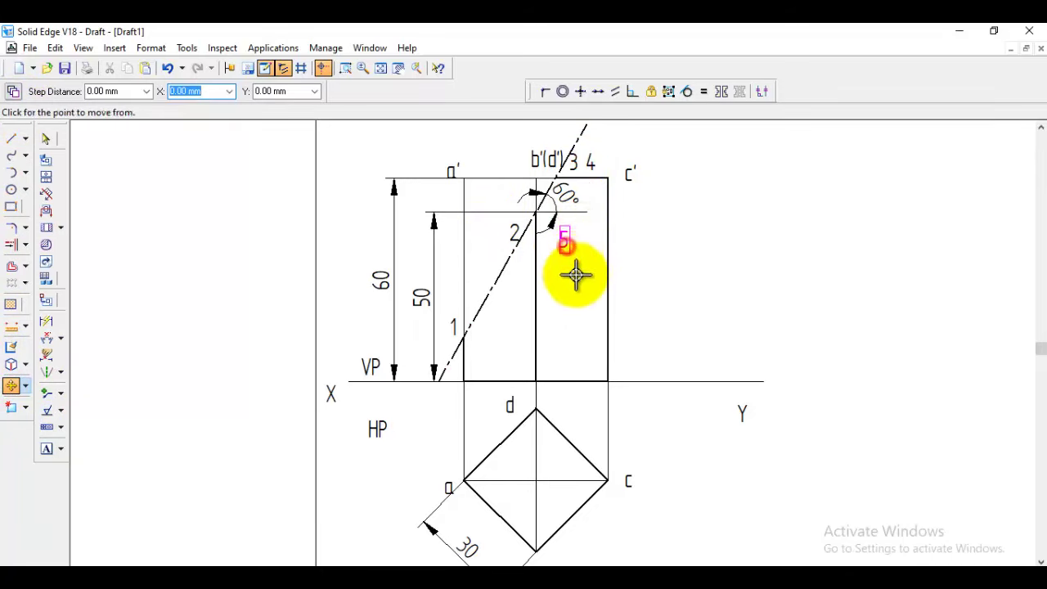
{"action": "left_click", "coordinate": [576, 275]}
{"action": "left_click", "coordinate": [575, 258]}
{"action": "left_click", "coordinate": [512, 234]}
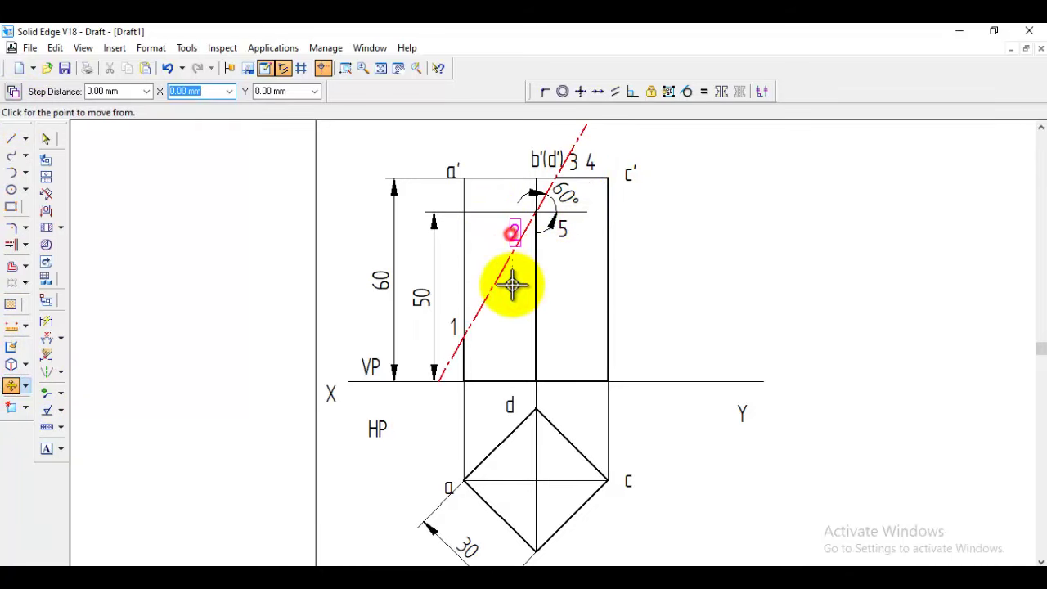
{"action": "left_click", "coordinate": [513, 278]}
{"action": "left_click", "coordinate": [515, 274]}
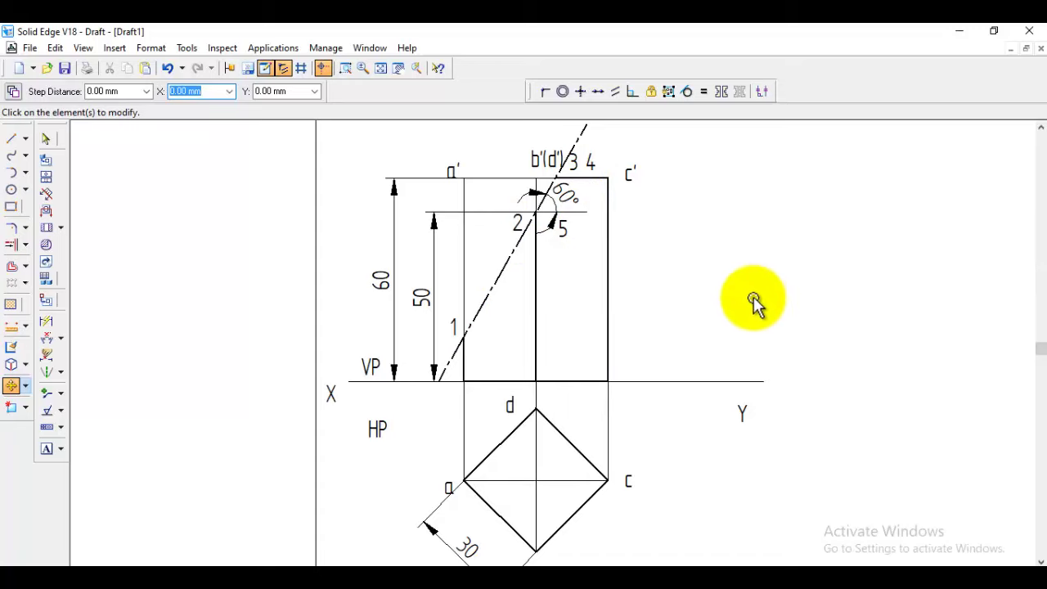
- Draw a vertical Normal-style projector from the top-edge cut point down to side bc of the top-view square
{"action": "left_click", "coordinate": [10, 138]}
{"action": "left_click", "coordinate": [78, 91]}
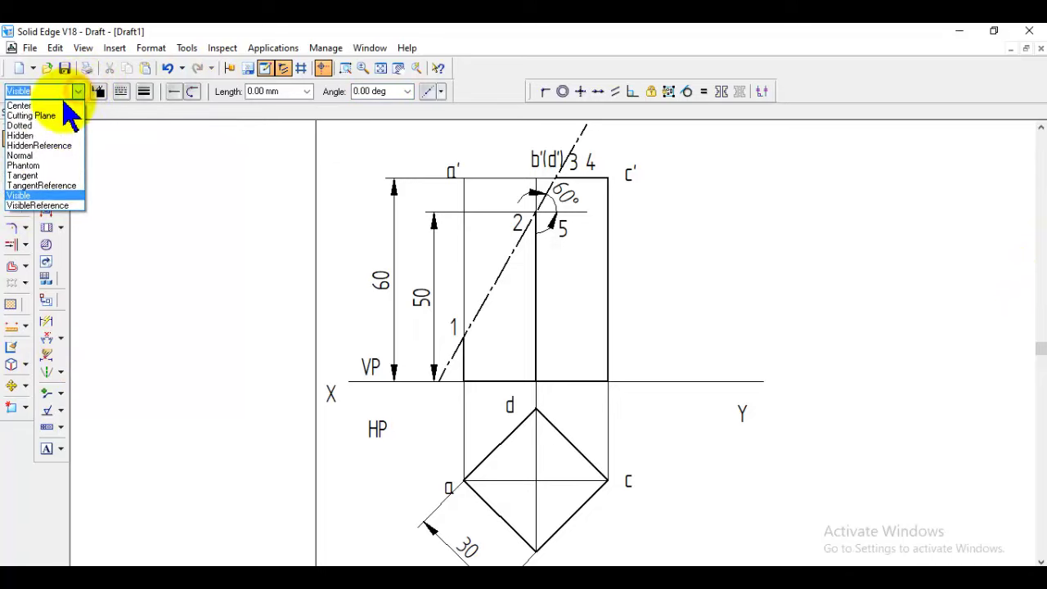
{"action": "left_click", "coordinate": [50, 164]}
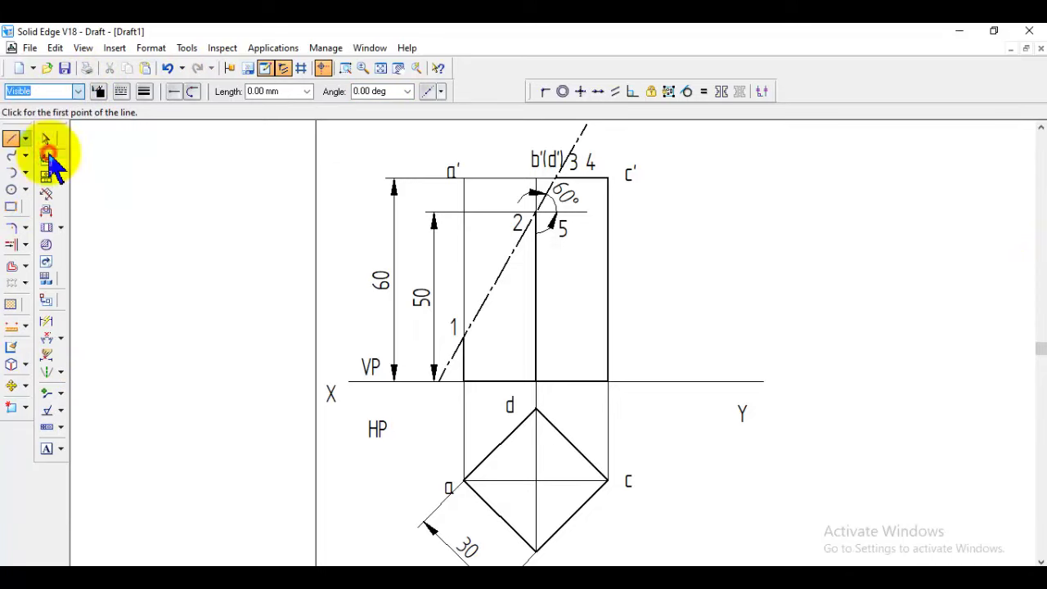
{"action": "left_click", "coordinate": [556, 179]}
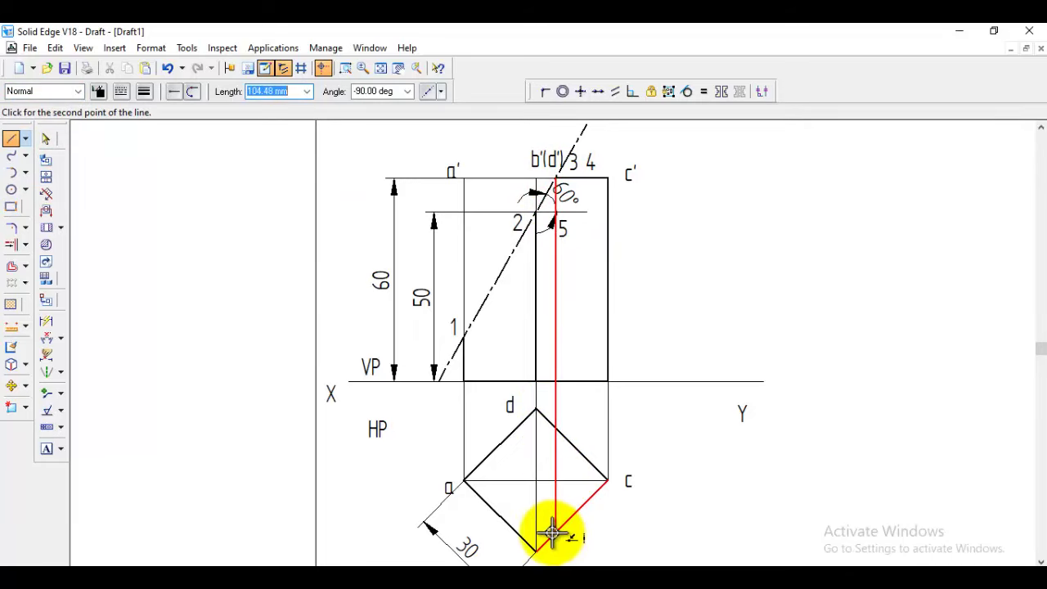
{"action": "left_click", "coordinate": [614, 519]}
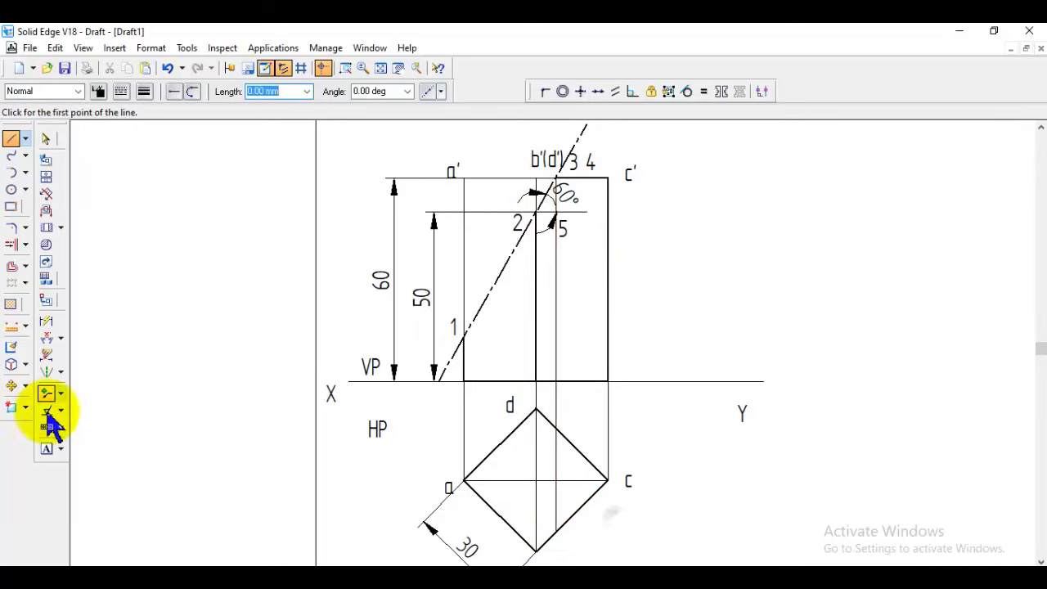
- Label the top-view section points 1 at a, 2 at b, 3 and 4 at the projector's crossings, and 5 at d
{"action": "left_click", "coordinate": [47, 450]}
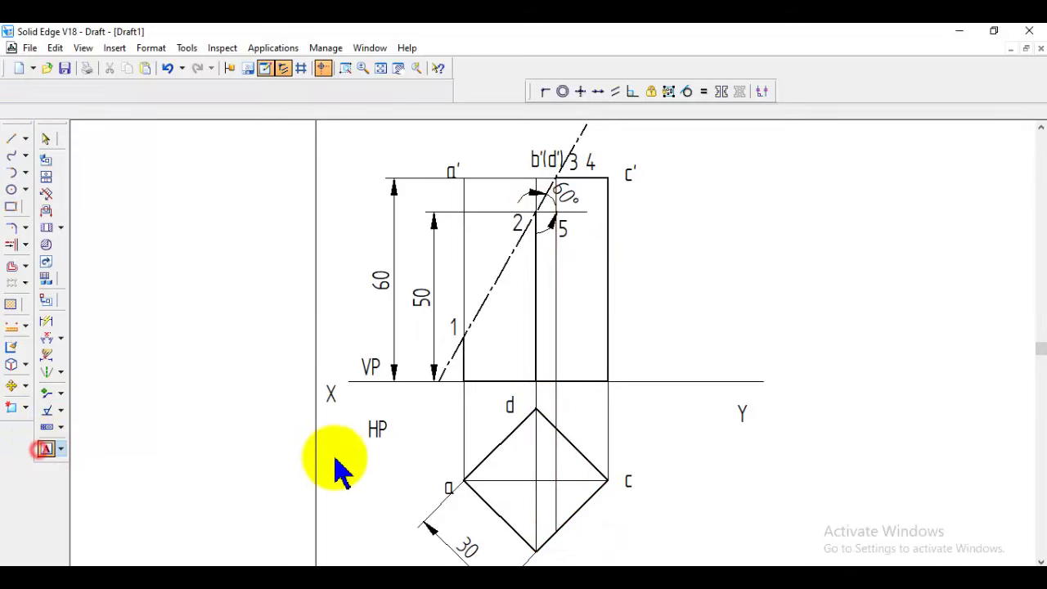
{"action": "left_click", "coordinate": [448, 461]}
{"action": "type", "text": "1"}
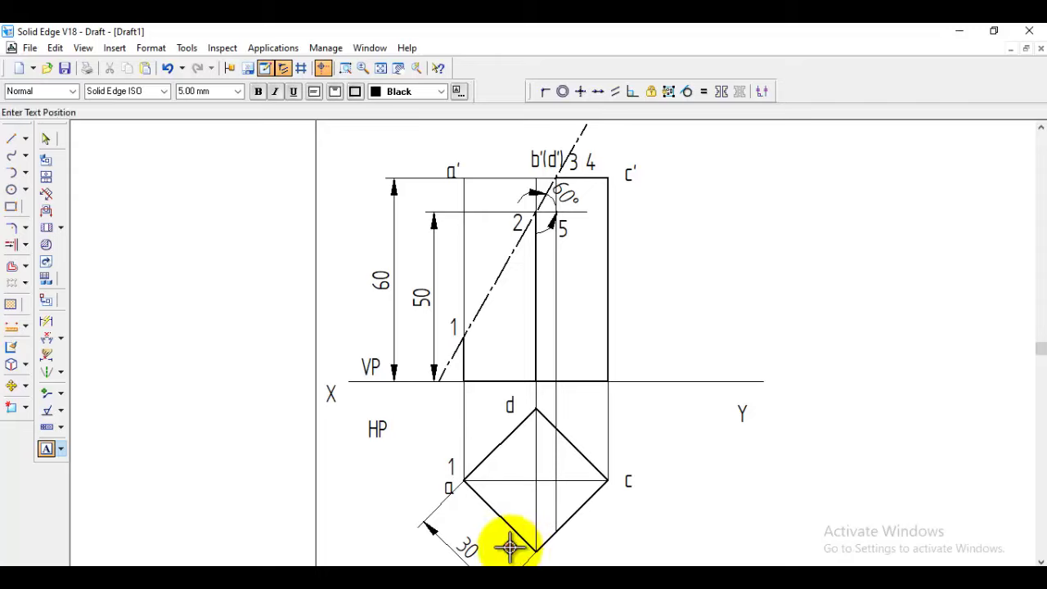
{"action": "left_click", "coordinate": [509, 546]}
{"action": "type", "text": "2"}
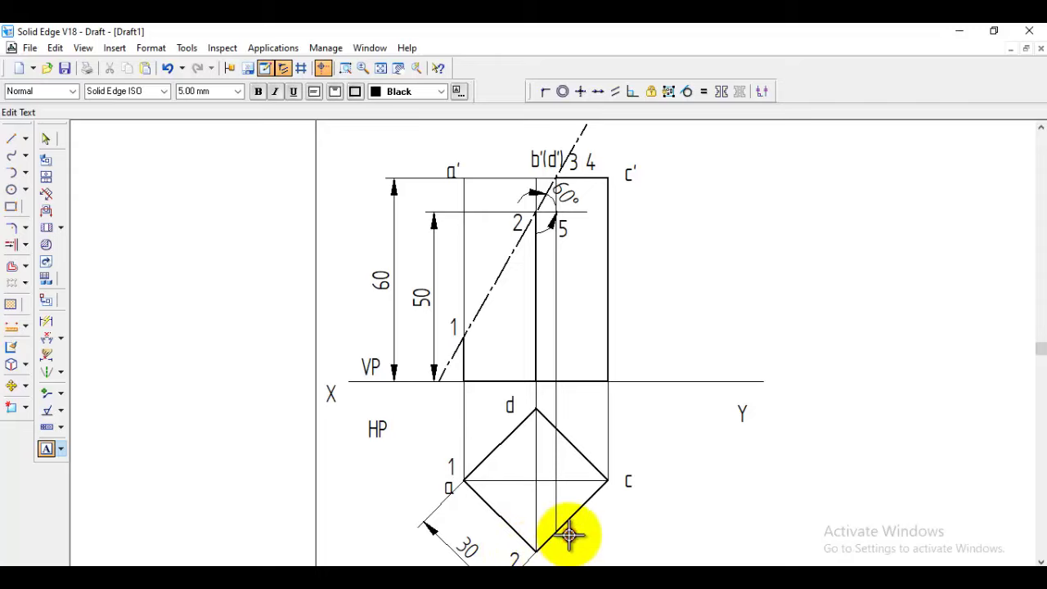
{"action": "left_click", "coordinate": [576, 541]}
{"action": "type", "text": "3"}
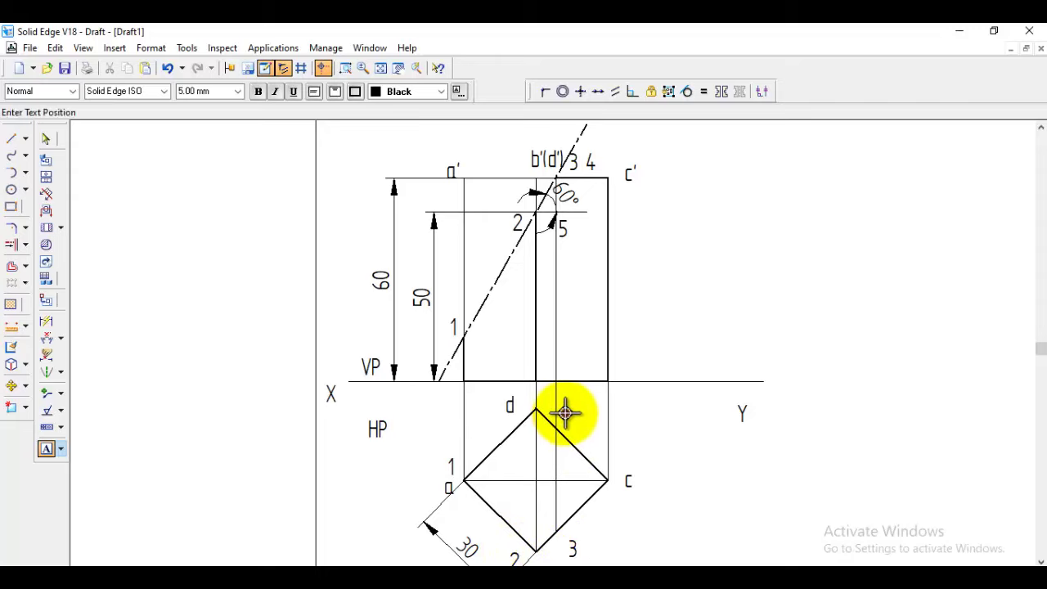
{"action": "left_click", "coordinate": [540, 390]}
{"action": "type", "text": "5"}
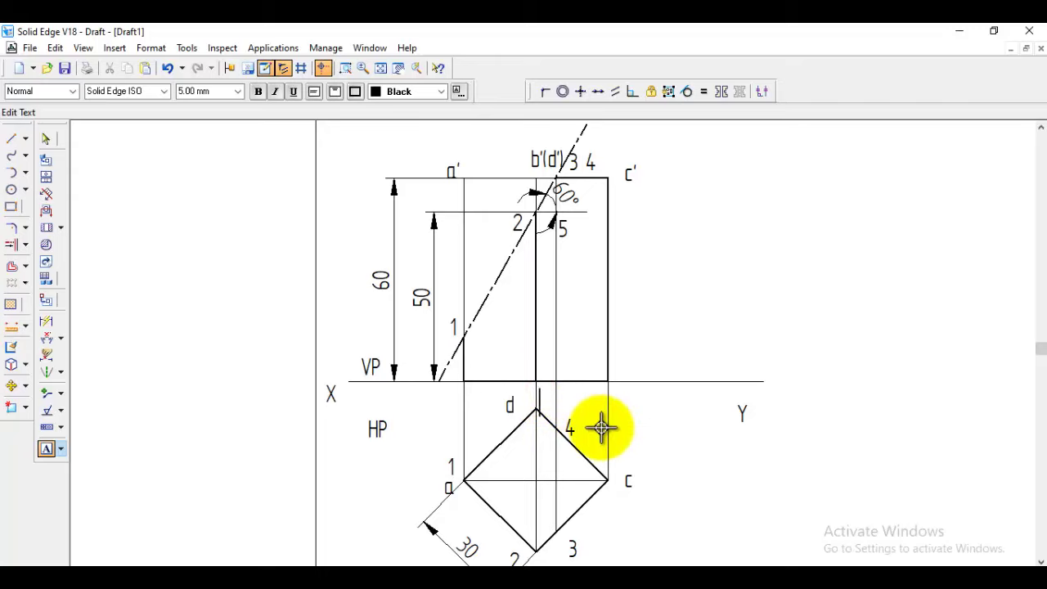
- Move label b up beside the square's bottom corner and label 3 closer to its point on side bc
{"action": "scroll", "coordinate": [835, 484], "scroll_direction": "down", "scroll_amount": 1}
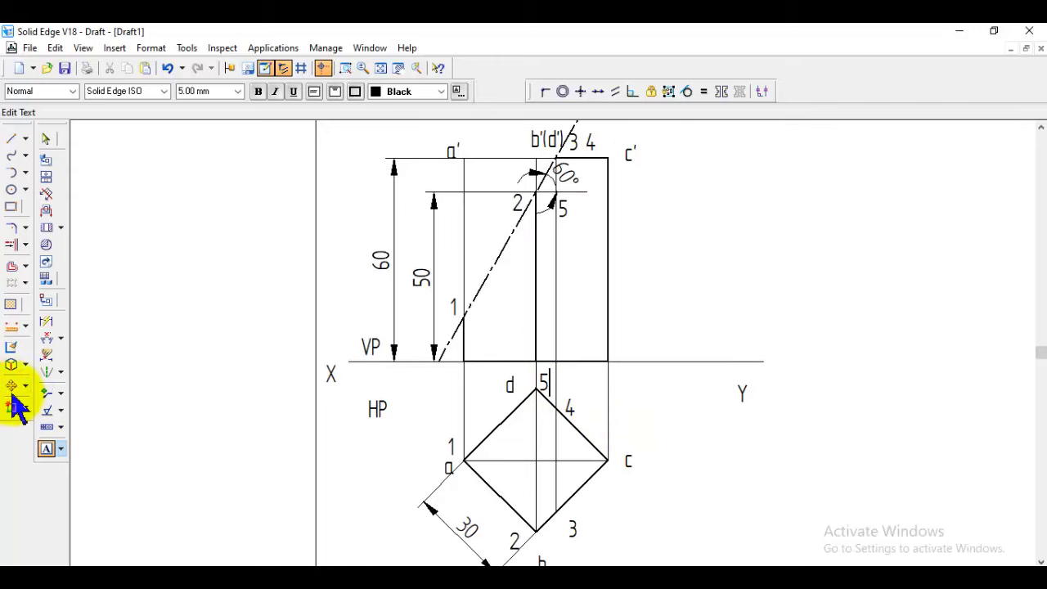
{"action": "left_click", "coordinate": [11, 386]}
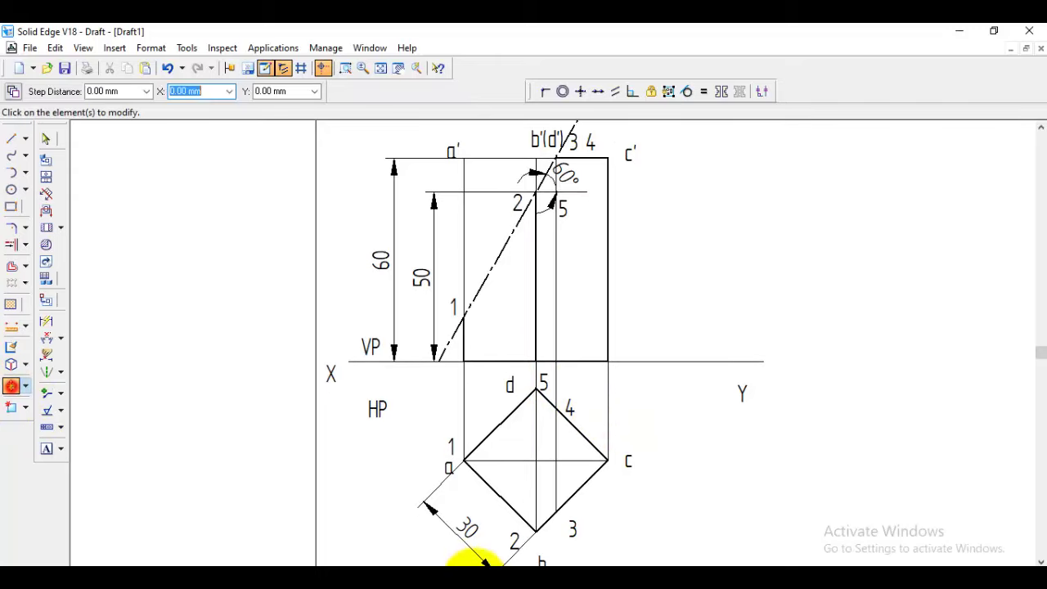
{"action": "left_click", "coordinate": [556, 530]}
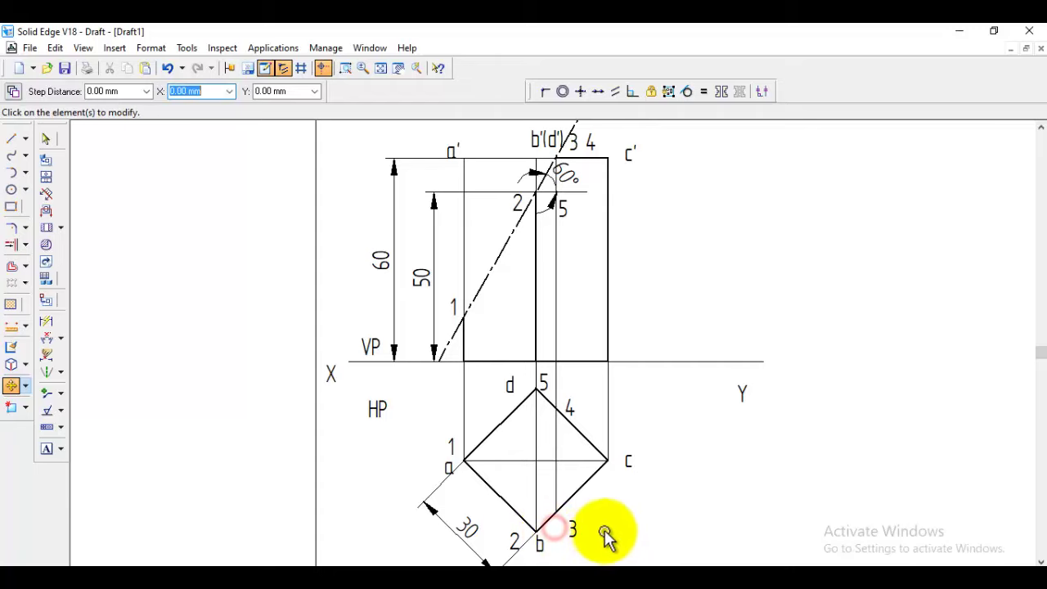
{"action": "left_click", "coordinate": [571, 532]}
{"action": "left_click", "coordinate": [598, 535]}
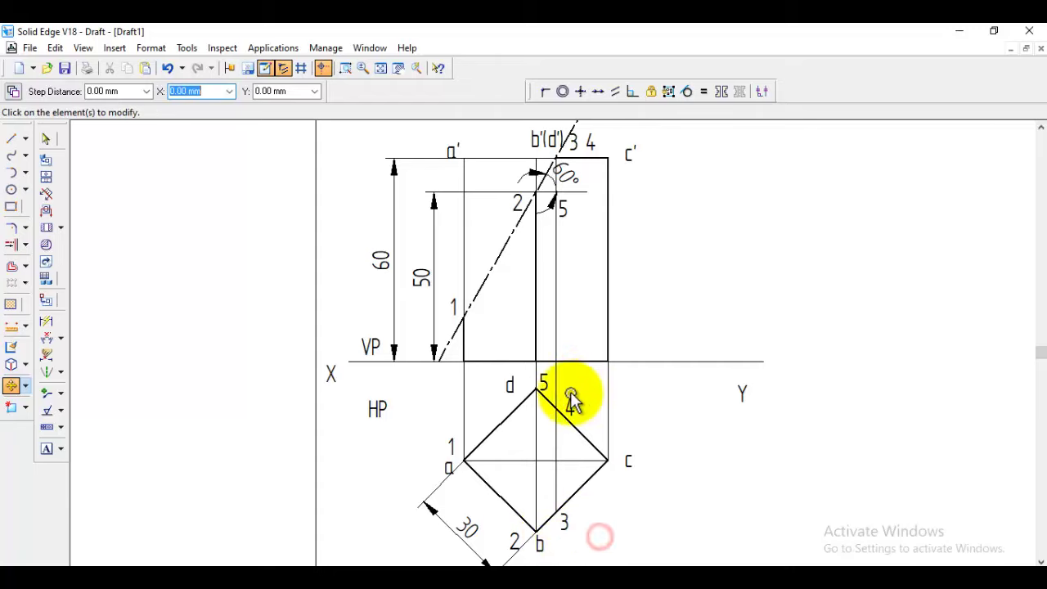
- Move labels 5 and d closer to the upper corner of the top-view square
{"action": "left_click", "coordinate": [548, 404]}
{"action": "left_click", "coordinate": [536, 404]}
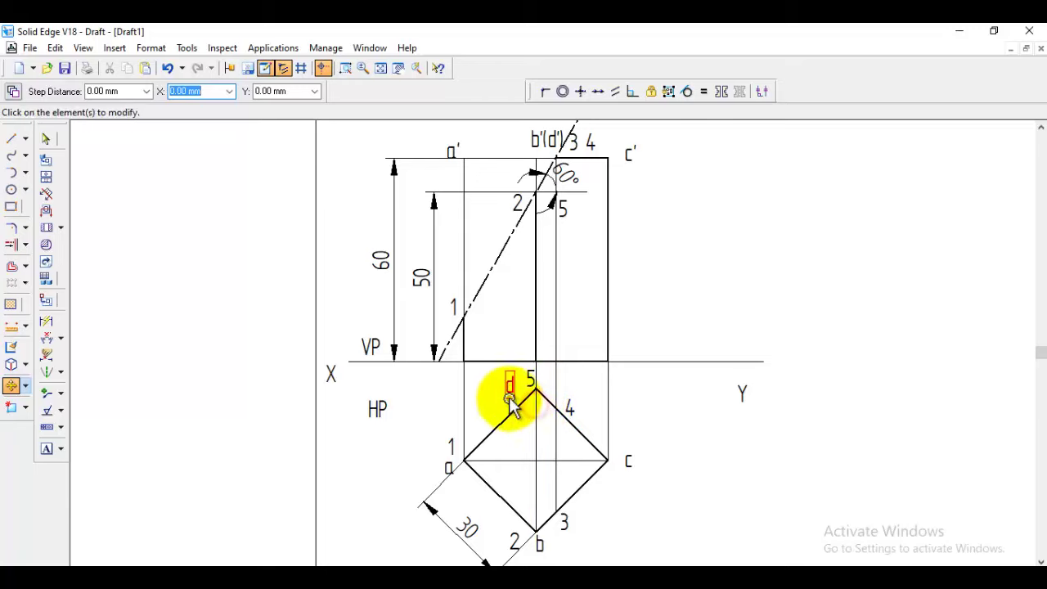
{"action": "left_click", "coordinate": [509, 384]}
{"action": "left_click", "coordinate": [533, 436]}
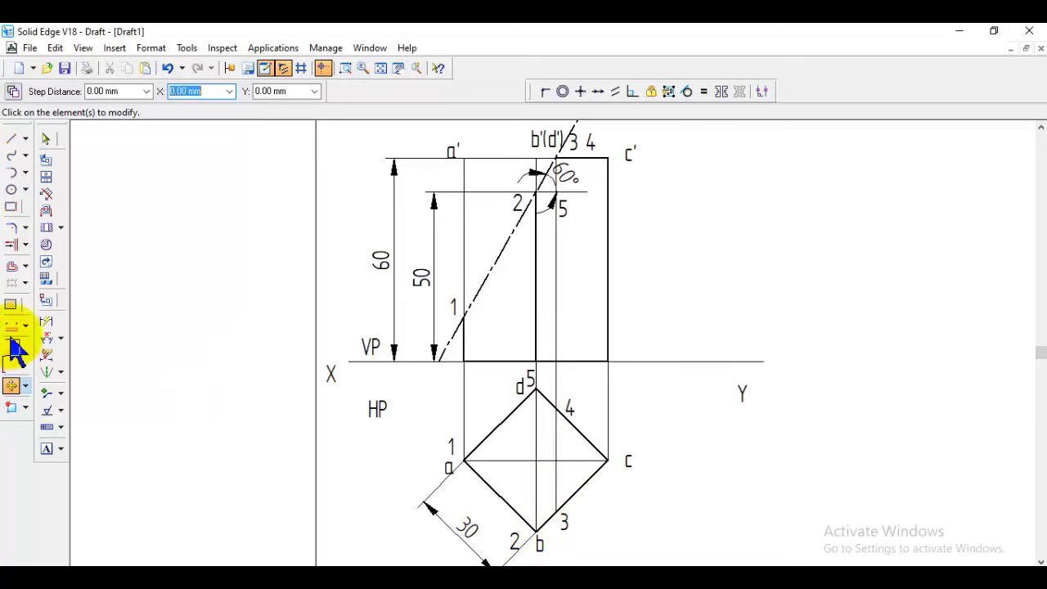
{"action": "left_click", "coordinate": [47, 324]}
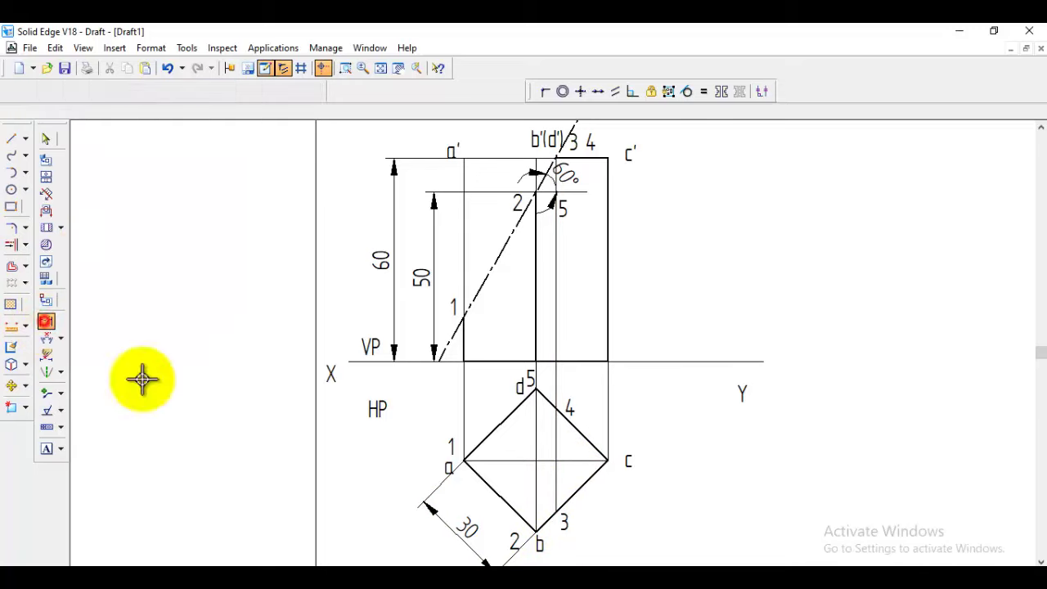
{"action": "left_click", "coordinate": [578, 489]}
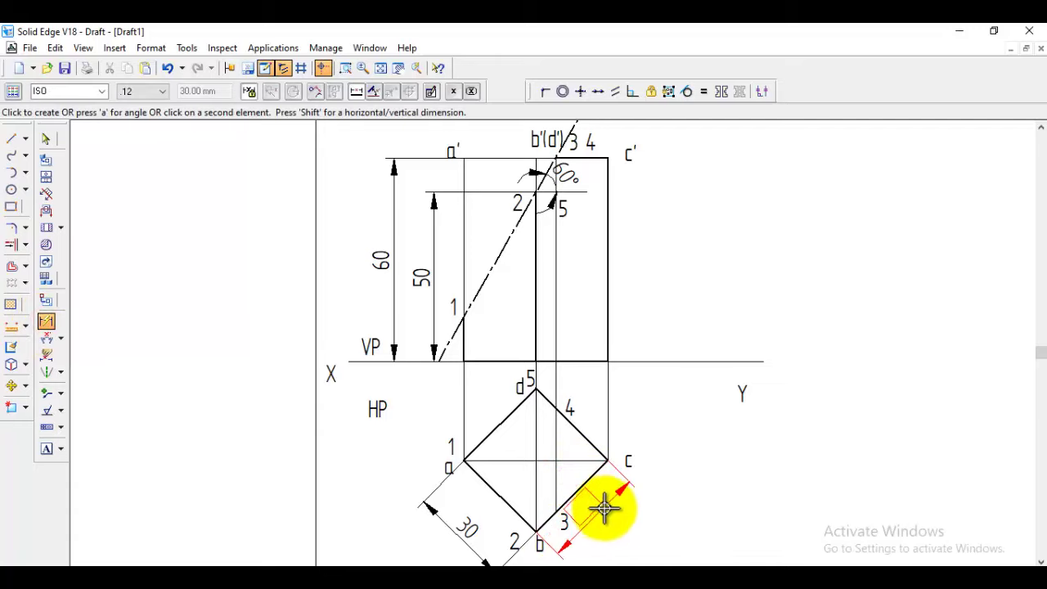
{"action": "right_click", "coordinate": [601, 506]}
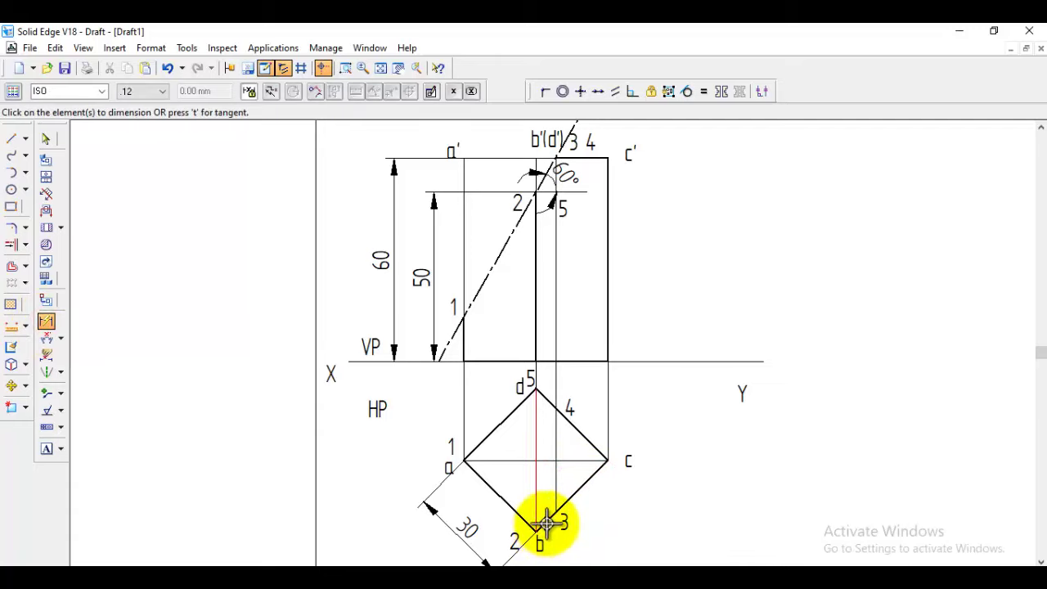
- Split sides bc and cd at points 3 and 4, and dimension the short segments d–4 and b–3
{"action": "left_click", "coordinate": [26, 245]}
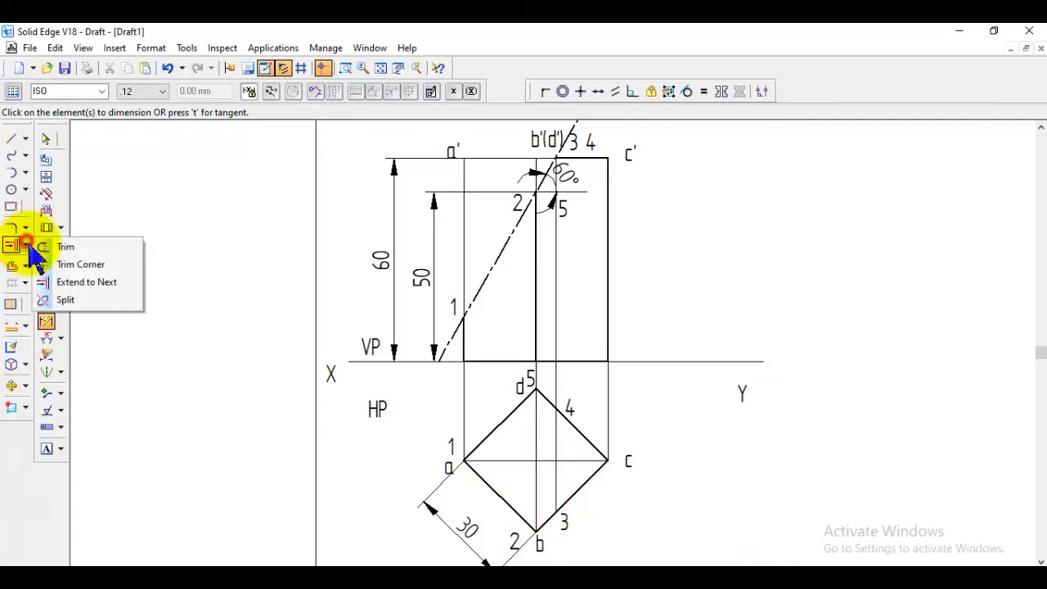
{"action": "left_click", "coordinate": [58, 301]}
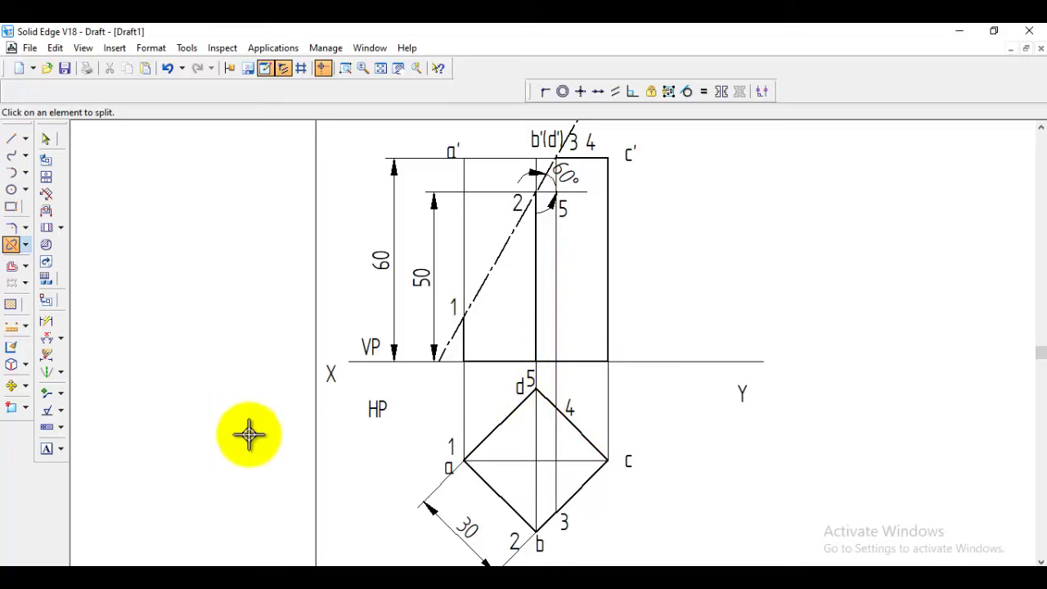
{"action": "left_click", "coordinate": [46, 320]}
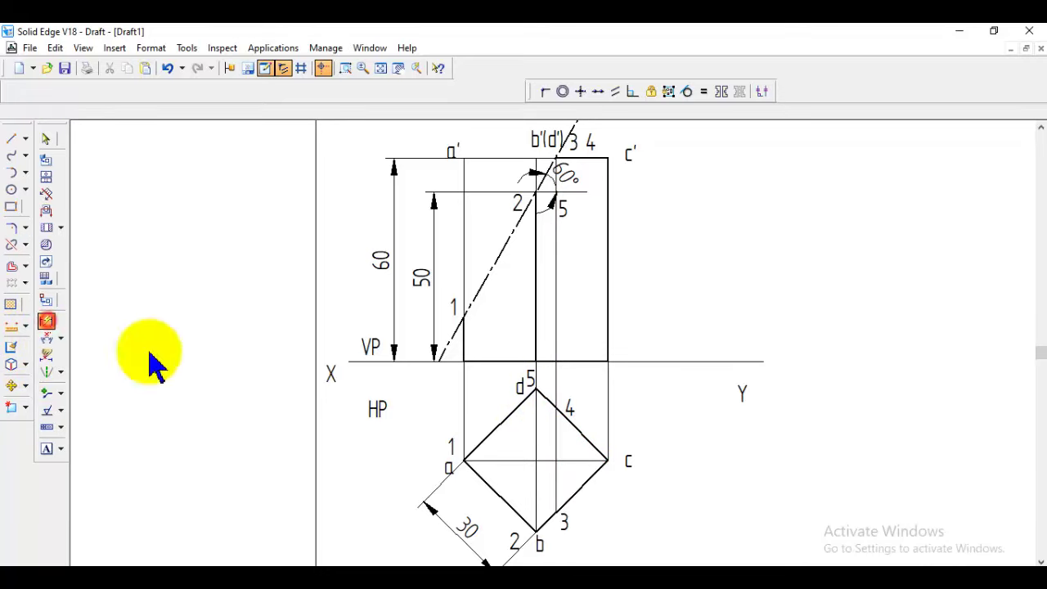
{"action": "left_click", "coordinate": [548, 398]}
{"action": "left_click", "coordinate": [554, 385]}
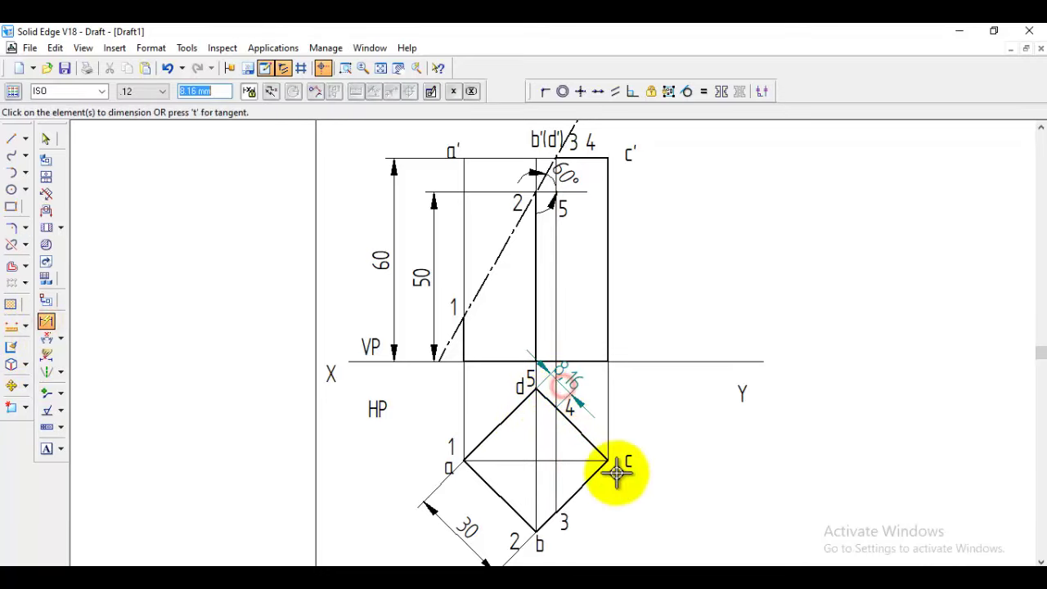
{"action": "left_click", "coordinate": [562, 533]}
{"action": "left_click", "coordinate": [588, 548]}
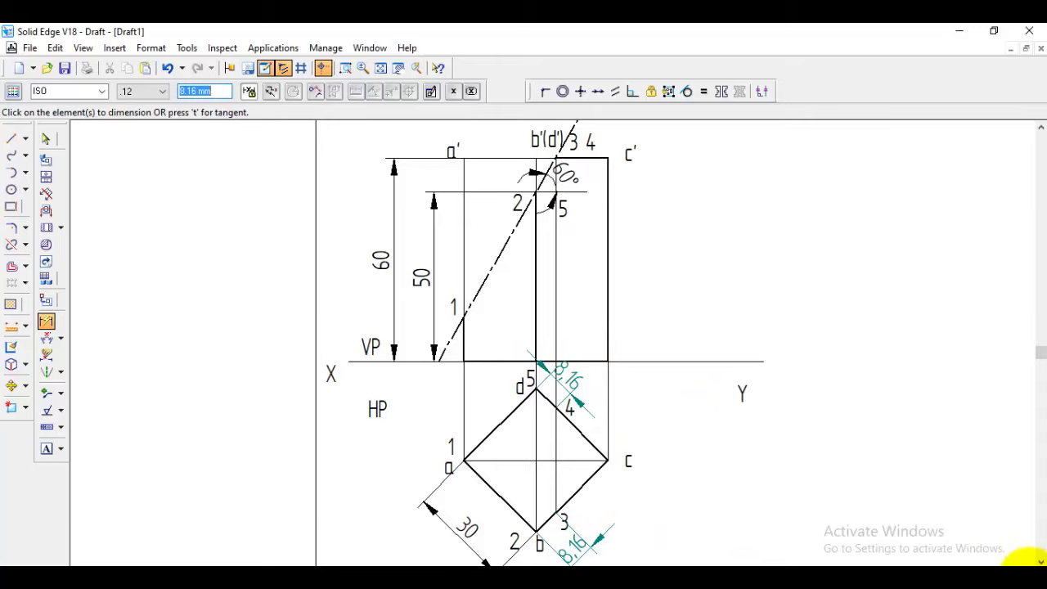
- Draw the first development face as a 30 mm wide, 60 mm high rectangle rising from the XY line's Y end
{"action": "scroll", "coordinate": [1024, 563], "scroll_direction": "right", "scroll_amount": 2}
{"action": "scroll", "coordinate": [1024, 562], "scroll_direction": "right", "scroll_amount": 10}
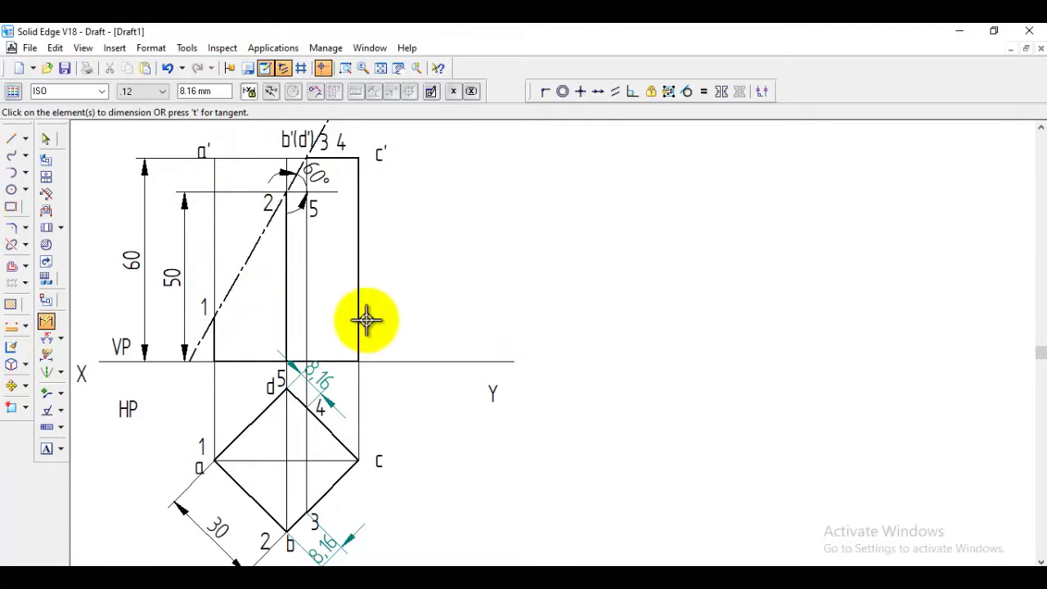
{"action": "left_click", "coordinate": [12, 140]}
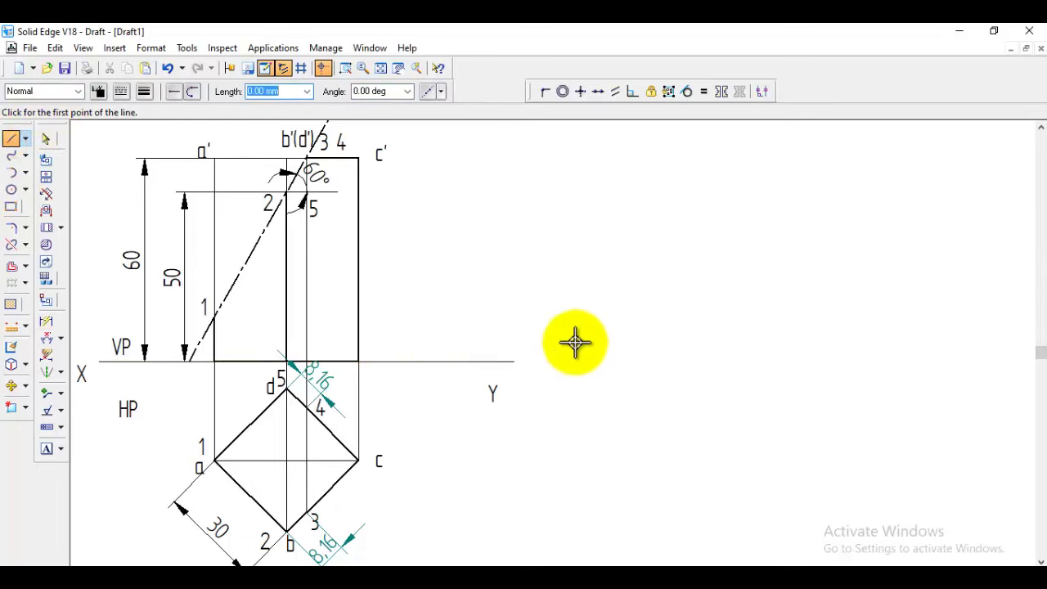
{"action": "left_click", "coordinate": [514, 361]}
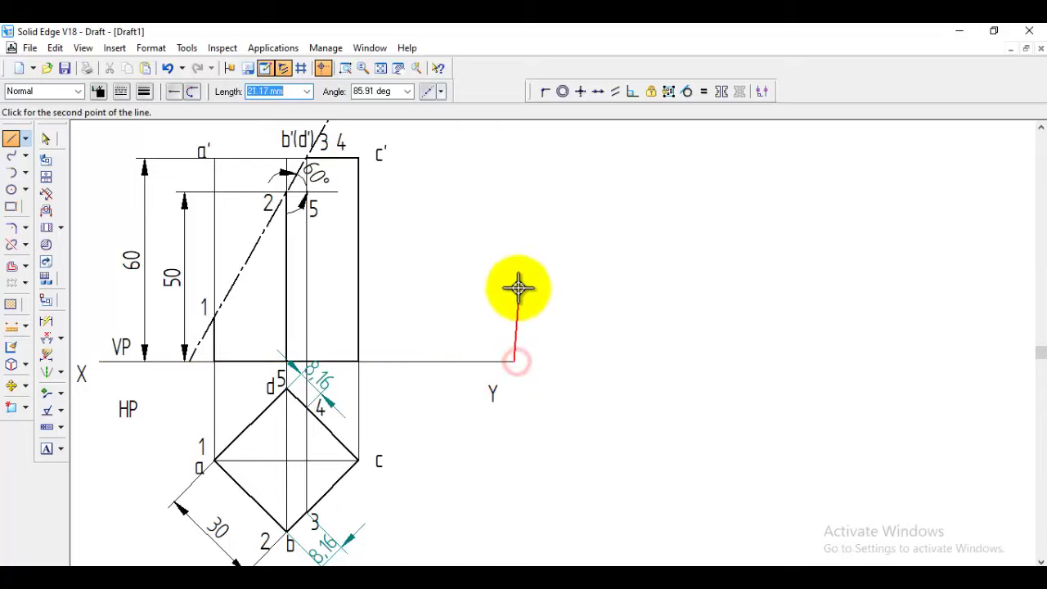
{"action": "left_click", "coordinate": [512, 234]}
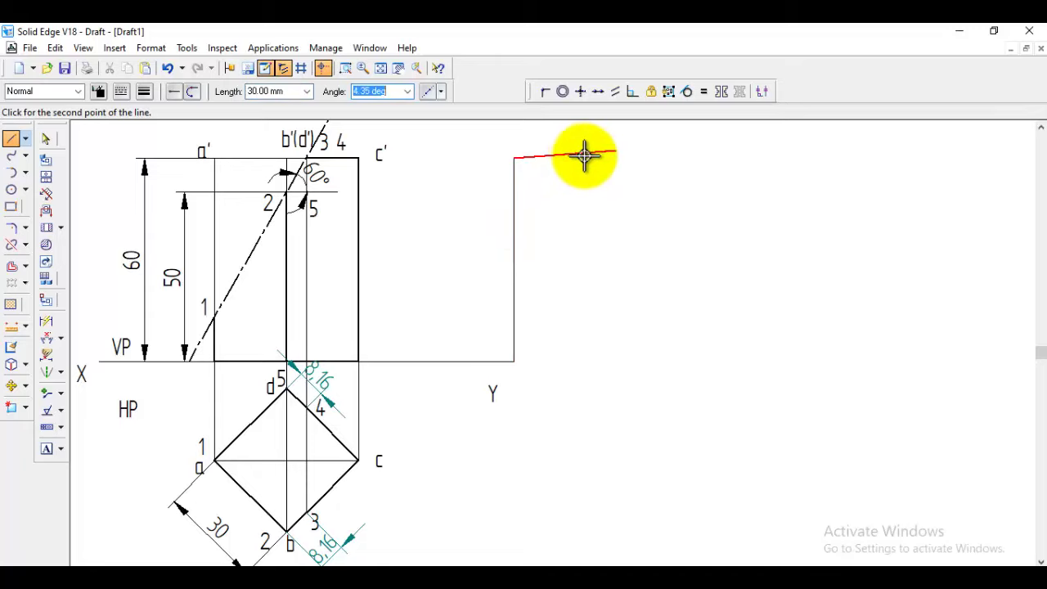
{"action": "left_click", "coordinate": [616, 157]}
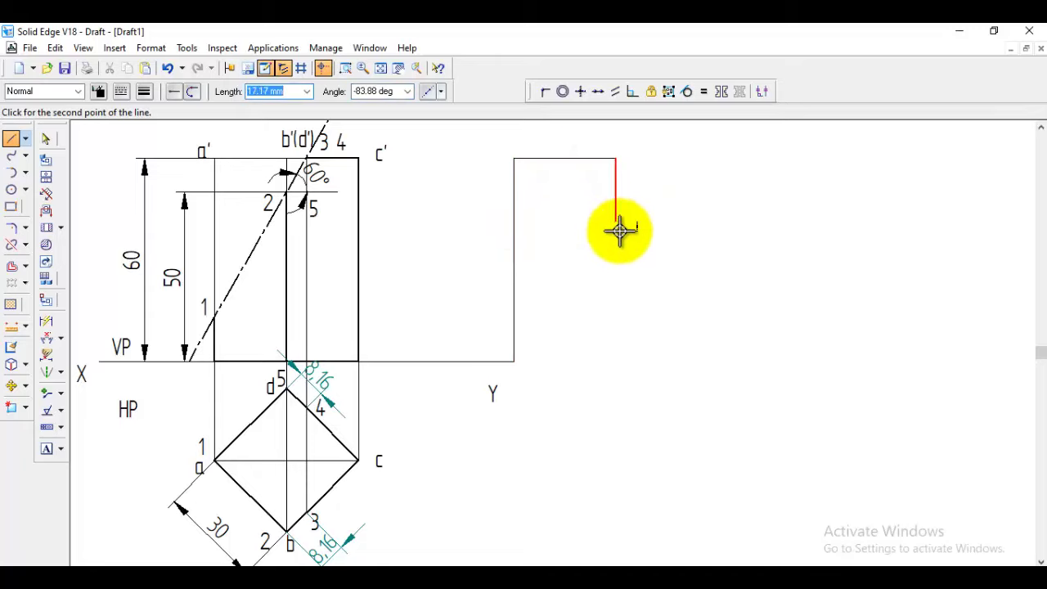
{"action": "left_click", "coordinate": [615, 361]}
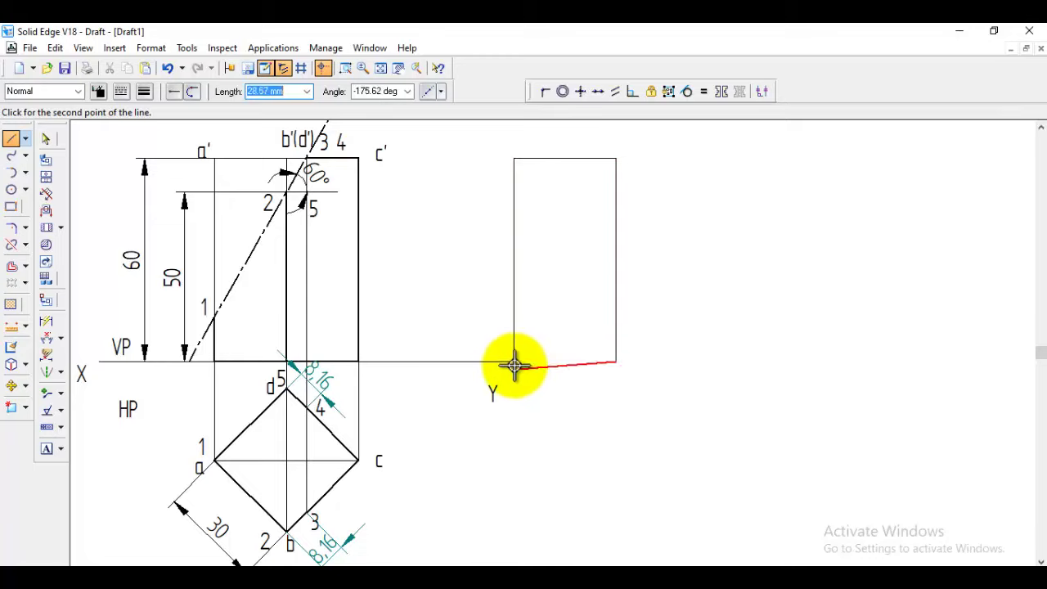
{"action": "left_click", "coordinate": [531, 376]}
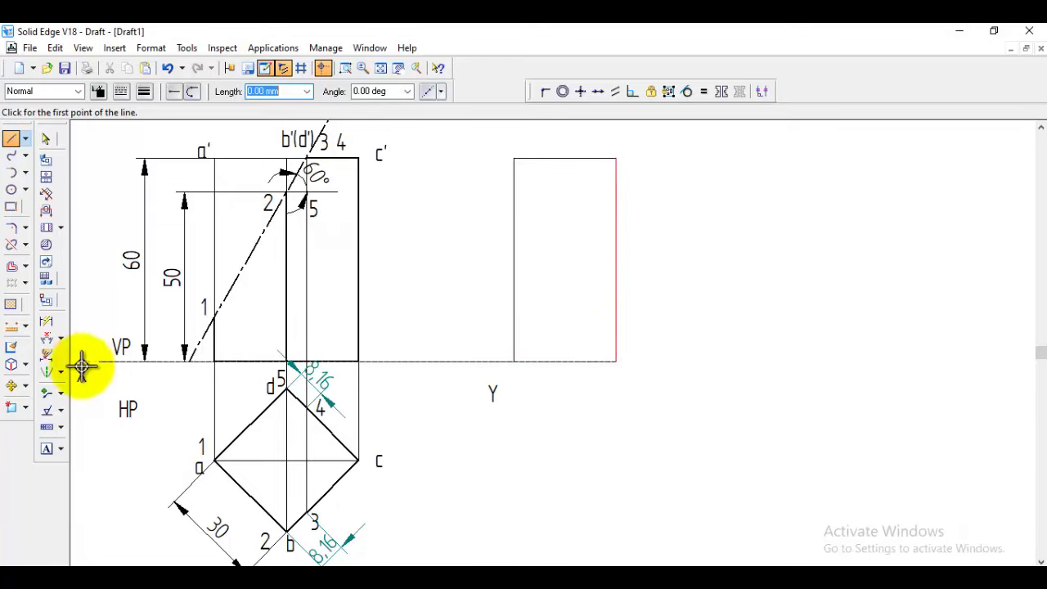
- Mirror the rectangle successively about its outer vertical edge until four adjoining faces form the development
{"action": "left_click", "coordinate": [25, 387]}
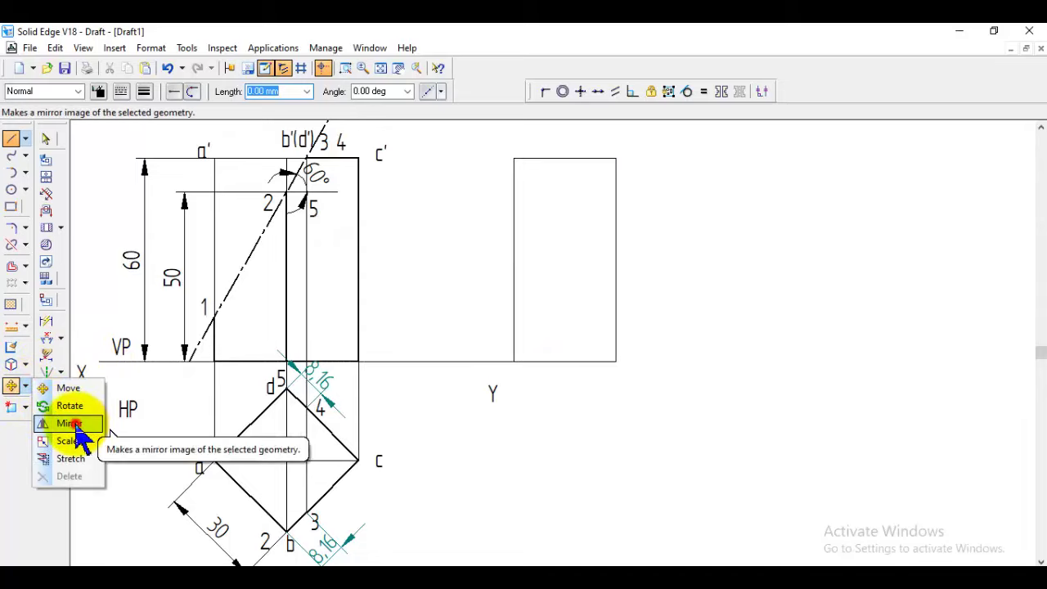
{"action": "left_click", "coordinate": [72, 423]}
{"action": "left_click", "coordinate": [500, 141]}
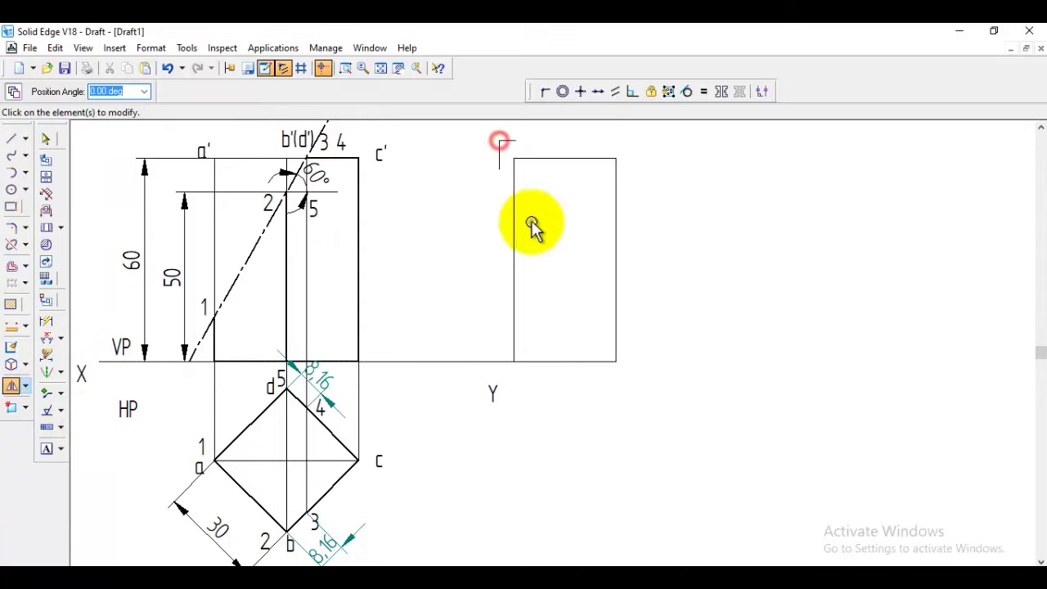
{"action": "left_click_drag", "start_coordinate": [532, 228], "coordinate": [643, 374]}
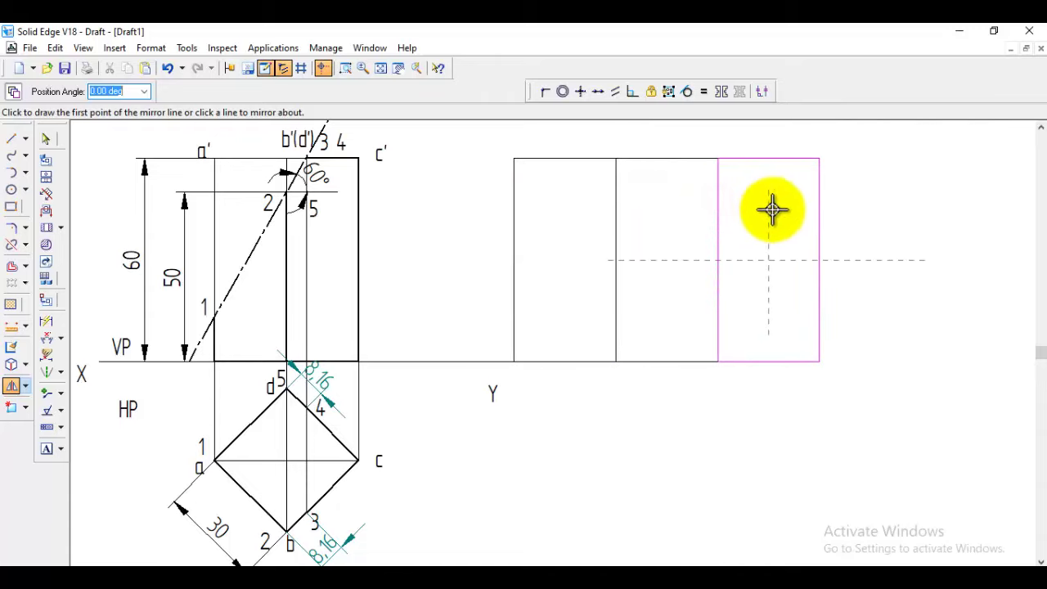
{"action": "left_click", "coordinate": [819, 190]}
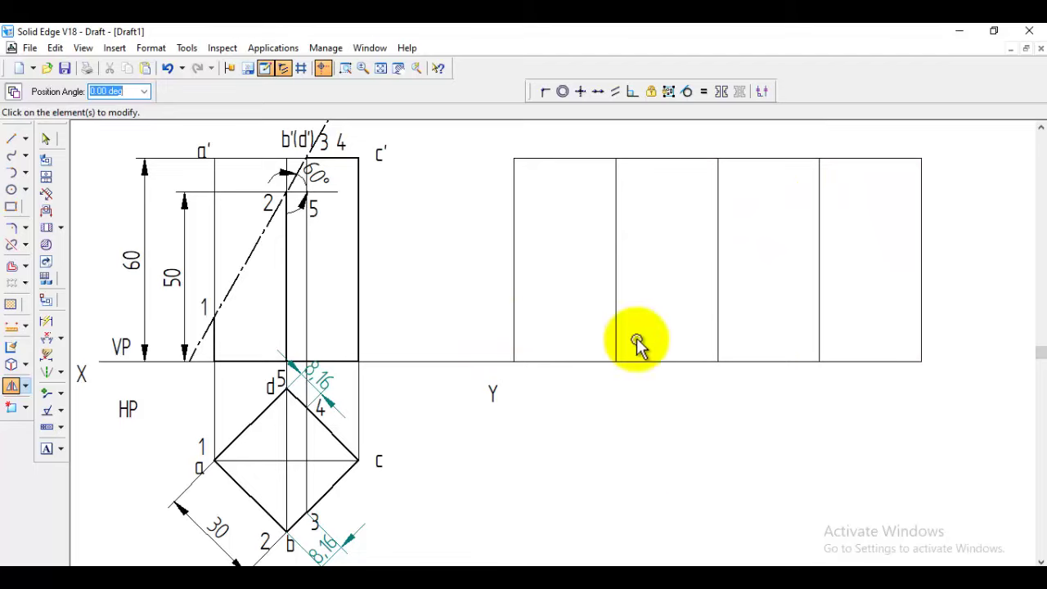
- Label the upper ends of the development's vertical edges A, B, C, D and A in order
{"action": "left_click", "coordinate": [49, 449]}
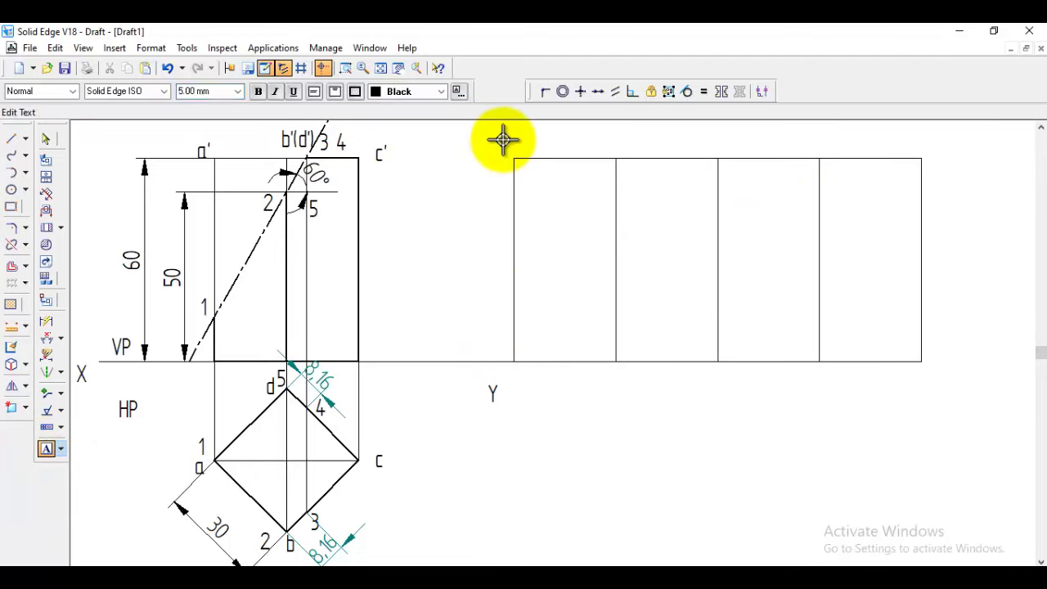
{"action": "left_click", "coordinate": [503, 159]}
{"action": "type", "text": "A"}
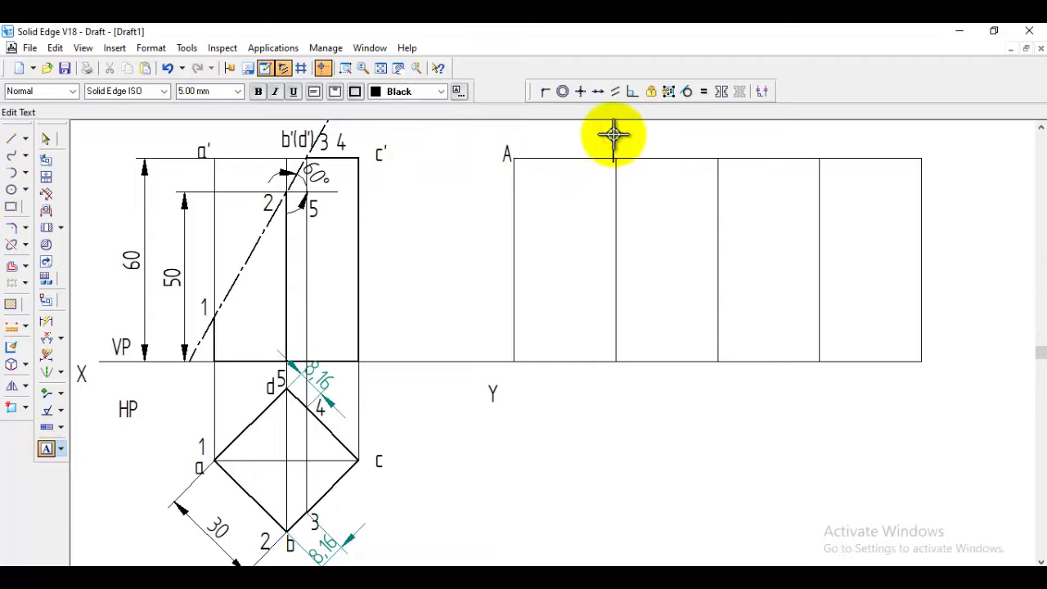
{"action": "left_click", "coordinate": [614, 135]}
{"action": "type", "text": "B"}
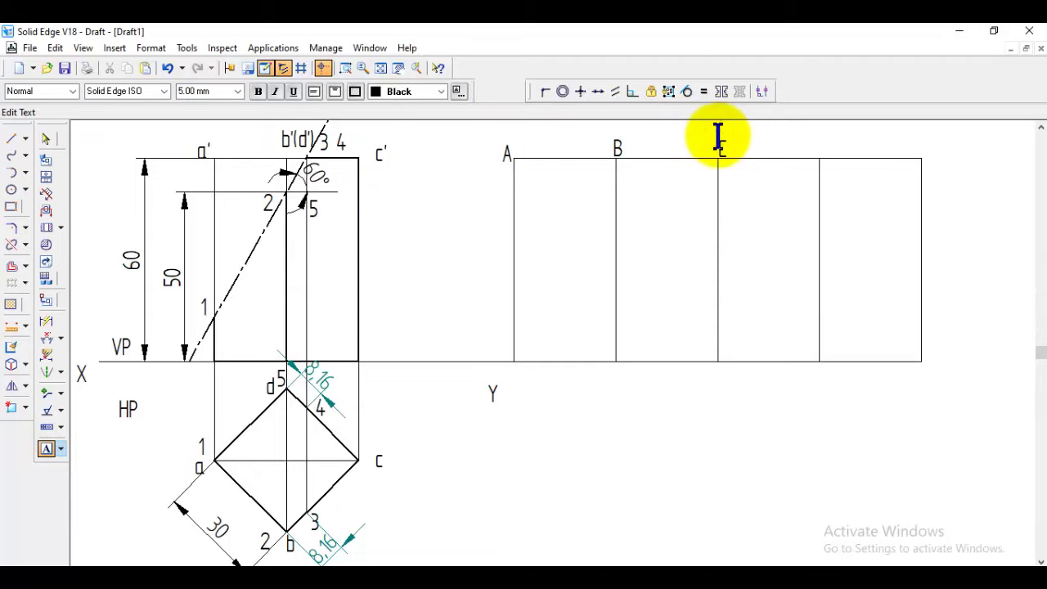
{"action": "type", "text": "C"}
{"action": "left_click", "coordinate": [820, 136]}
{"action": "type", "text": "D"}
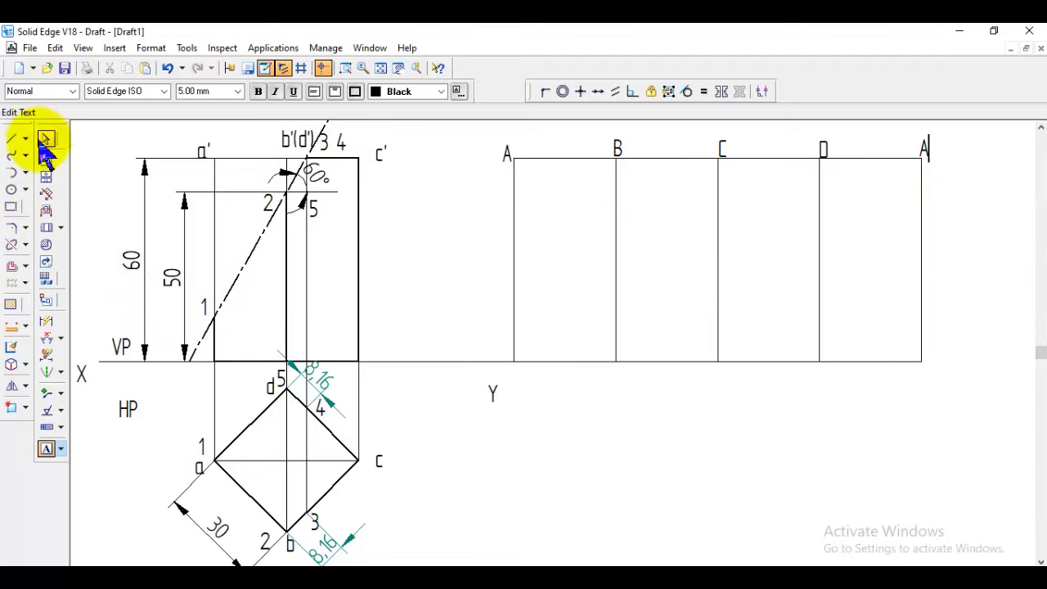
- Project point 1 horizontally from the front view across the development to the final edge A
{"action": "left_click", "coordinate": [12, 138]}
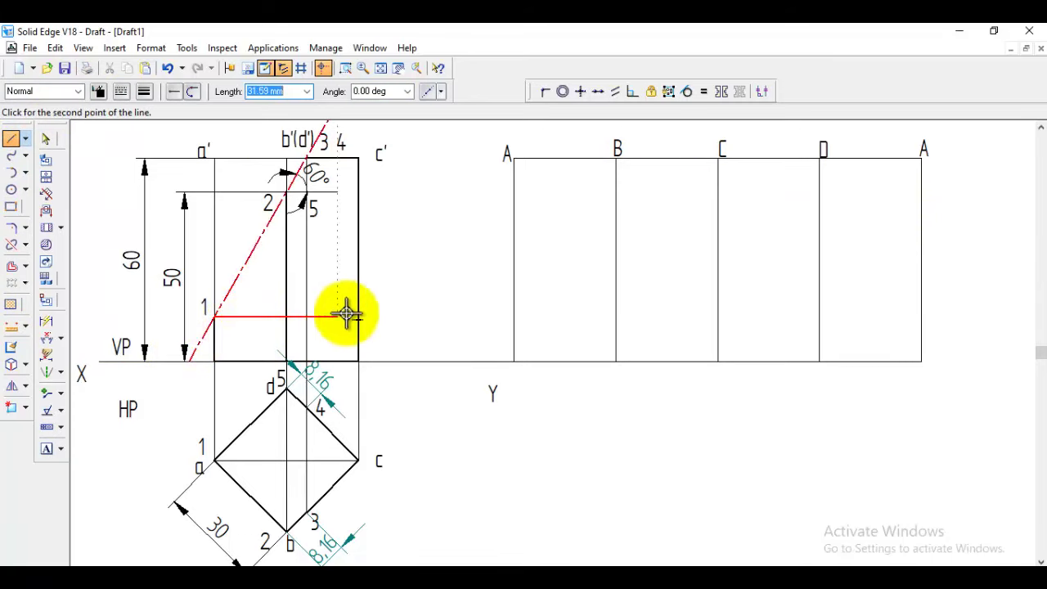
{"action": "left_click", "coordinate": [514, 316]}
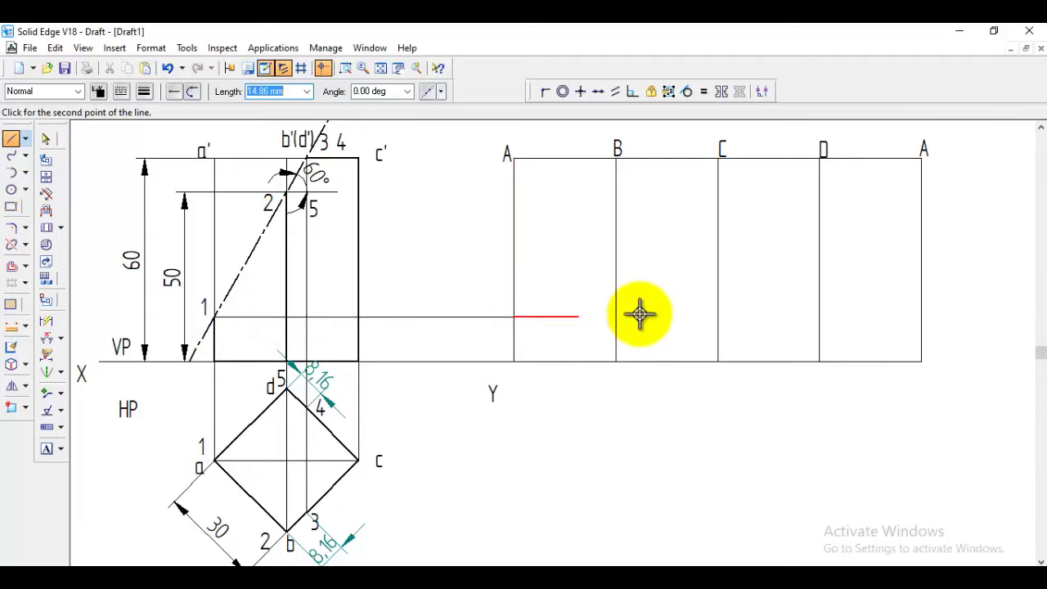
{"action": "left_click", "coordinate": [923, 318]}
{"action": "right_click", "coordinate": [998, 316]}
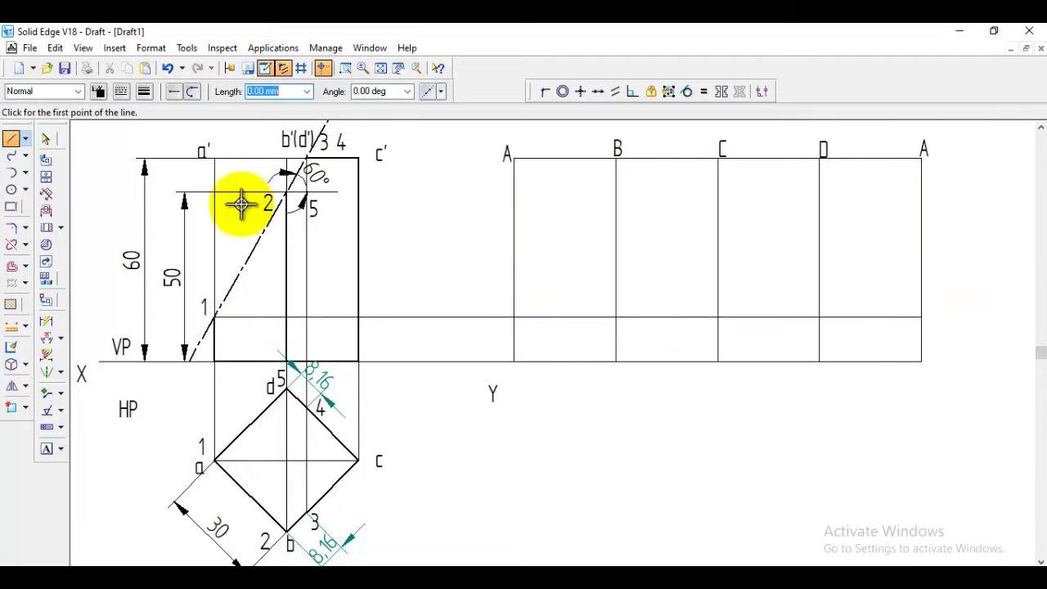
- Project point 2 horizontally from the front view to edge B and continue the line to edge D
{"action": "left_click", "coordinate": [287, 193]}
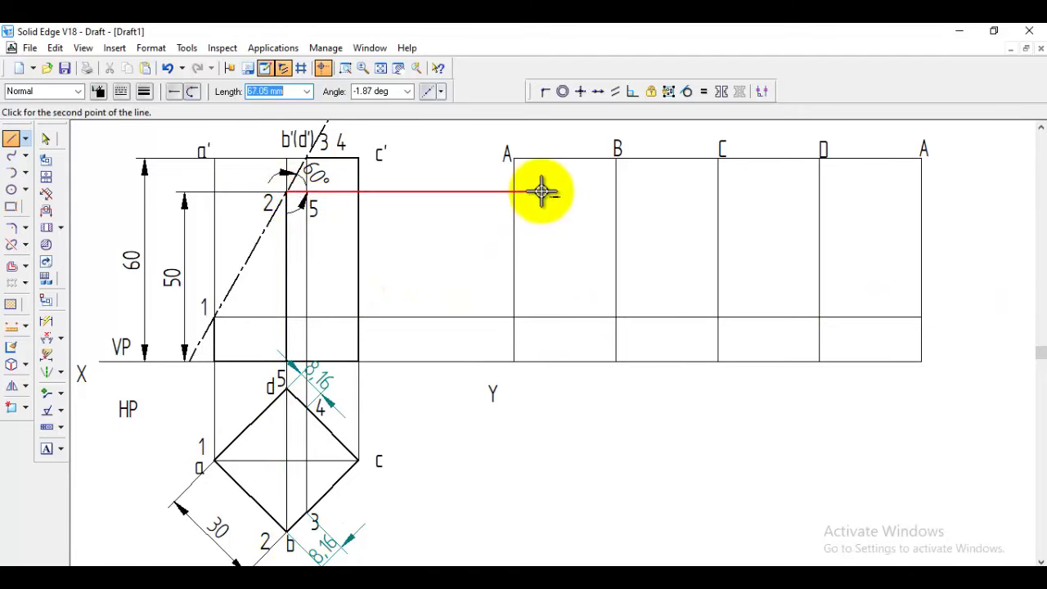
{"action": "left_click", "coordinate": [616, 191]}
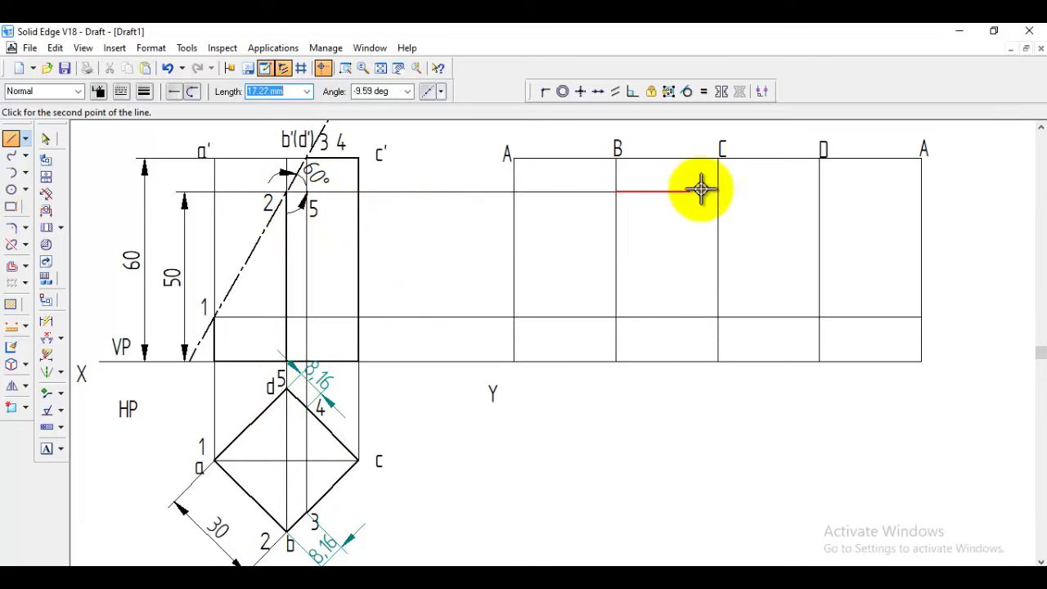
{"action": "left_click", "coordinate": [819, 193]}
{"action": "right_click", "coordinate": [867, 226]}
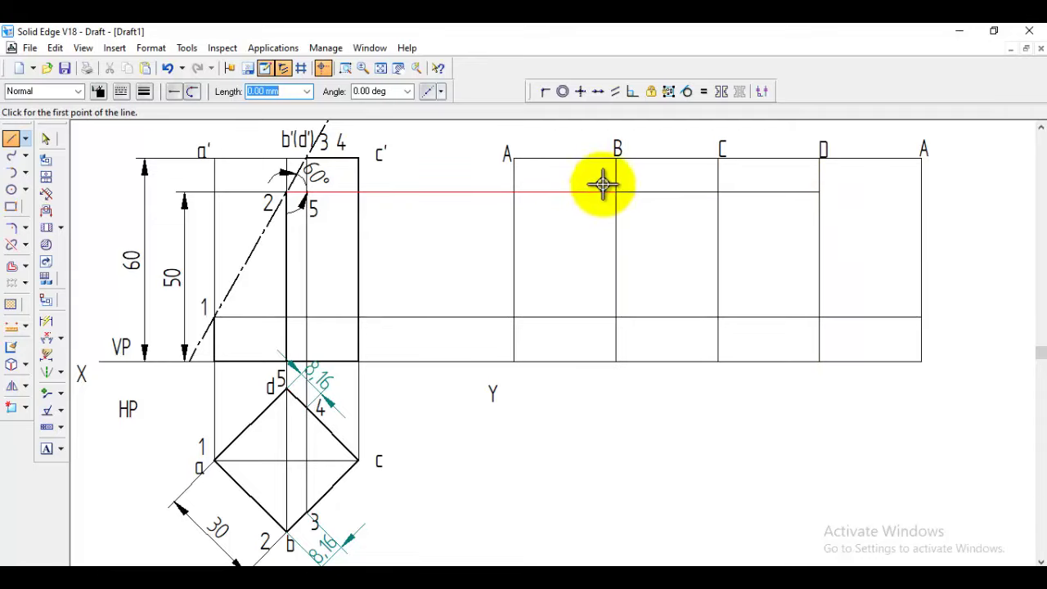
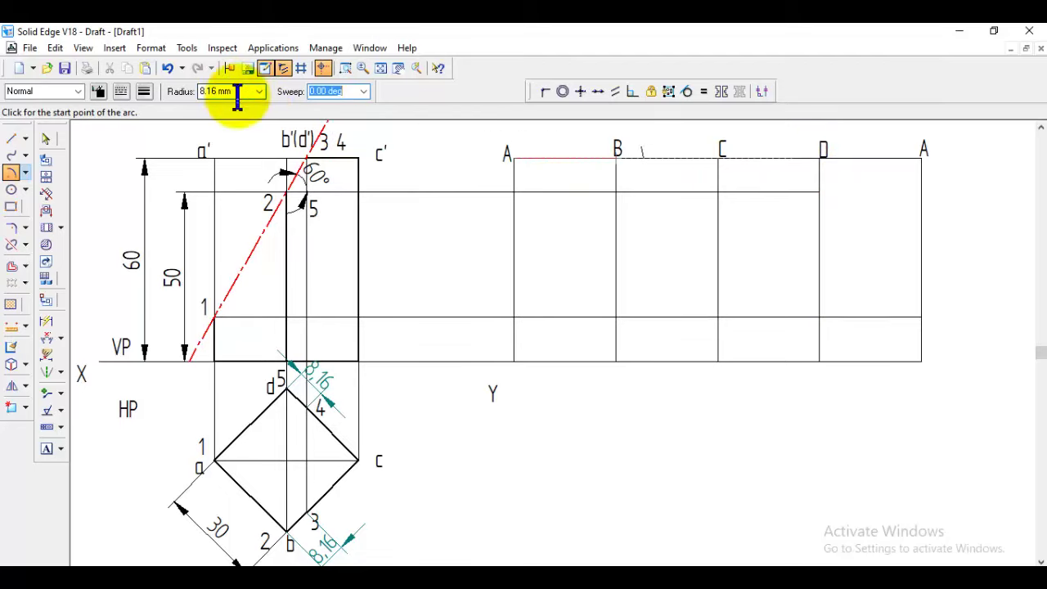
- Mark off 8.16 mm from D toward C on the development's upper edge with a short arc
{"action": "left_click", "coordinate": [782, 141]}
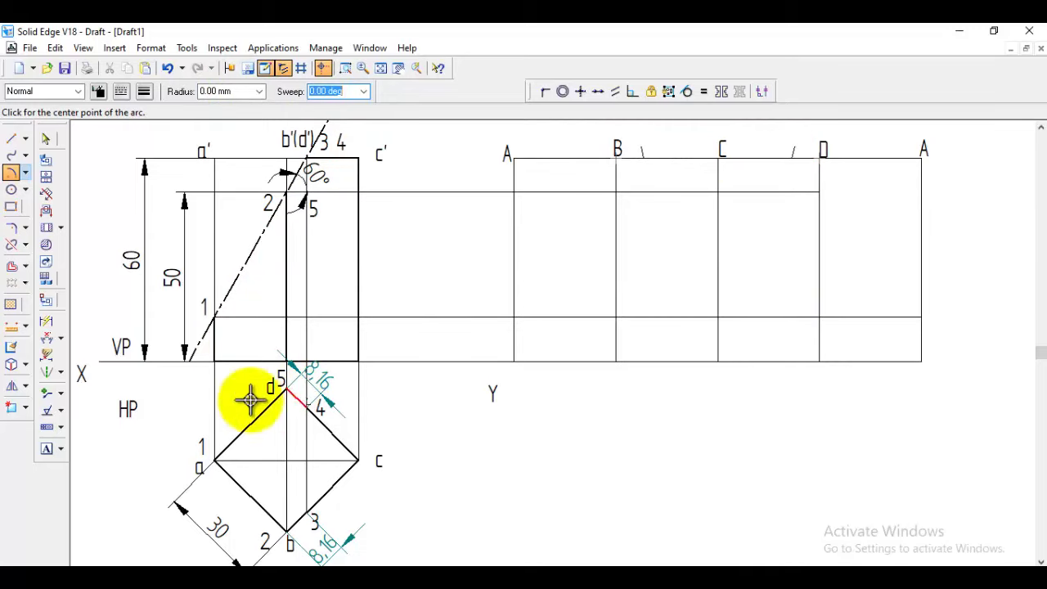
- Label the cutting-plane points 1, 2, 3, 4, 5 and 1 in order across the development
{"action": "left_click", "coordinate": [47, 449]}
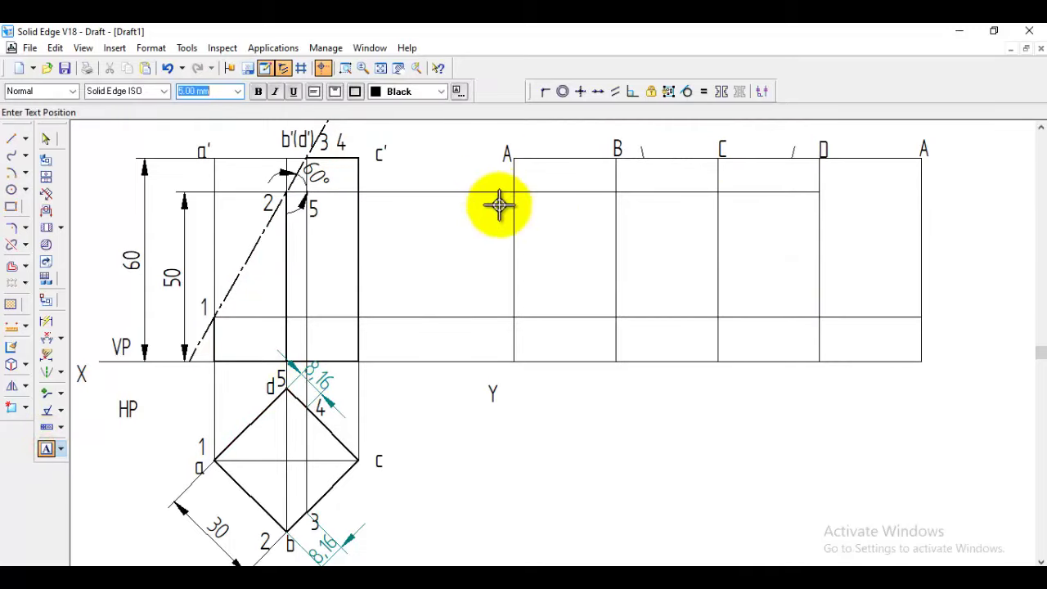
{"action": "left_click", "coordinate": [496, 297]}
{"action": "type", "text": "1"}
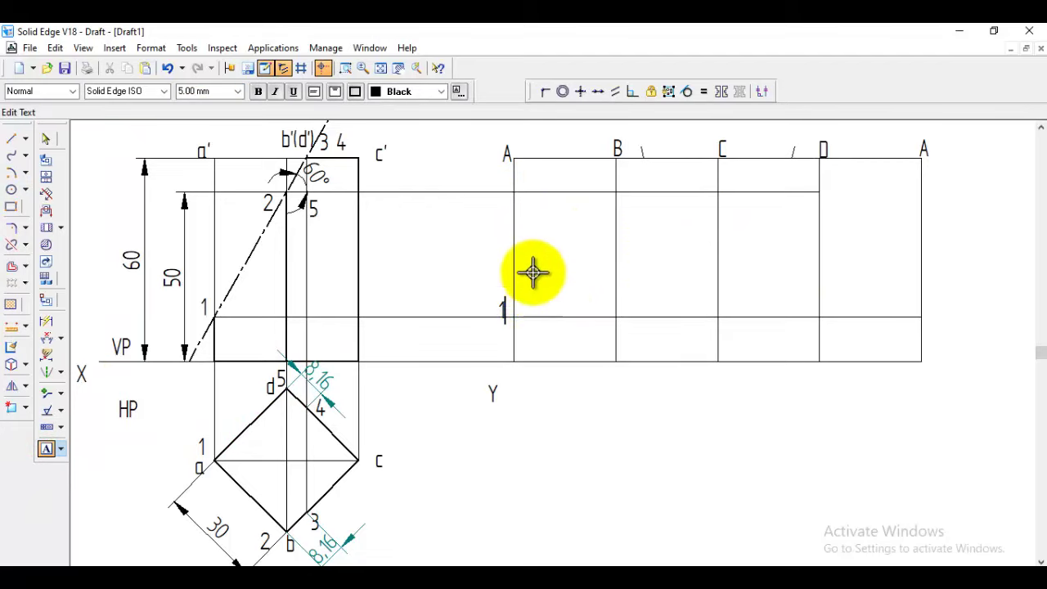
{"action": "left_click", "coordinate": [588, 171]}
{"action": "type", "text": "2"}
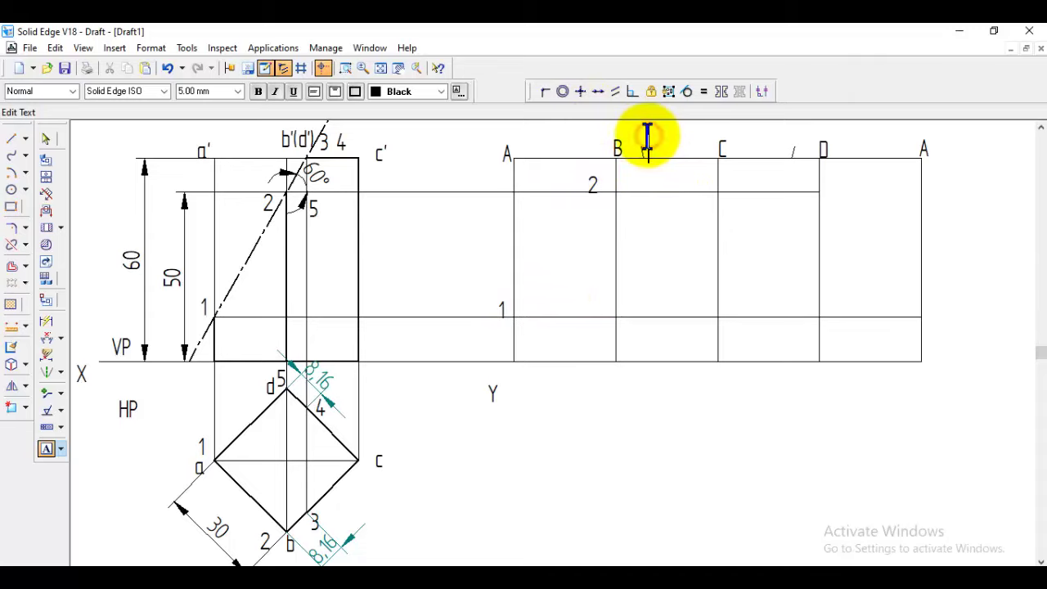
{"action": "type", "text": "3"}
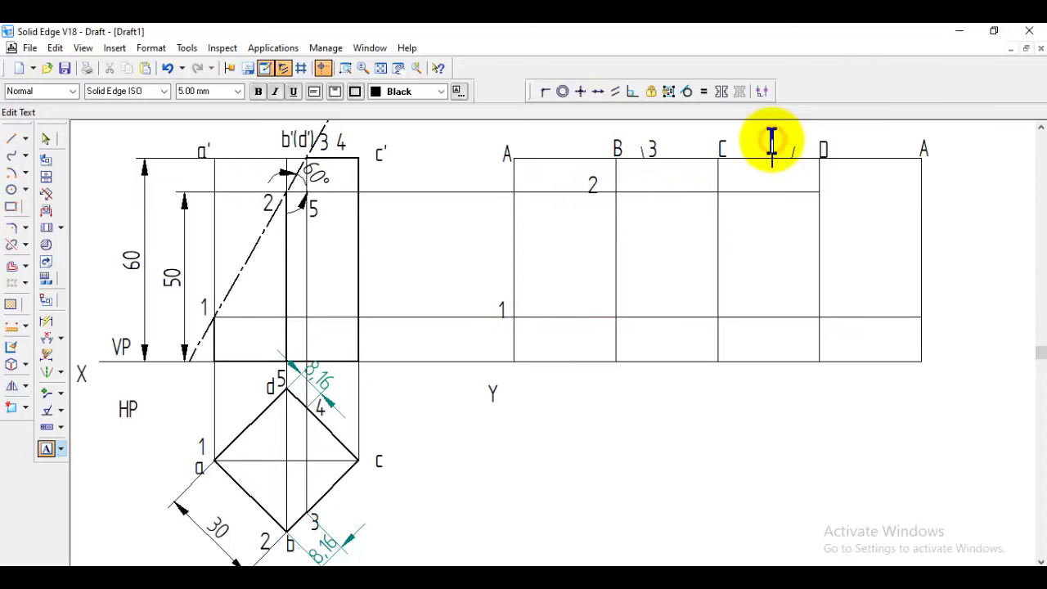
{"action": "type", "text": "4"}
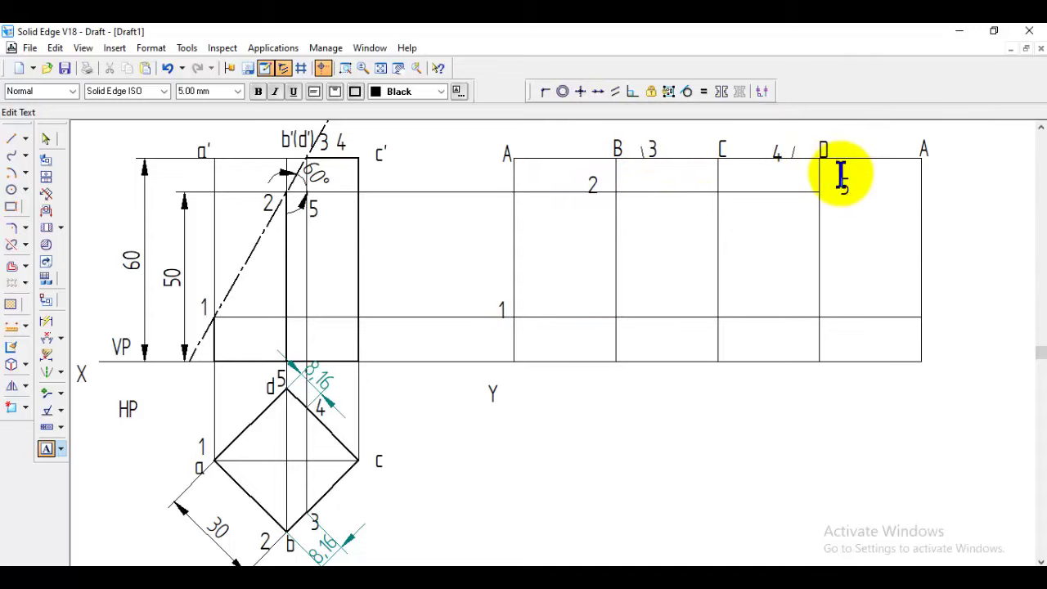
{"action": "left_click", "coordinate": [934, 305]}
{"action": "type", "text": "1"}
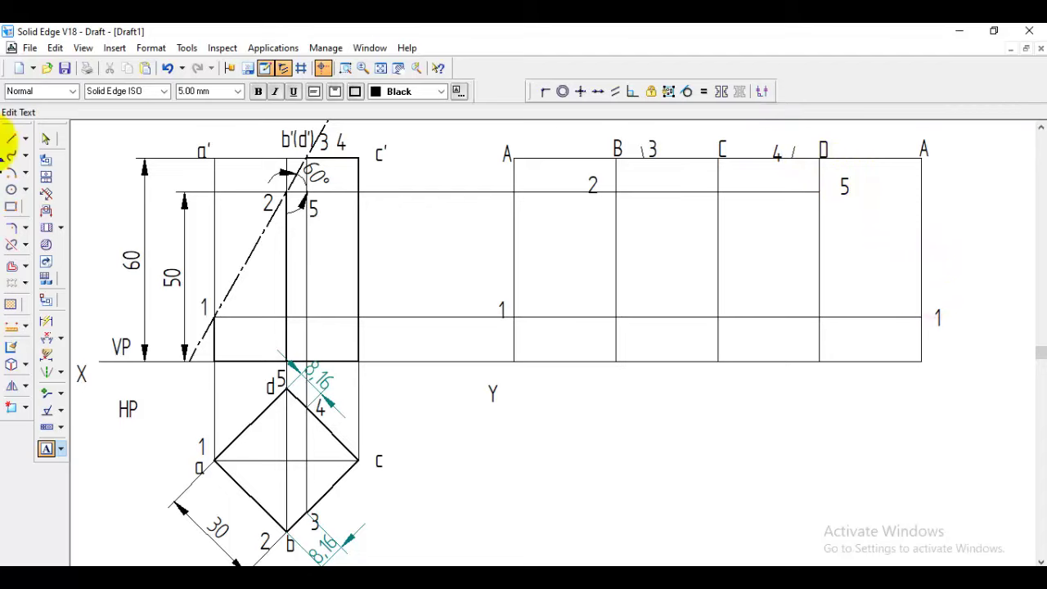
- Draw the development's closed outline in Visible line style from the base through points 1, 2, 3, 4, 5 and 1, and back along the base
{"action": "left_click", "coordinate": [12, 138]}
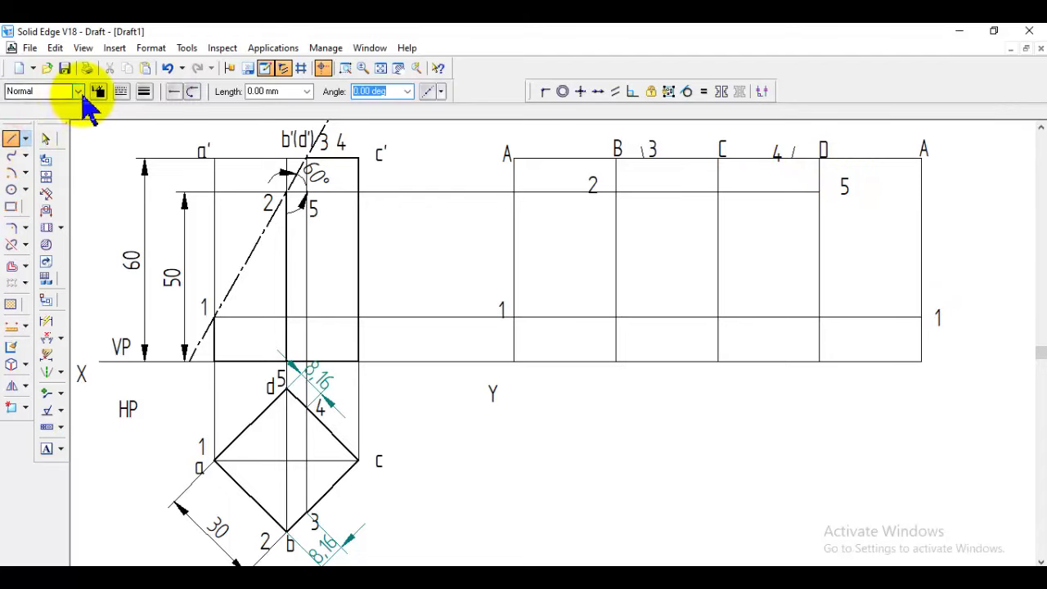
{"action": "left_click", "coordinate": [77, 91]}
{"action": "left_click", "coordinate": [41, 194]}
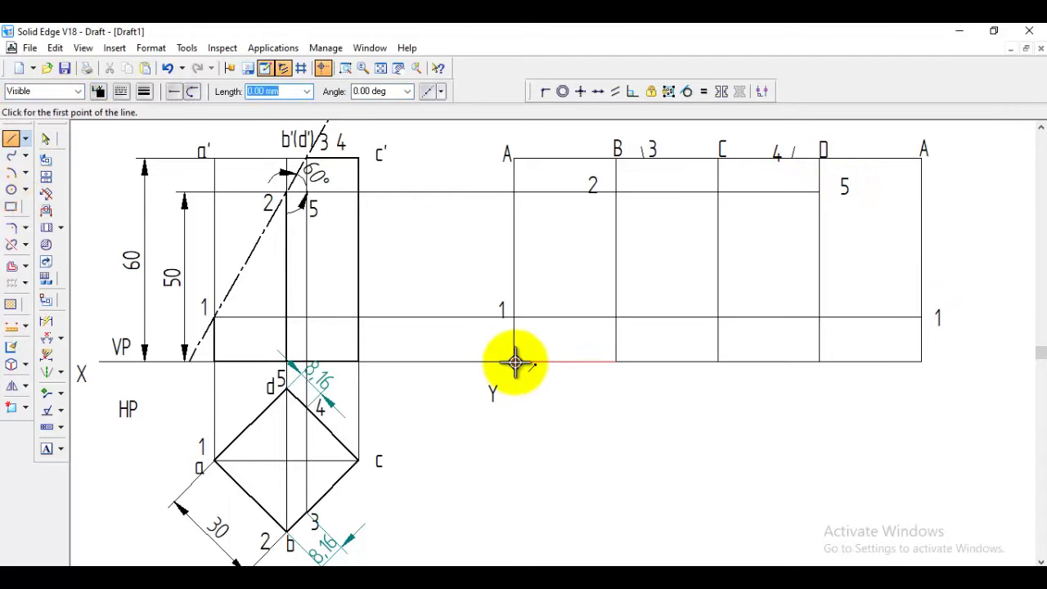
{"action": "left_click", "coordinate": [513, 317]}
{"action": "left_click", "coordinate": [615, 191]}
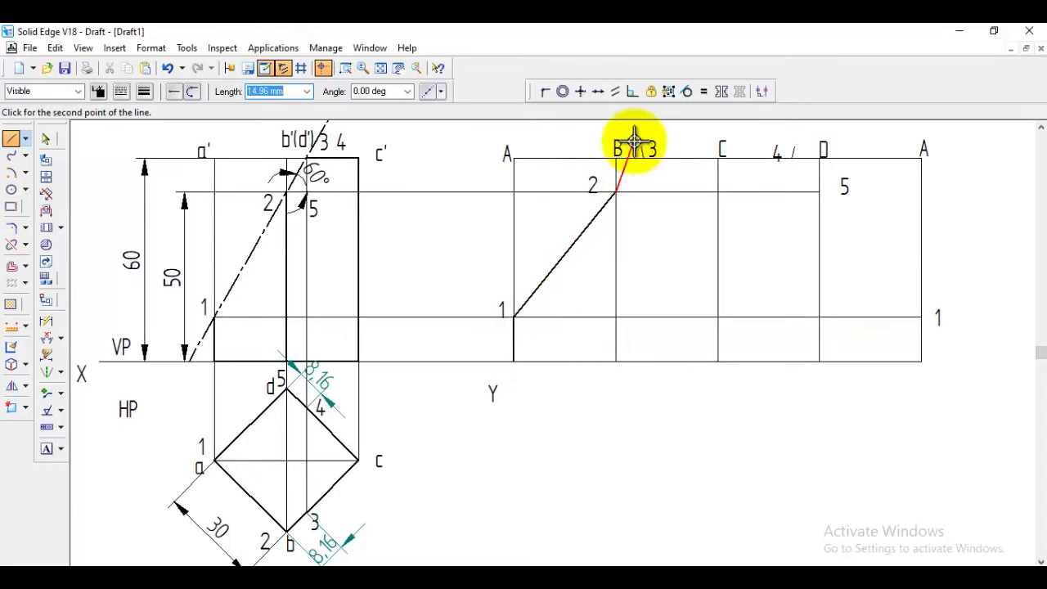
{"action": "left_click", "coordinate": [650, 158]}
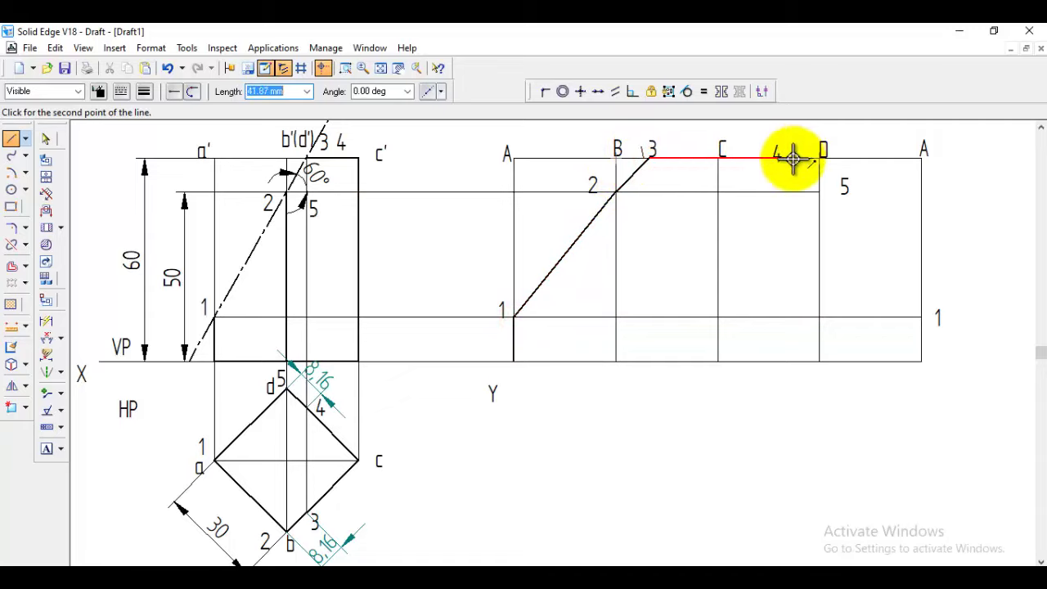
{"action": "left_click", "coordinate": [792, 157]}
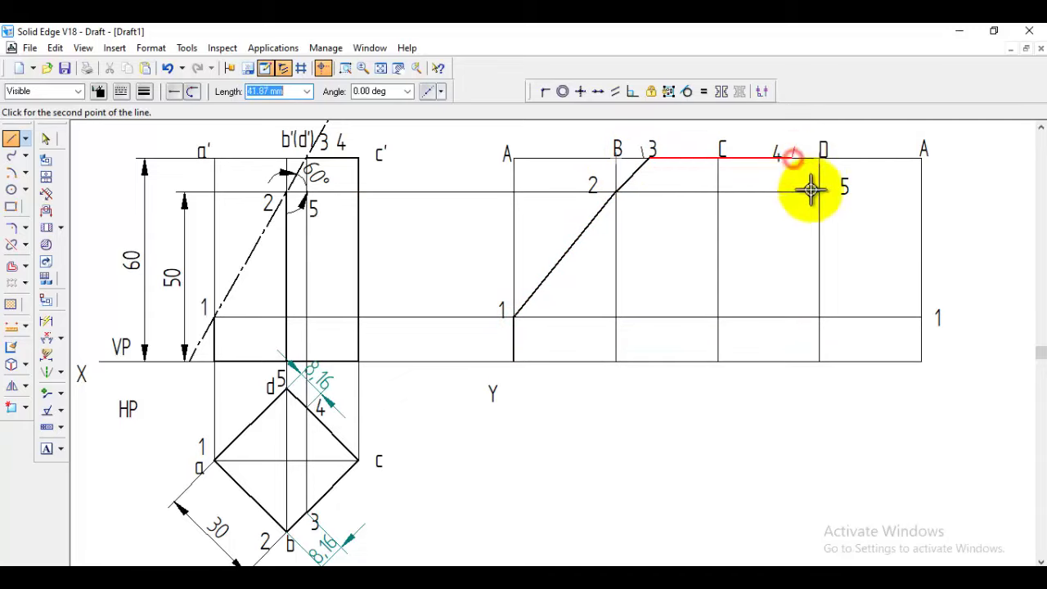
{"action": "left_click", "coordinate": [922, 317]}
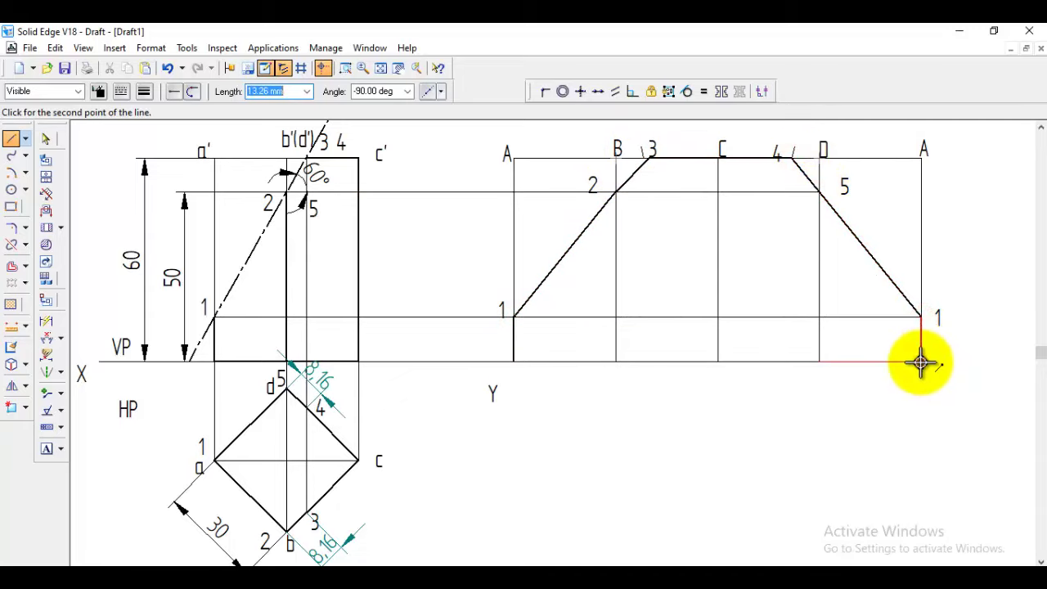
{"action": "left_click", "coordinate": [921, 361]}
{"action": "left_click", "coordinate": [513, 361]}
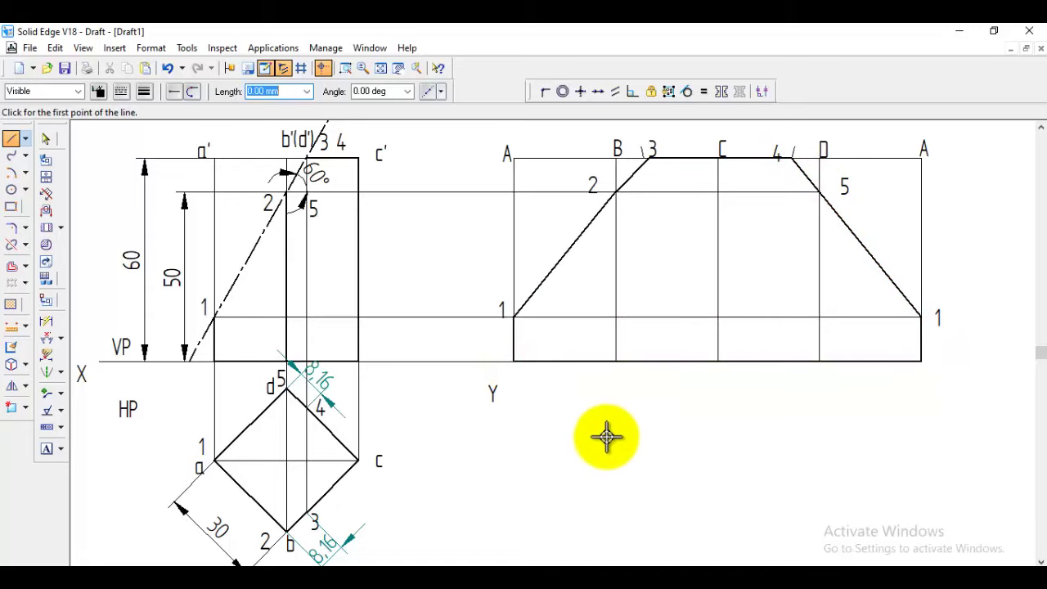
- Draw the fold lines on edges B, C and D as visible lines from point 2, the upper edge and point 5 to the base
{"action": "left_click", "coordinate": [617, 191]}
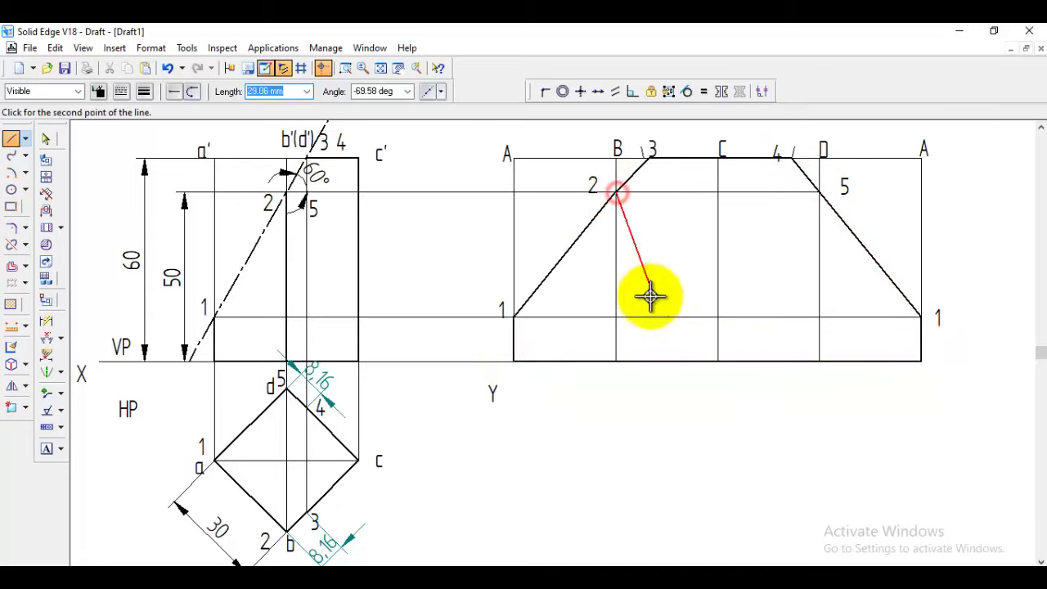
{"action": "left_click", "coordinate": [615, 361]}
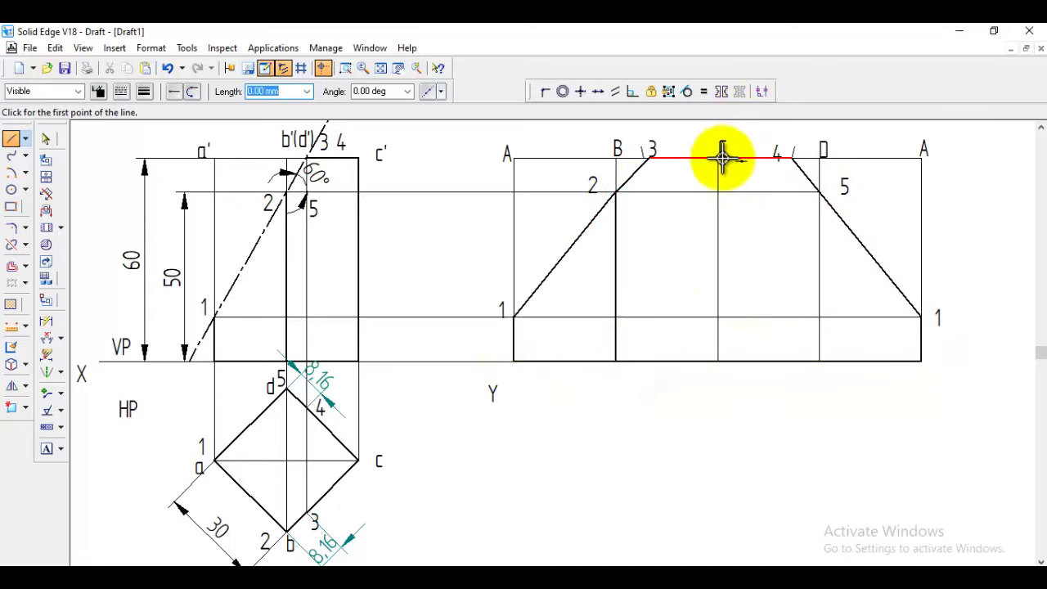
{"action": "left_click", "coordinate": [719, 155]}
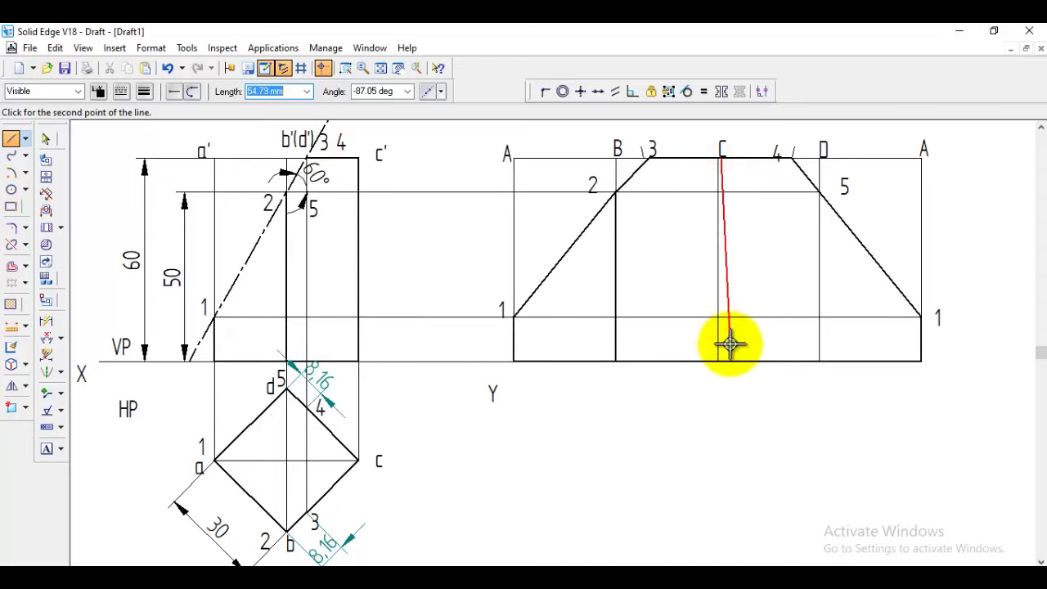
{"action": "left_click", "coordinate": [718, 156]}
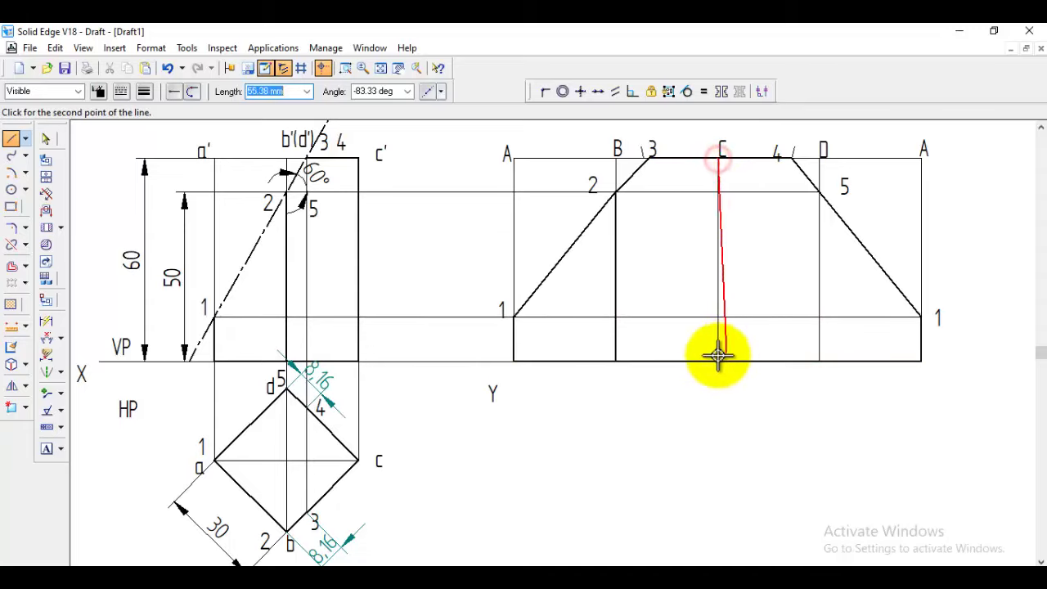
{"action": "left_click", "coordinate": [718, 361]}
{"action": "right_click", "coordinate": [765, 287]}
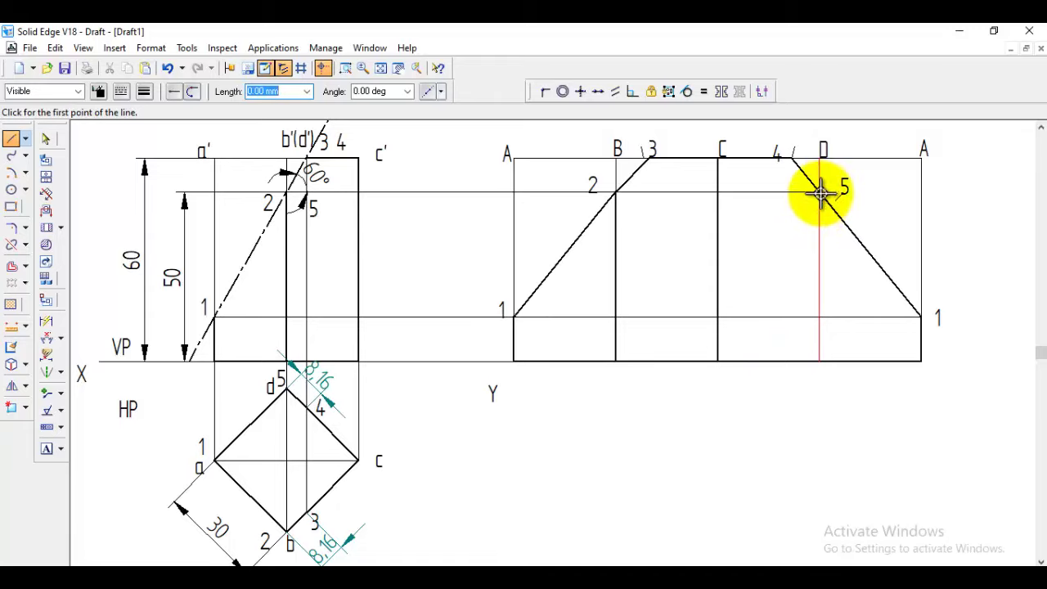
{"action": "left_click", "coordinate": [820, 192]}
{"action": "left_click", "coordinate": [820, 360]}
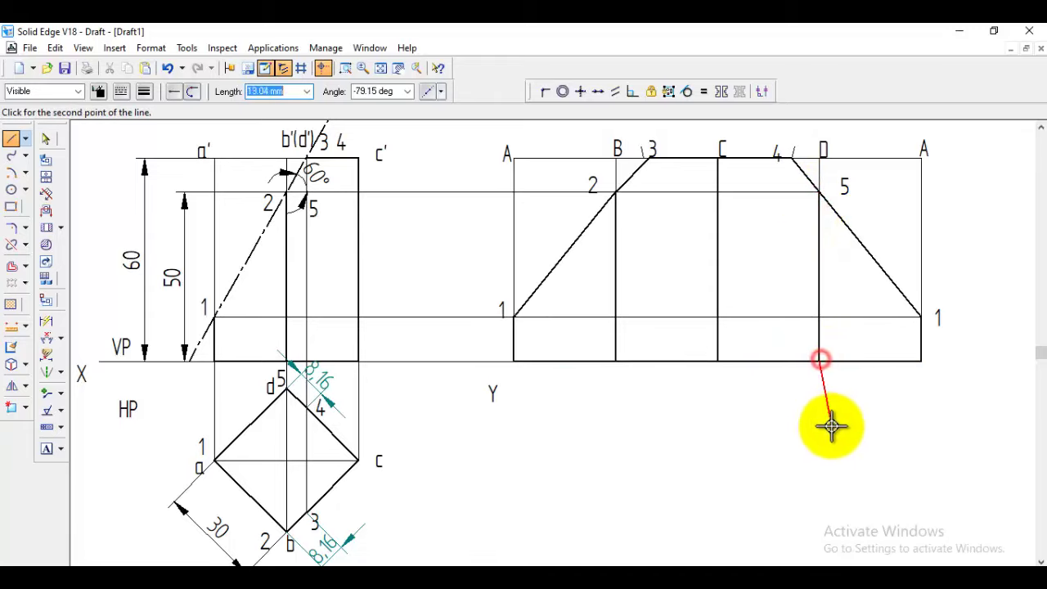
{"action": "right_click", "coordinate": [834, 423]}
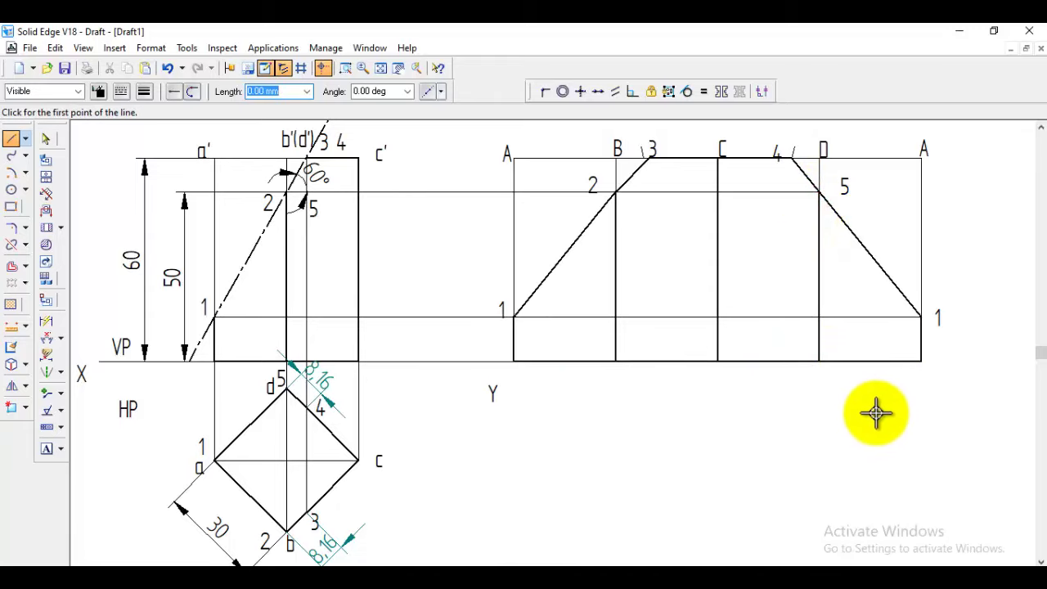